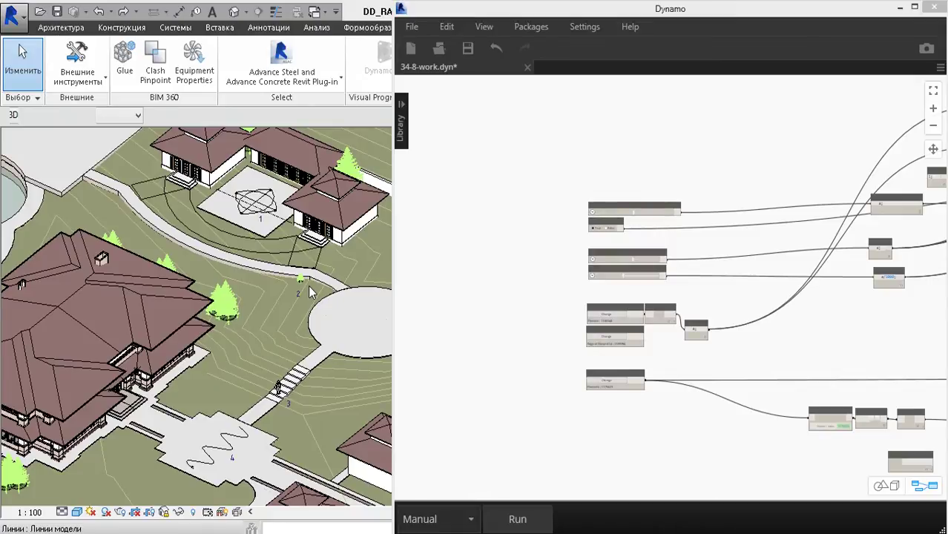
Minimise the Dynamo window and examine the site model, especially the arcs, lines and bricks on the paved area marked 1.
click(897, 8)
middle_drag(304, 258, 374, 248)
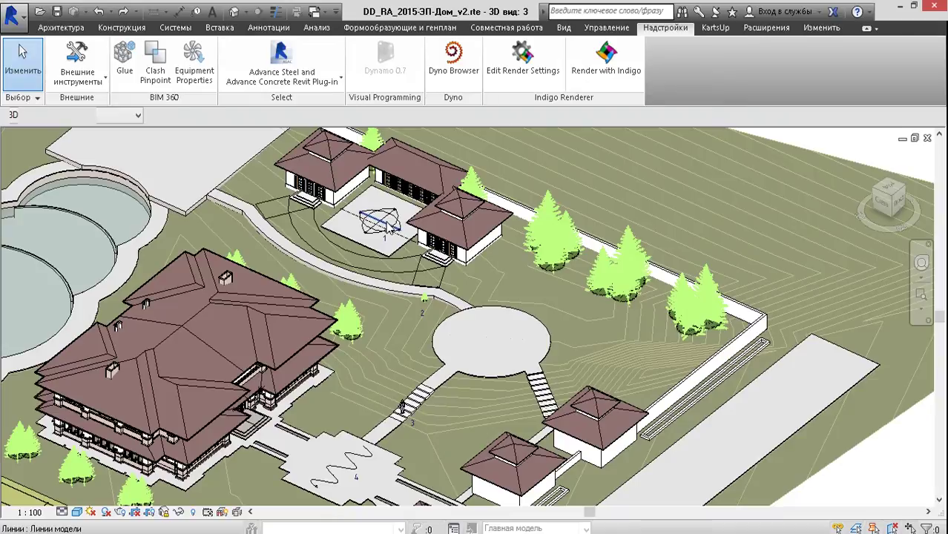
scroll(384, 226, up, 3)
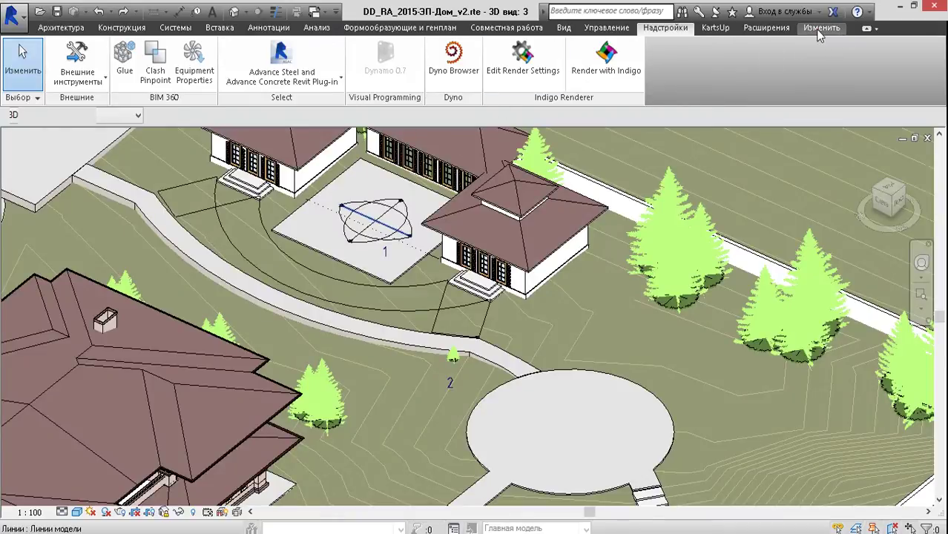
click(817, 30)
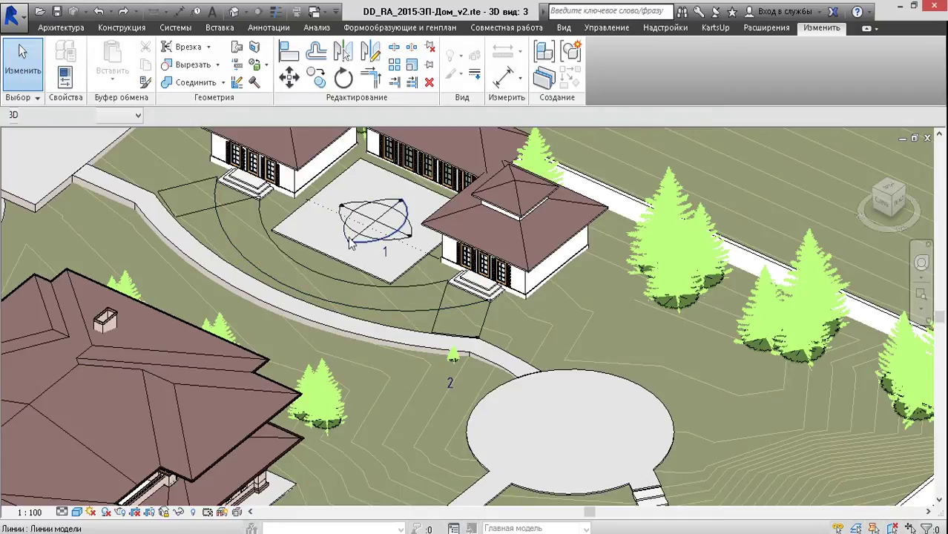
scroll(353, 246, up, 2)
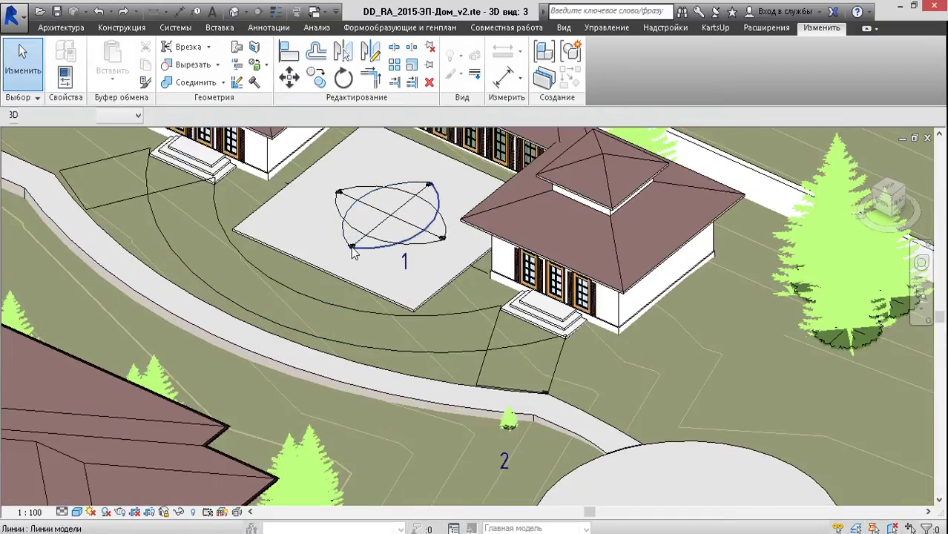
scroll(345, 248, up, 2)
scroll(339, 254, down, 3)
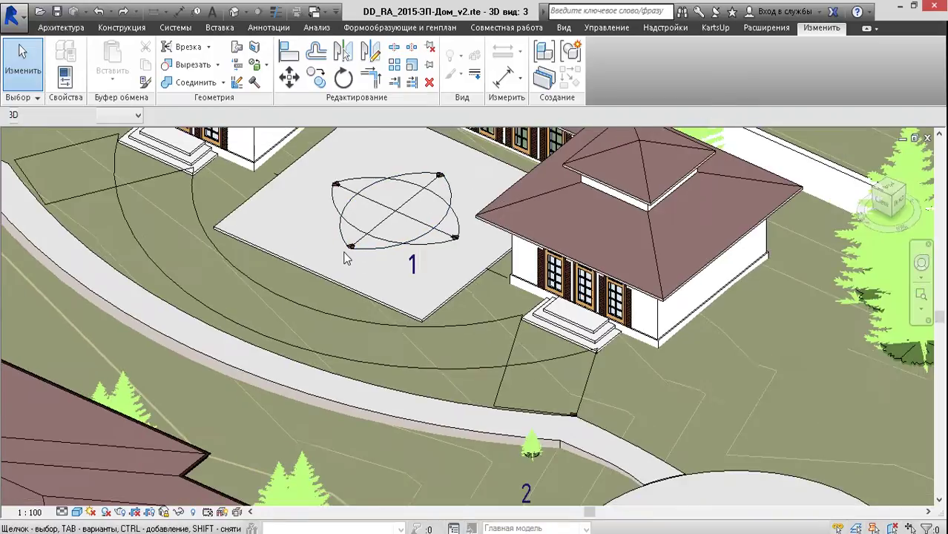
scroll(353, 259, down, 2)
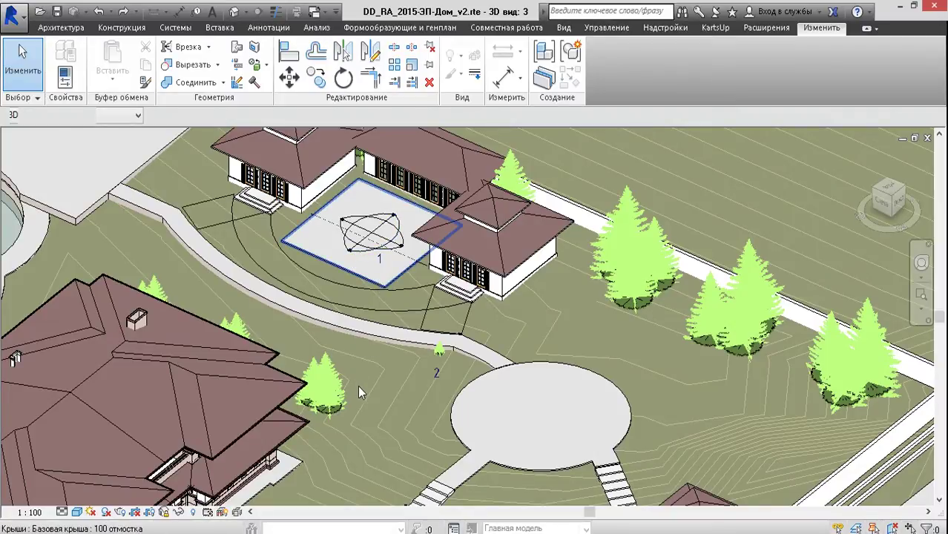
scroll(357, 386, down, 2)
middle_drag(368, 357, 421, 312)
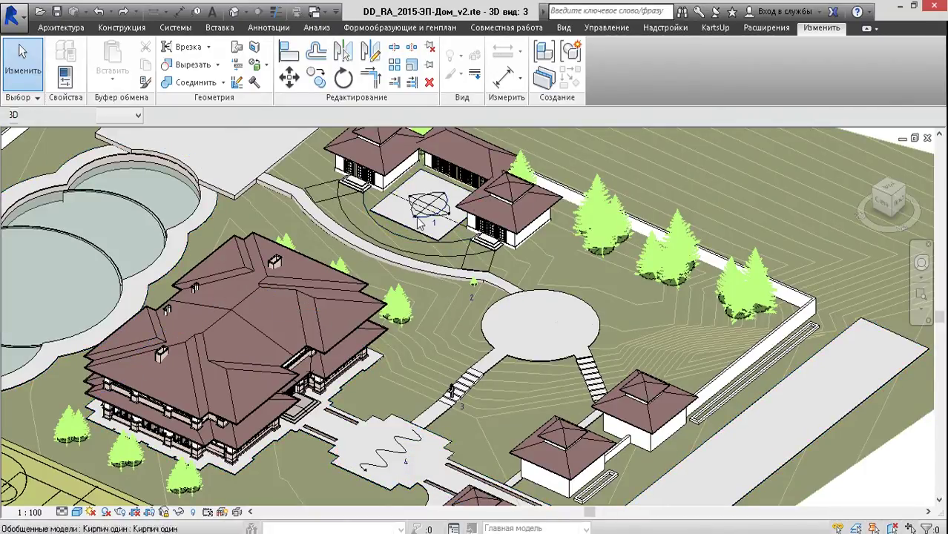
scroll(423, 215, up, 2)
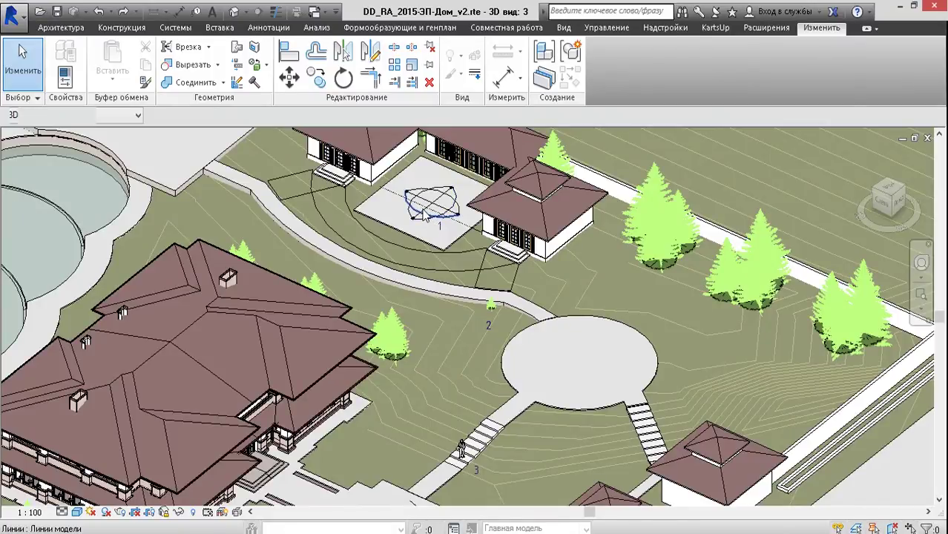
scroll(424, 215, up, 4)
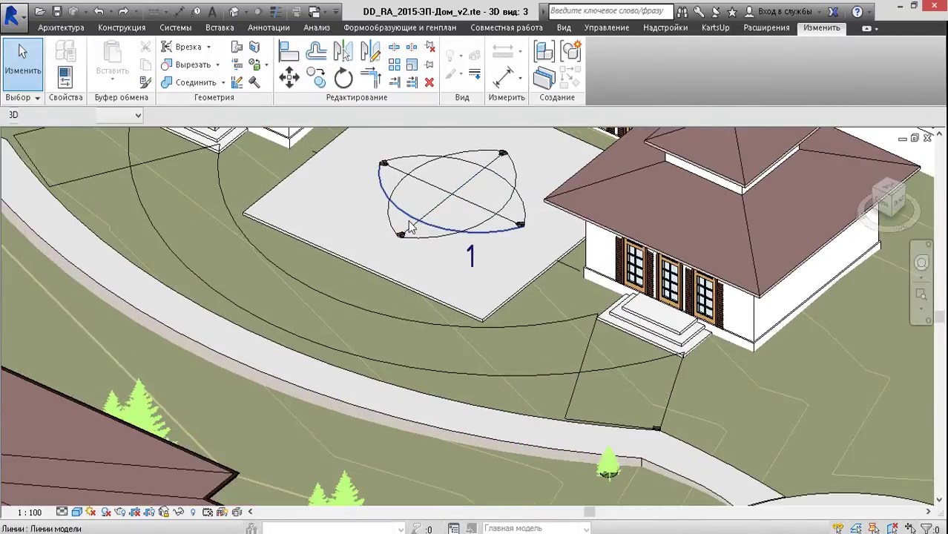
scroll(409, 223, up, 1)
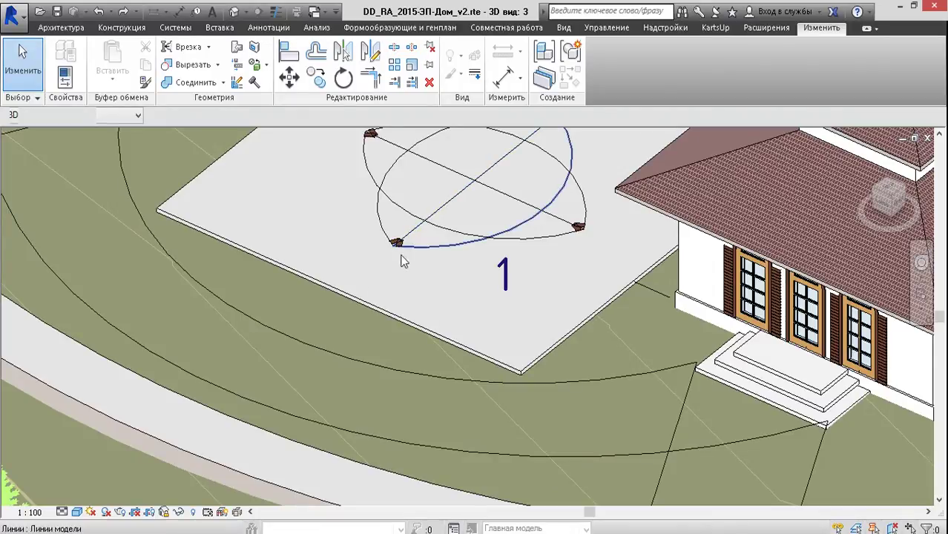
Switch back to Dynamo, bring the graph's input nodes into readable view and save the graph 34-8-work.dyn.
mouse_move(163, 533)
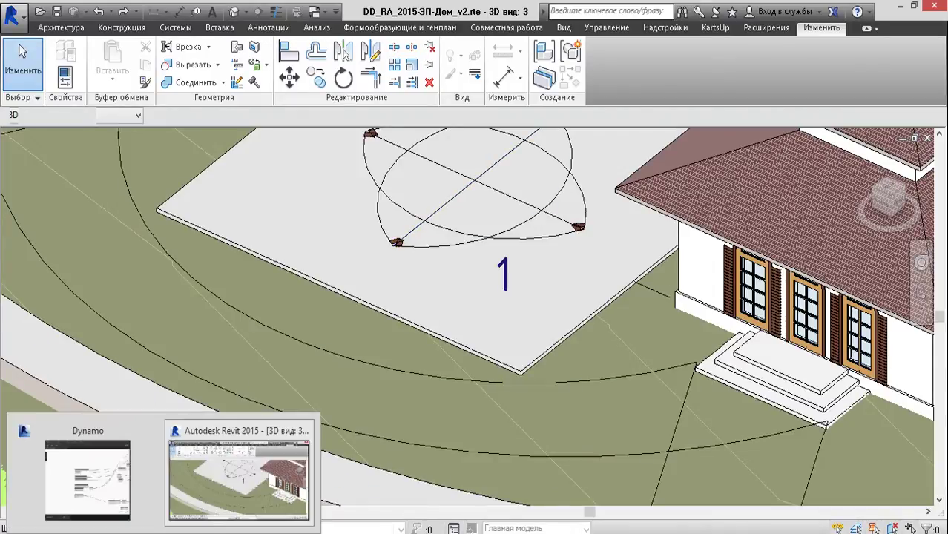
click(90, 484)
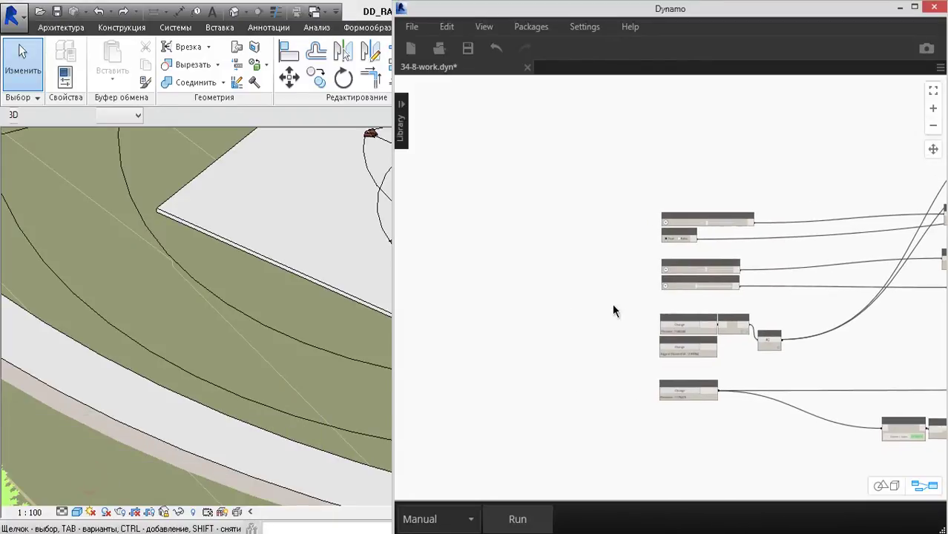
scroll(705, 302, up, 2)
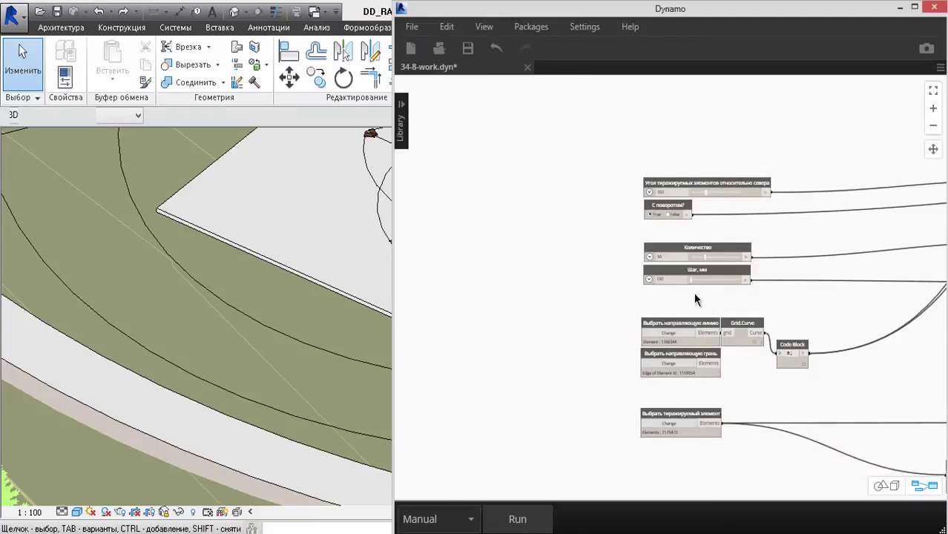
scroll(697, 300, up, 1)
middle_drag(697, 319, 666, 296)
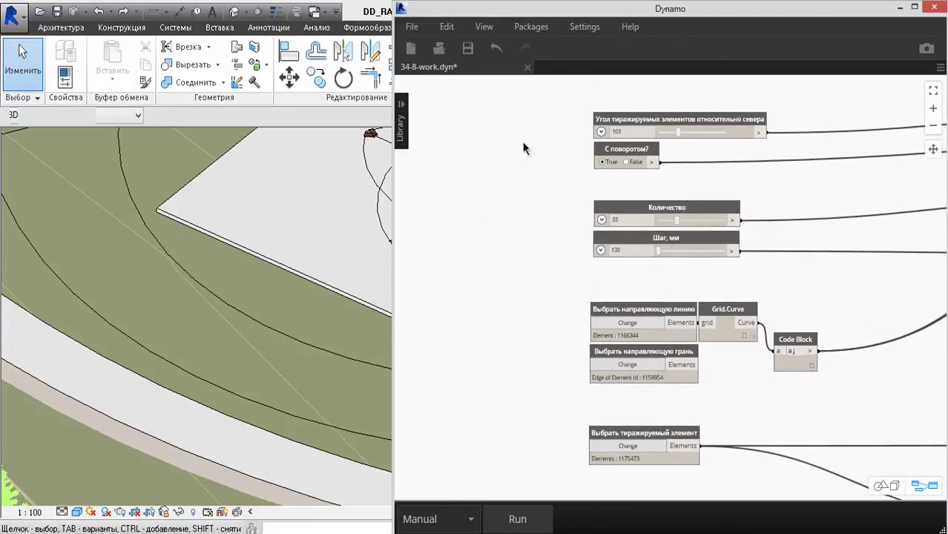
click(523, 280)
click(467, 48)
click(531, 198)
Examine the overall structure of the node graph, from all its node clusters back to the input nodes.
scroll(522, 209, down, 10)
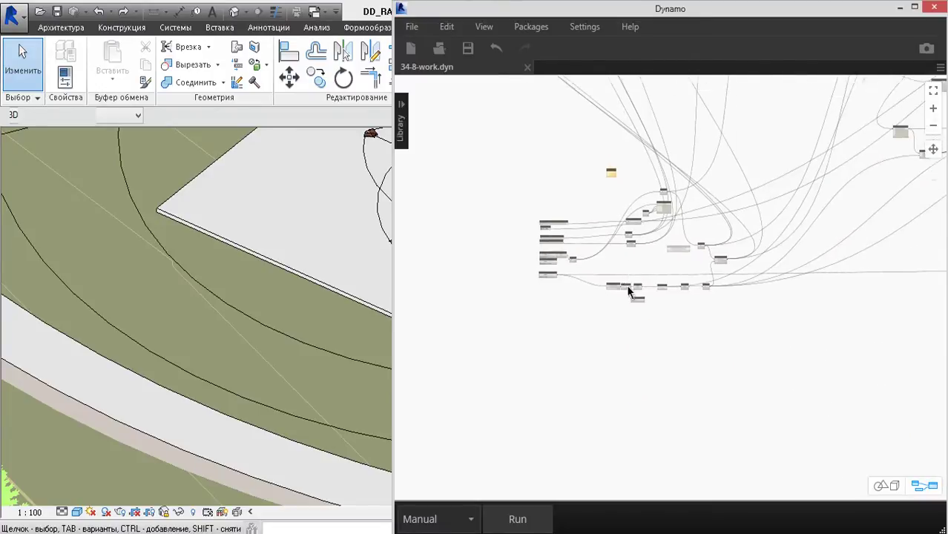
scroll(630, 287, down, 8)
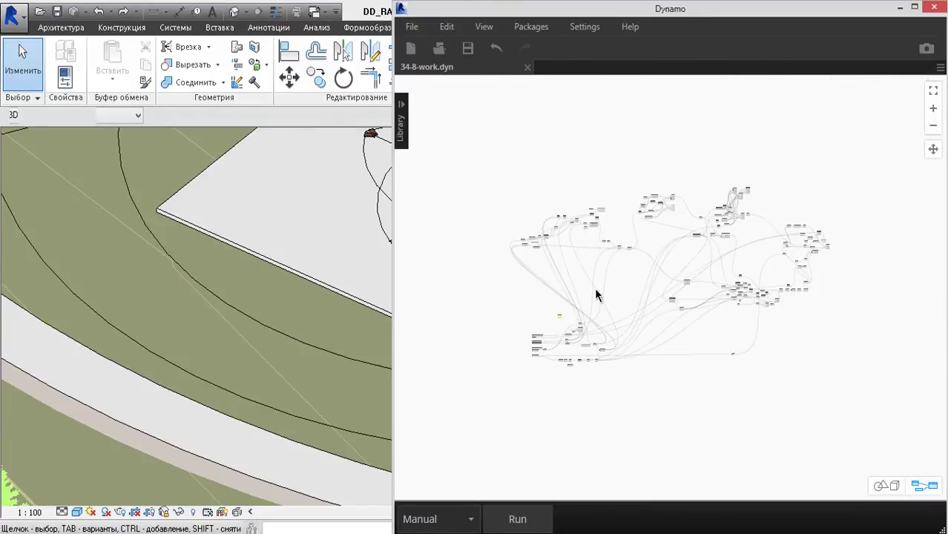
scroll(597, 295, up, 2)
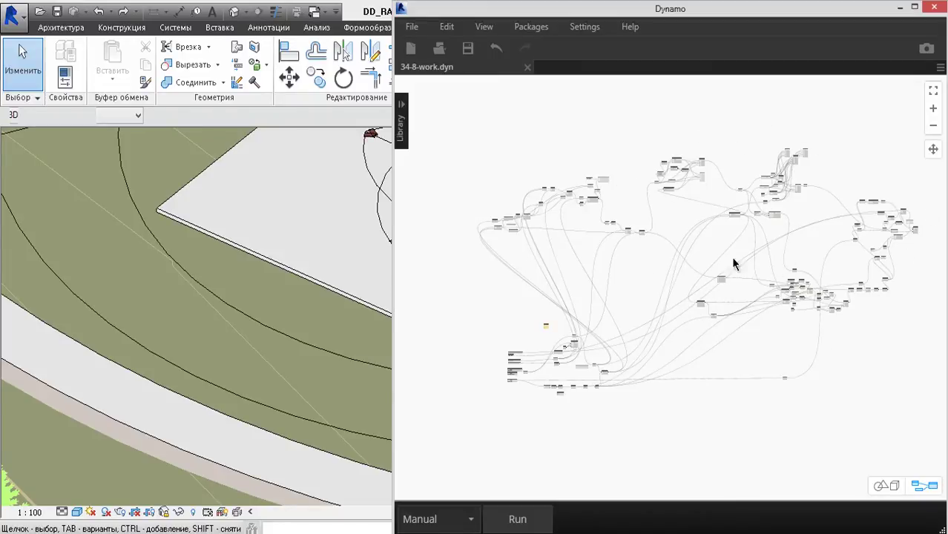
scroll(502, 379, up, 2)
scroll(502, 369, up, 5)
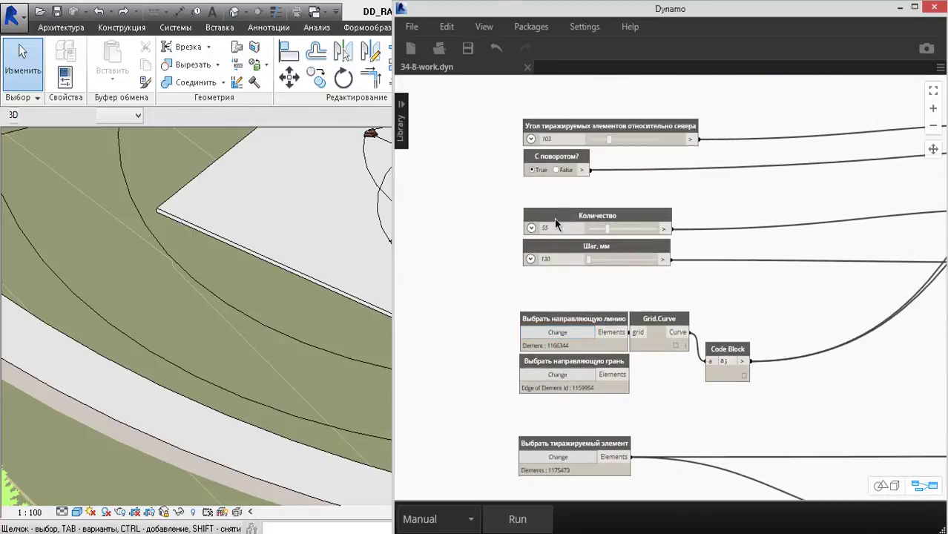
Examine the guide lines and arcs in the Revit model with the bricks at their ends on the paved area marked 1.
scroll(360, 236, down, 3)
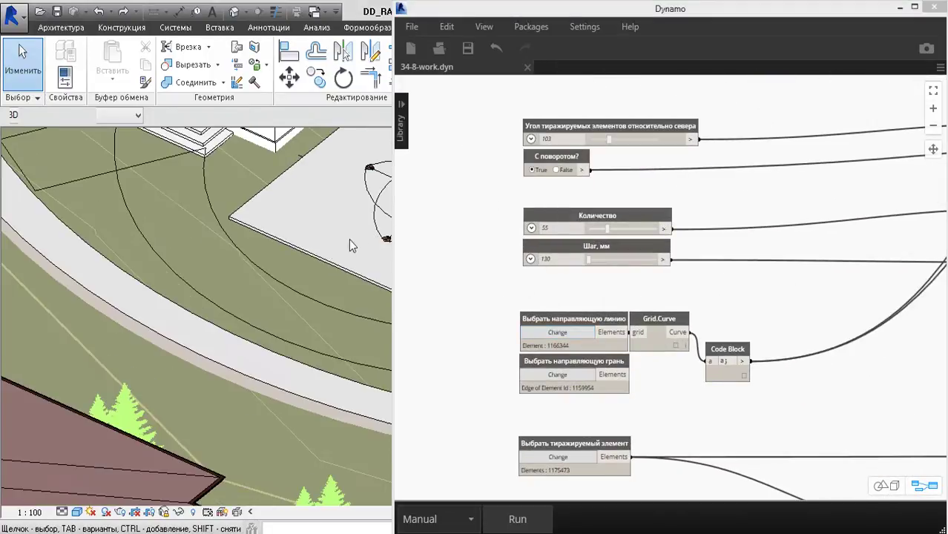
middle_drag(350, 243, 186, 311)
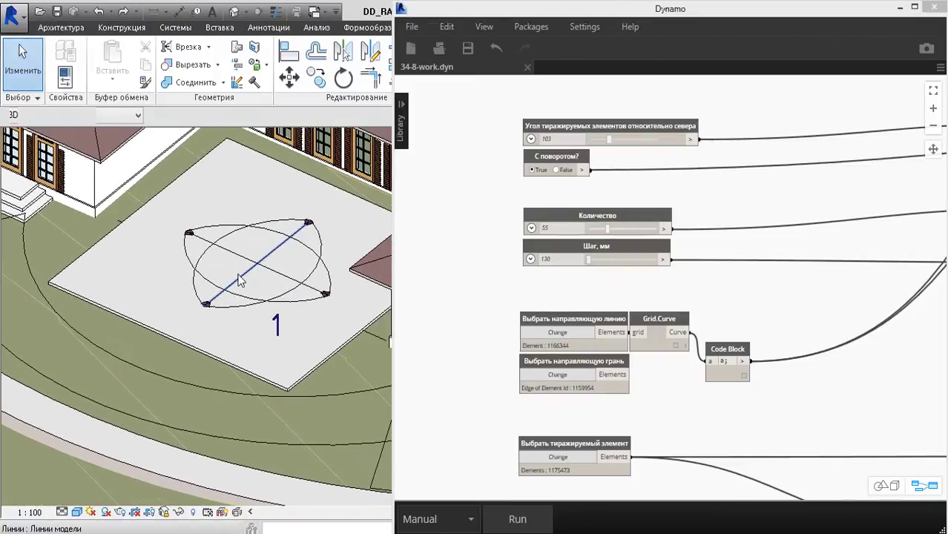
scroll(239, 280, up, 1)
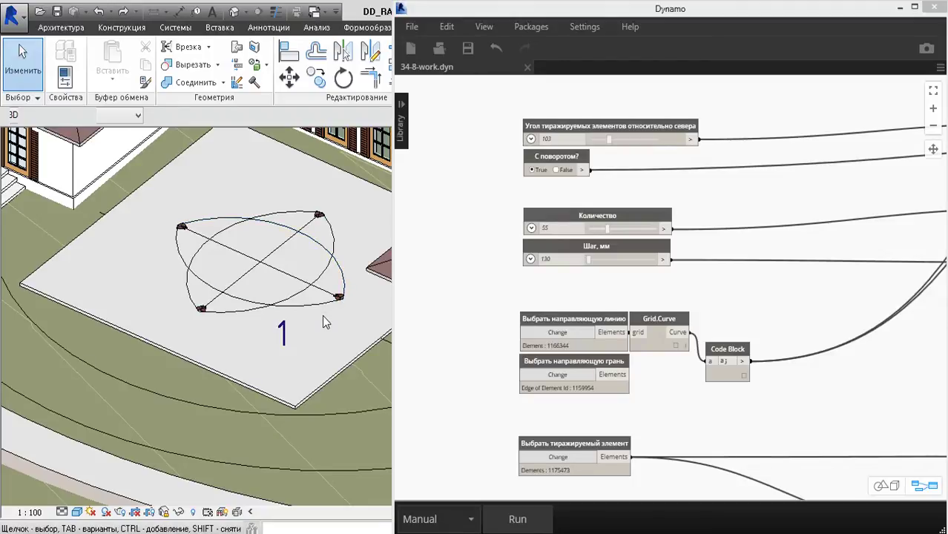
click(480, 310)
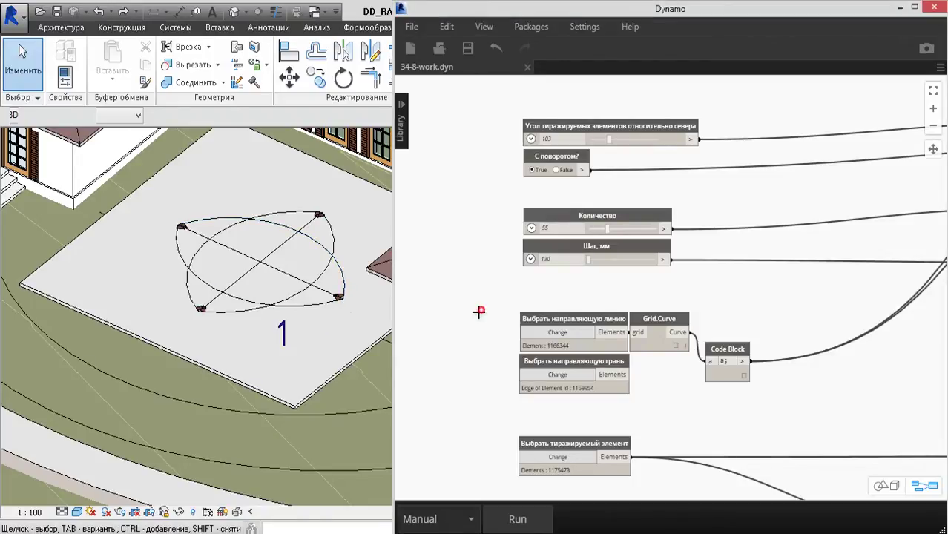
middle_drag(296, 290, 277, 316)
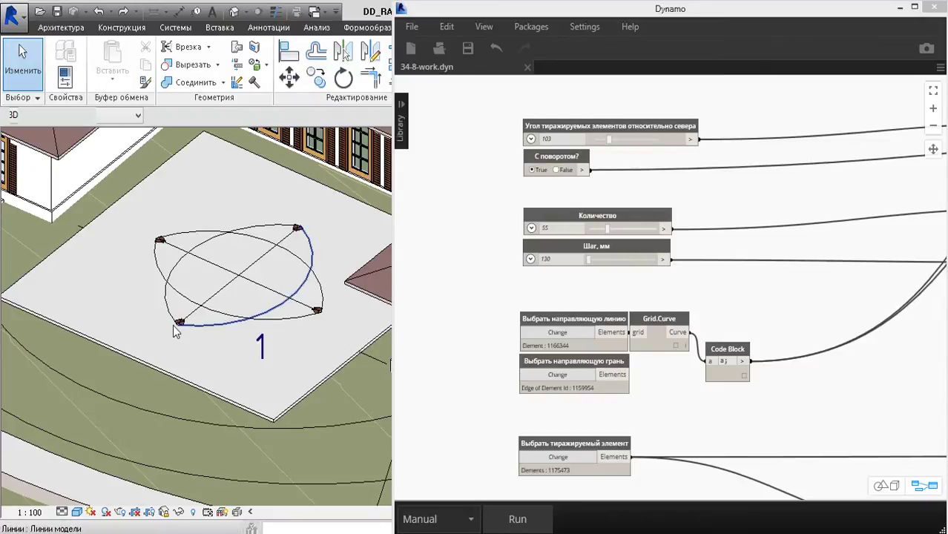
scroll(175, 325, up, 3)
scroll(178, 339, up, 2)
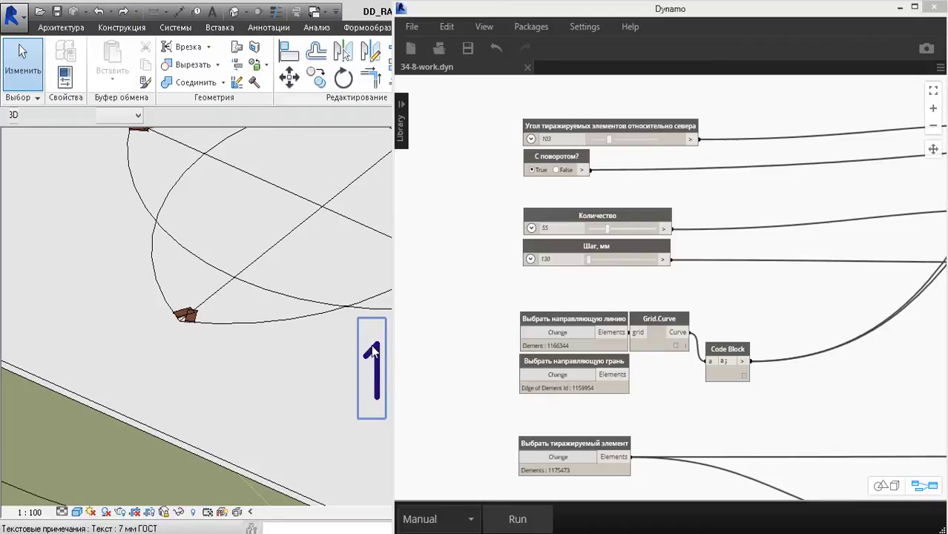
middle_drag(313, 333, 208, 354)
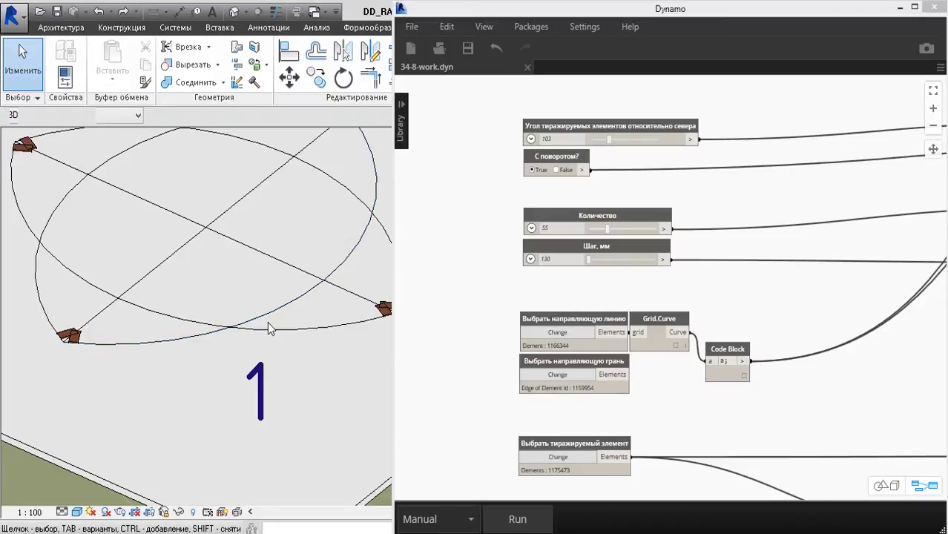
scroll(270, 303, down, 3)
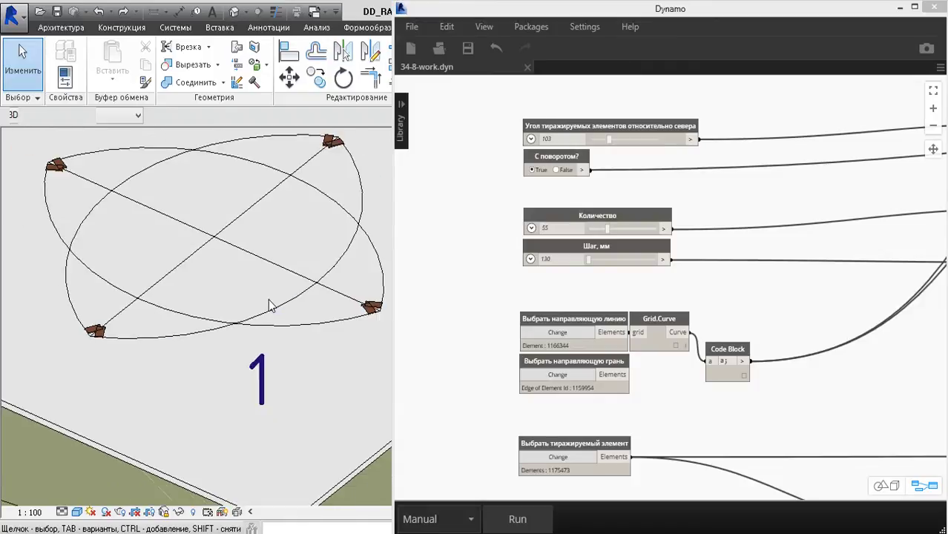
middle_drag(302, 289, 275, 295)
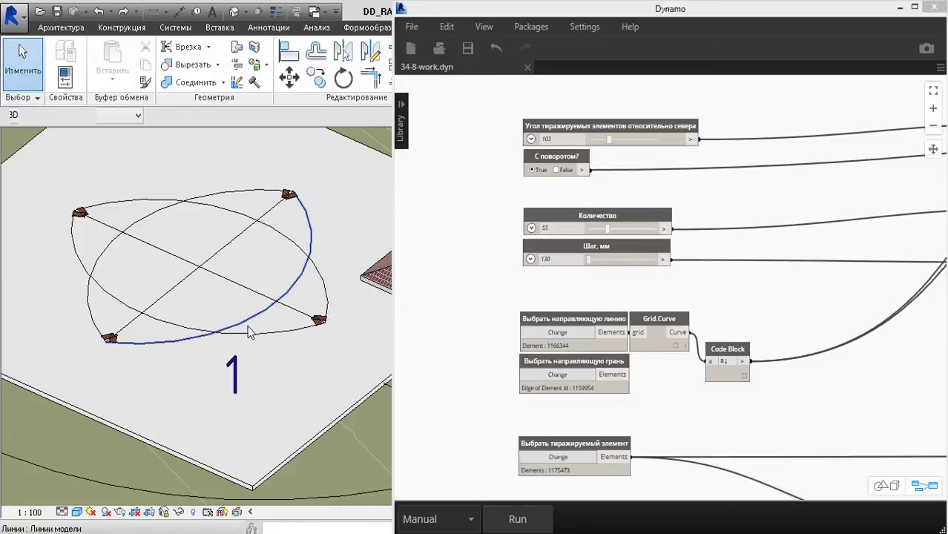
scroll(253, 328, down, 2)
middle_drag(273, 360, 271, 361)
scroll(254, 322, down, 6)
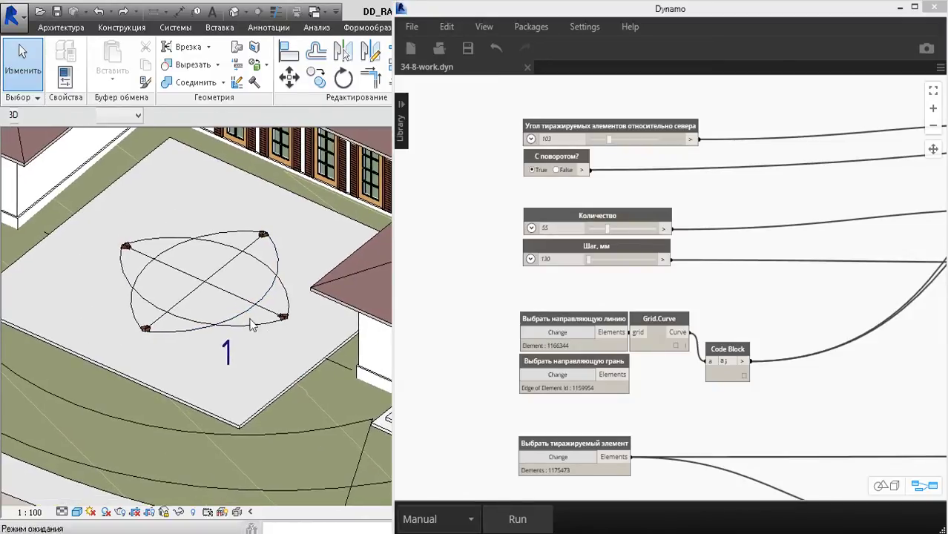
Examine the site's areas marked 2, 3 and 4, finishing with a close look at the arc figure in area 1.
middle_drag(244, 309, 241, 256)
scroll(241, 256, down, 1)
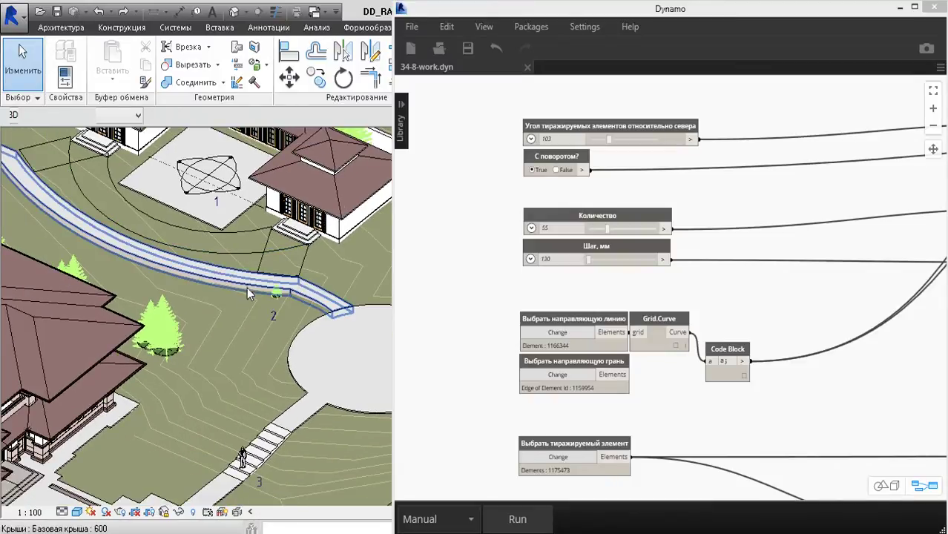
scroll(246, 287, down, 1)
middle_drag(225, 376, 265, 336)
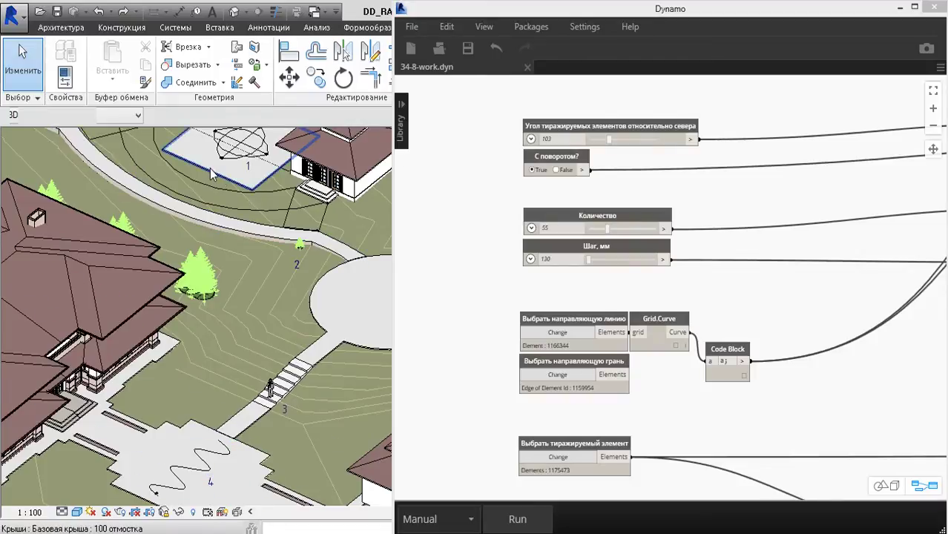
middle_drag(220, 184, 213, 291)
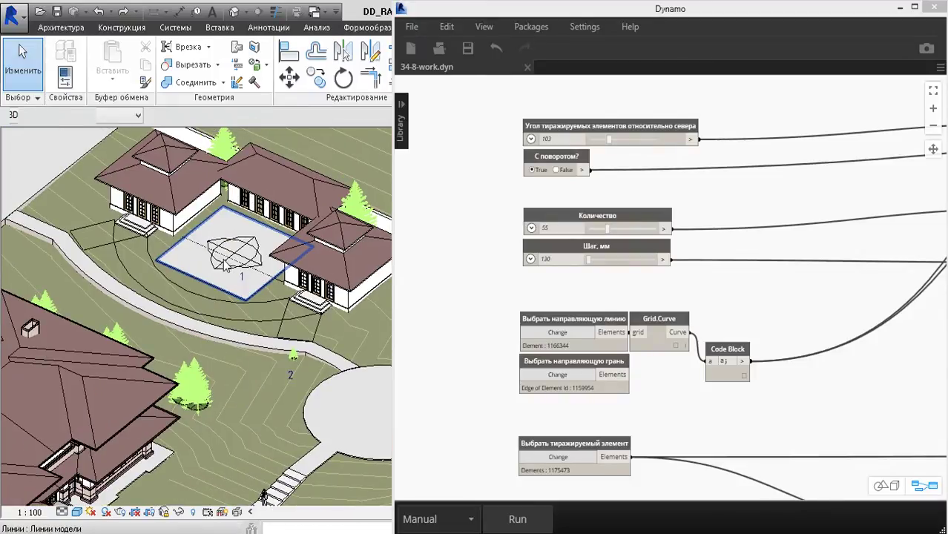
scroll(236, 263, up, 5)
scroll(230, 238, up, 5)
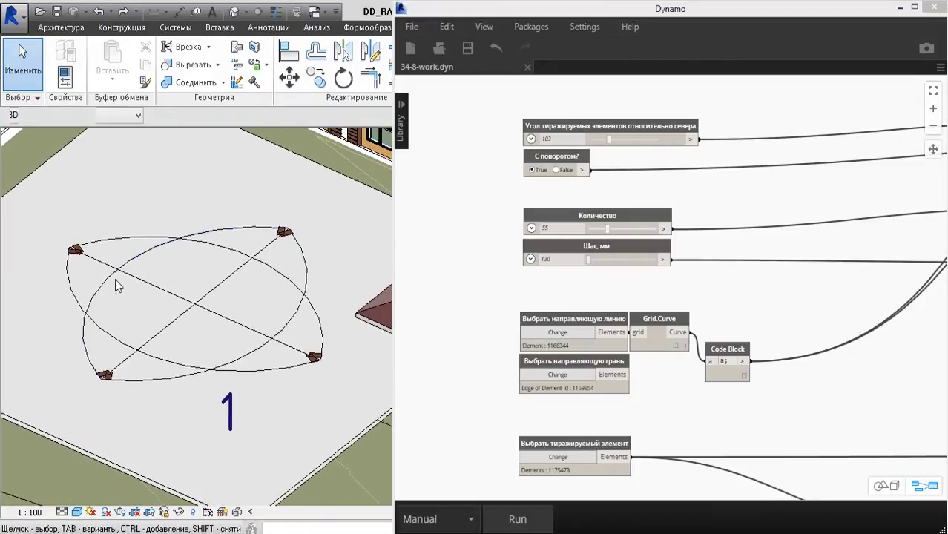
scroll(143, 292, down, 1)
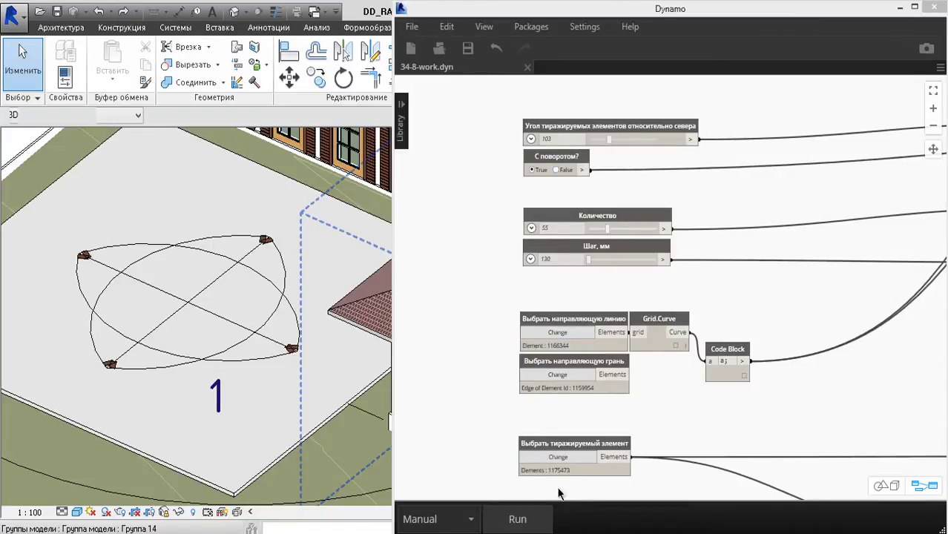
Pick the brick on the upper arc's end in area 1 as the element for Выбрать тиражируемый элемент.
click(561, 458)
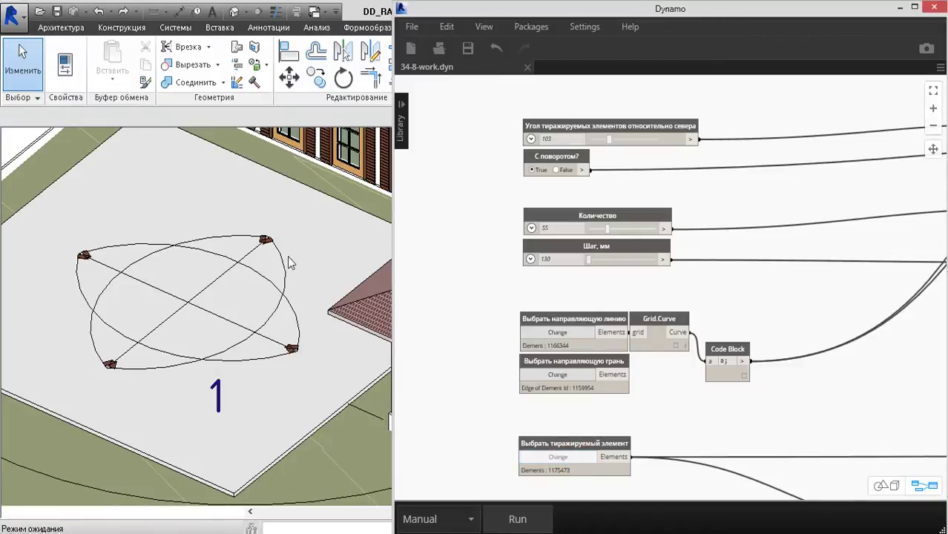
click(267, 236)
scroll(267, 230, up, 3)
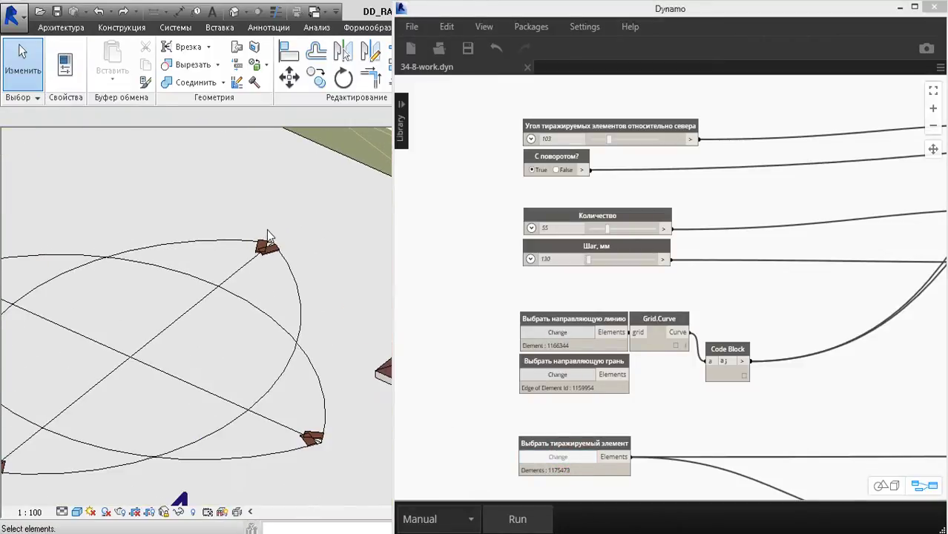
scroll(263, 232, up, 2)
drag(213, 215, 278, 298)
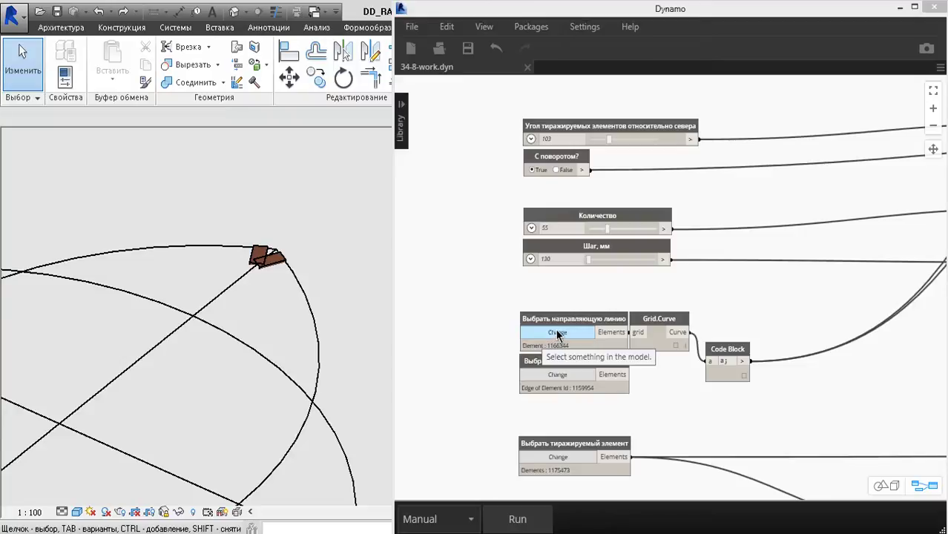
Assign the long upper arc joining two brick-marked ends in area 1 to Выбрать направляющую линию.
click(558, 334)
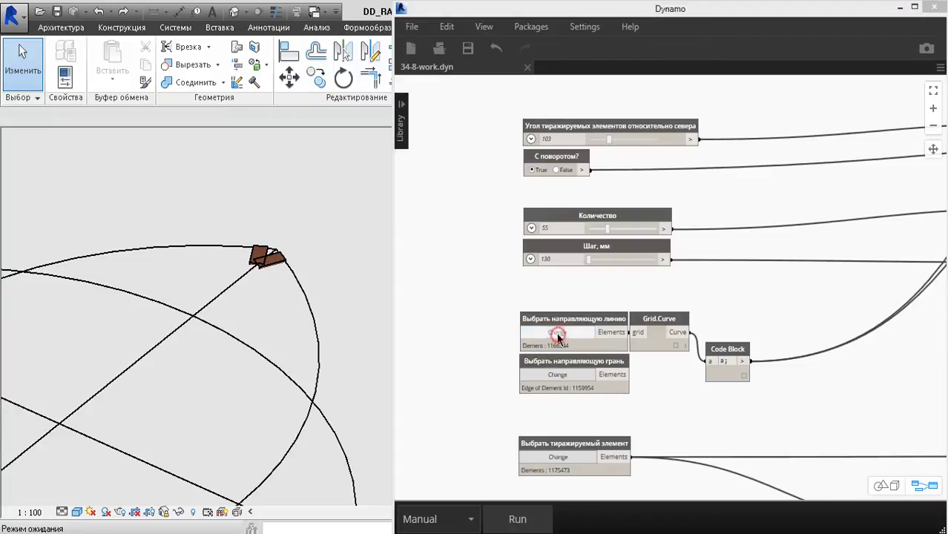
click(186, 247)
shift+middle_drag(195, 361, 207, 417)
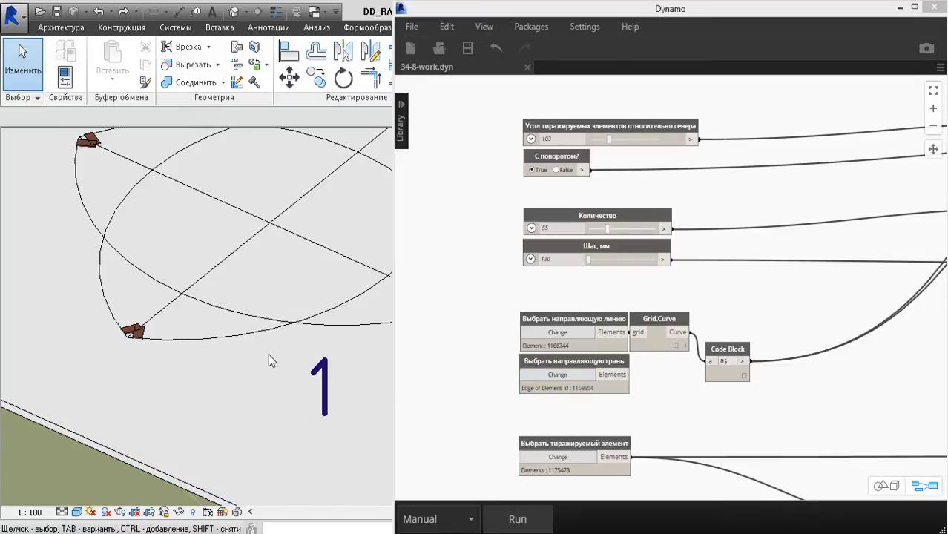
middle_drag(364, 299, 224, 436)
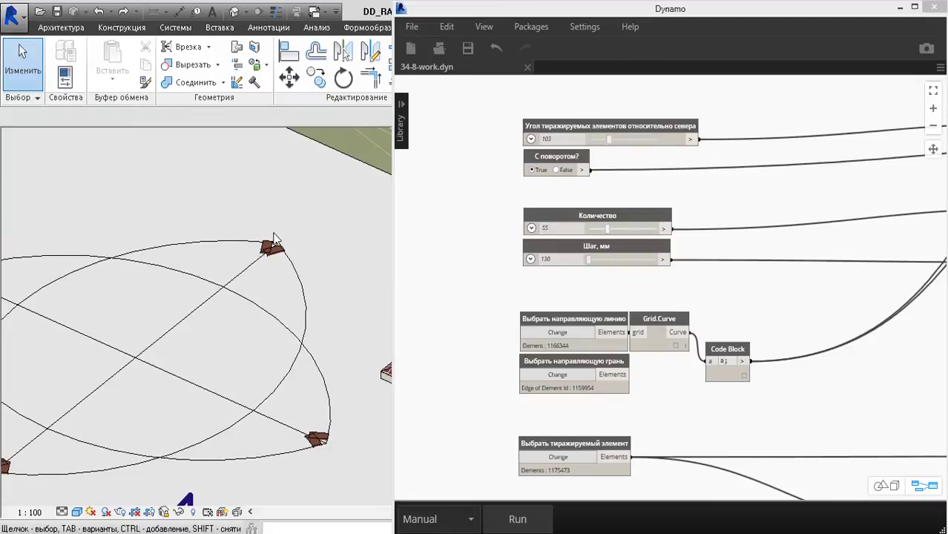
scroll(272, 235, up, 1)
Set the Количество input node to 60.
click(572, 250)
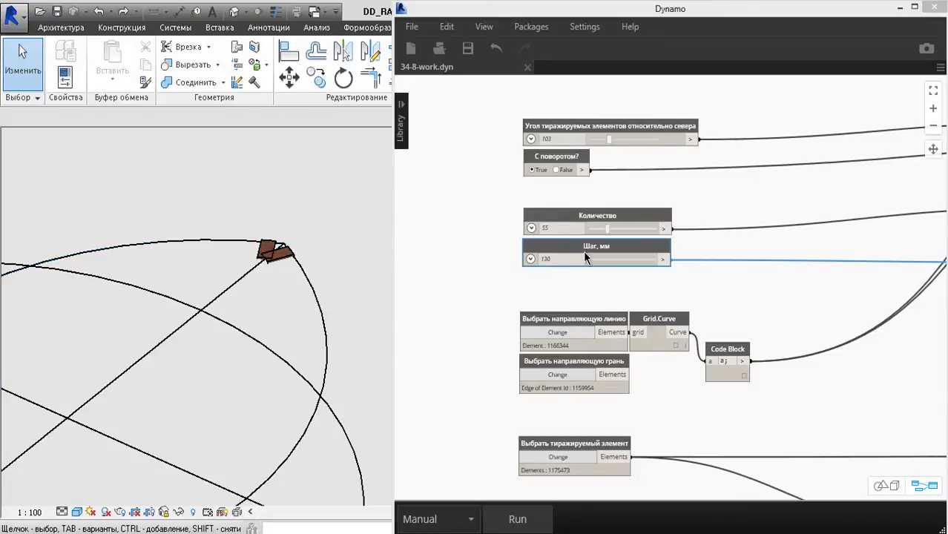
click(556, 218)
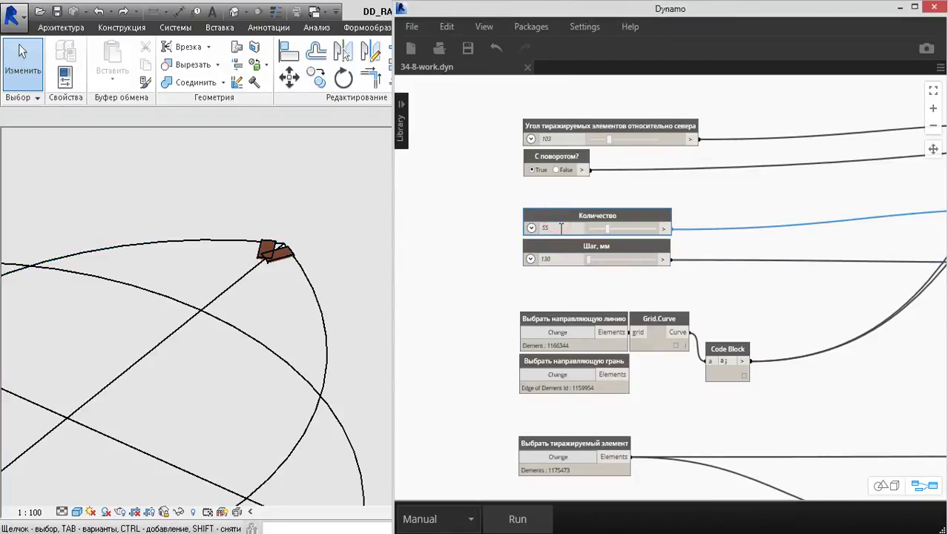
scroll(189, 310, down, 1)
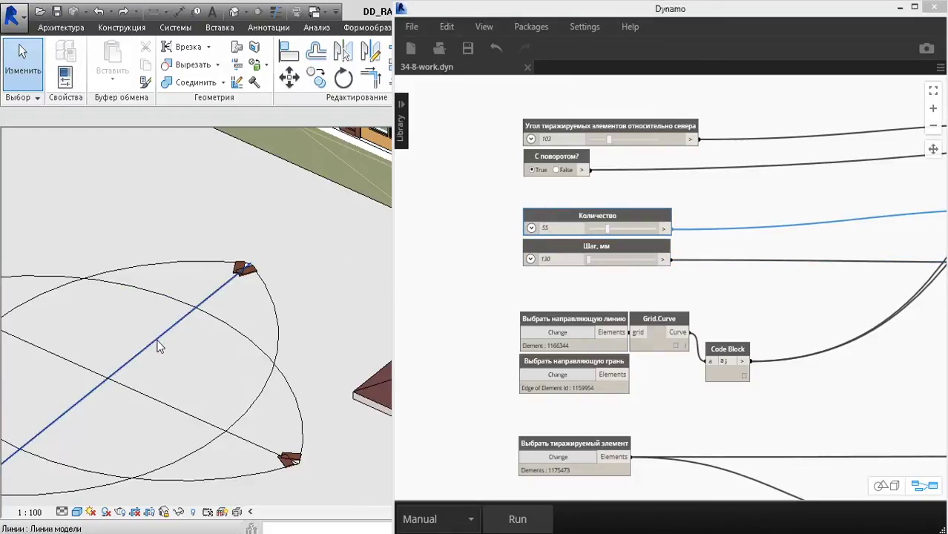
middle_drag(158, 341, 277, 301)
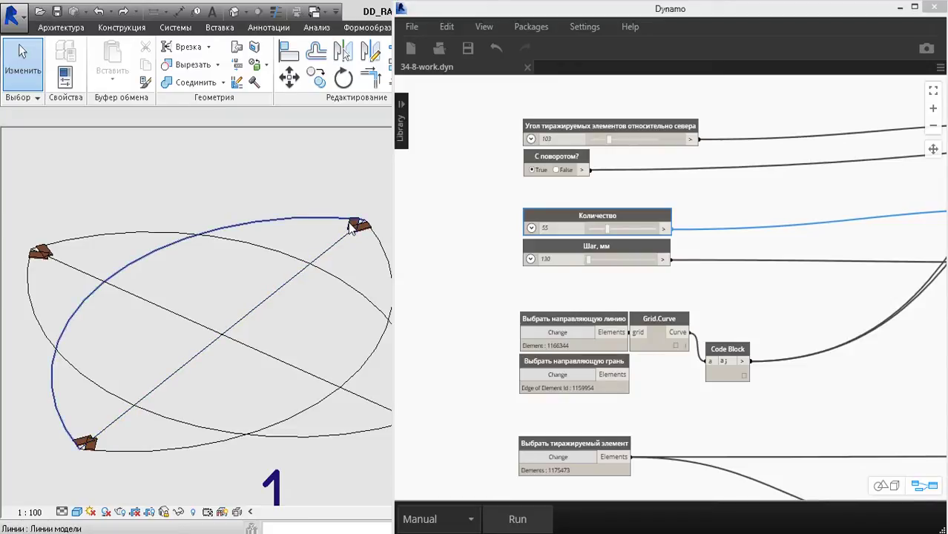
double_click(560, 229)
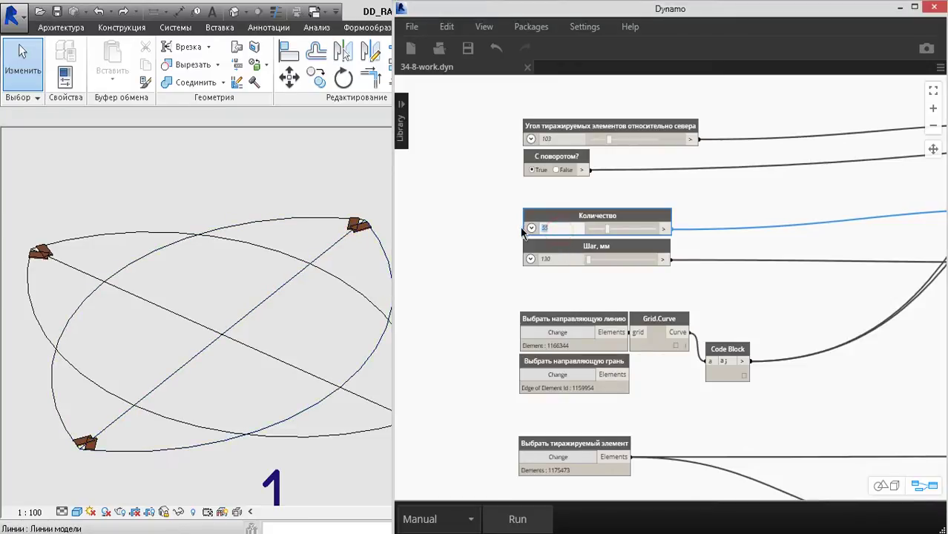
text(60)
click(567, 189)
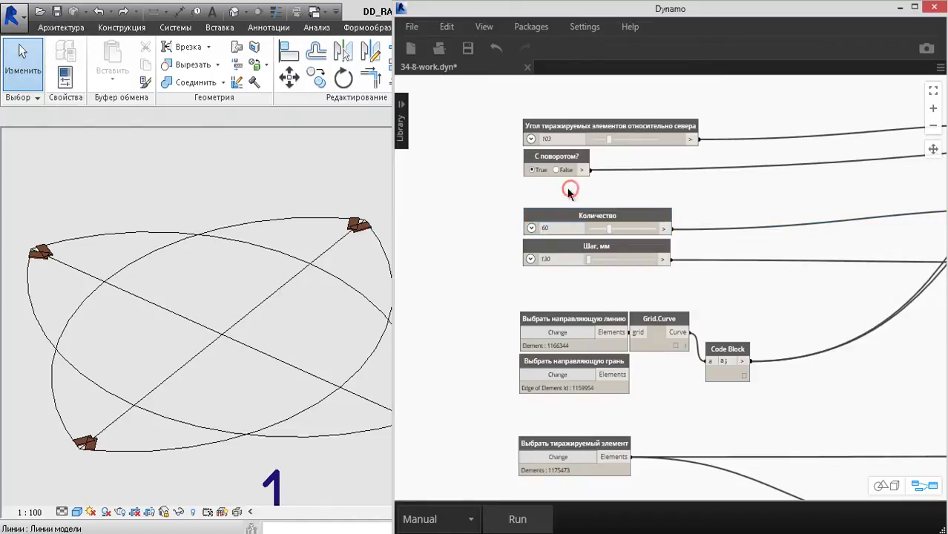
Set Количество to 65 and run the graph to replicate the brick along the guide arc.
double_click(546, 229)
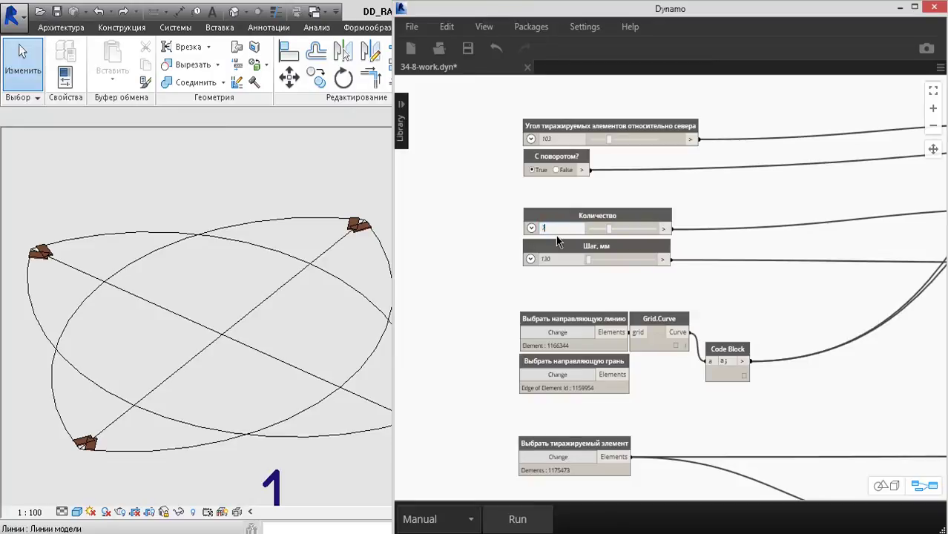
text(7)
double_click(554, 229)
text(65)
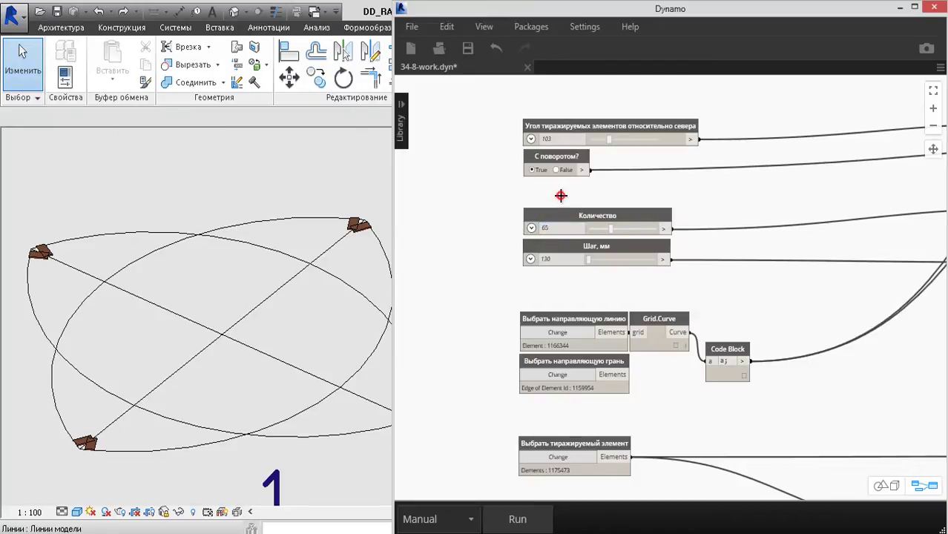
click(561, 194)
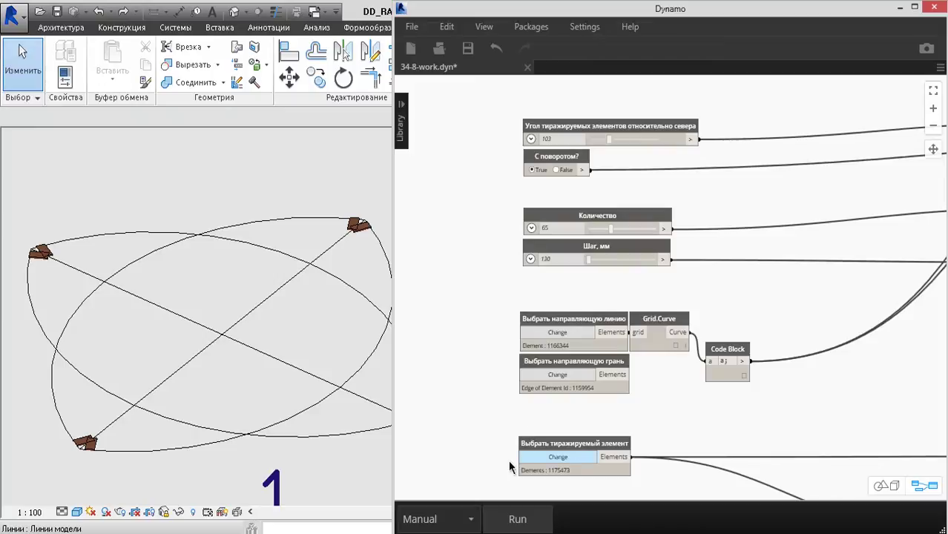
click(511, 517)
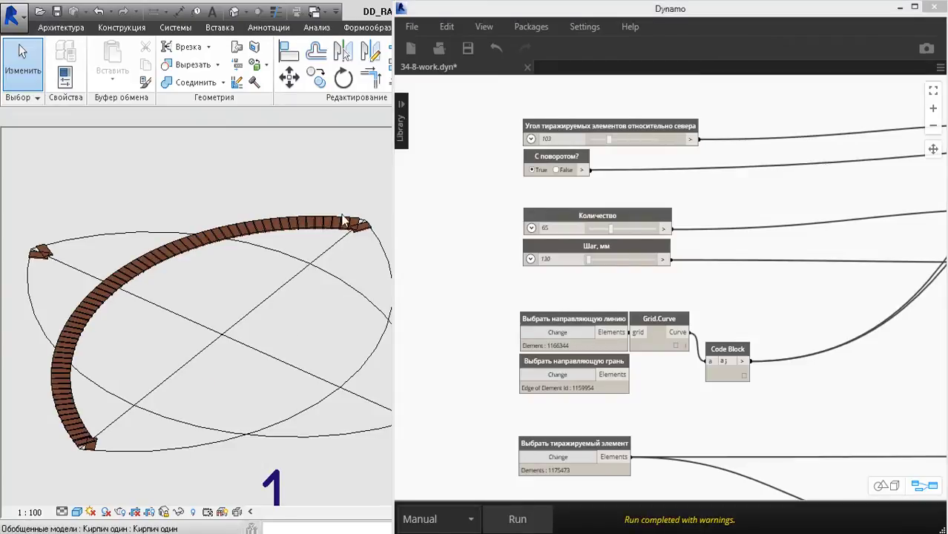
Examine the brick row at the arc's upper end and along its full length, declining the project save reminder.
scroll(355, 224, up, 3)
scroll(353, 225, up, 5)
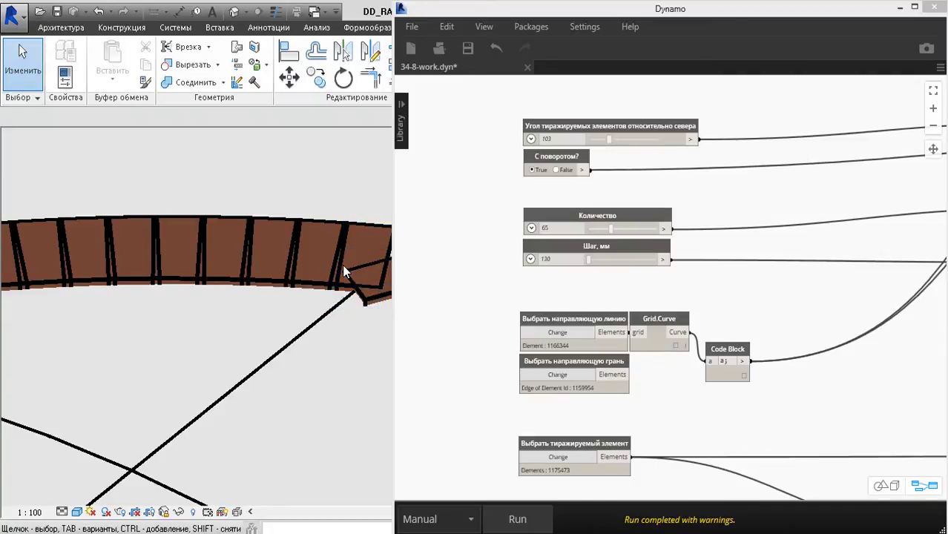
scroll(332, 258, down, 2)
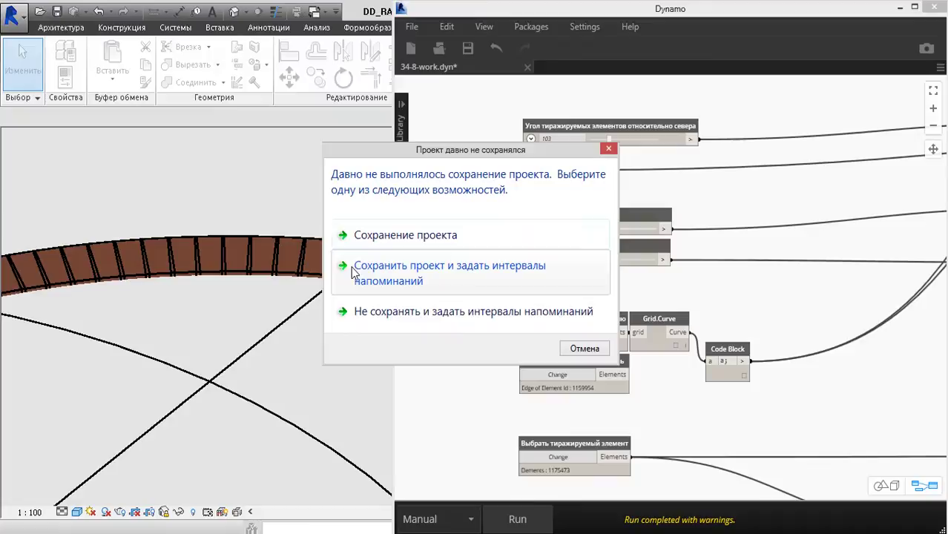
click(584, 347)
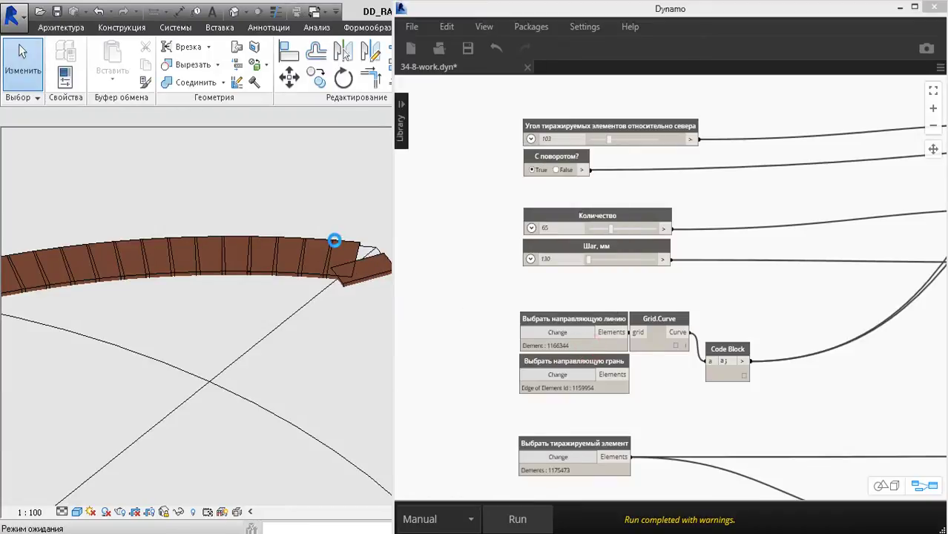
scroll(341, 252, up, 2)
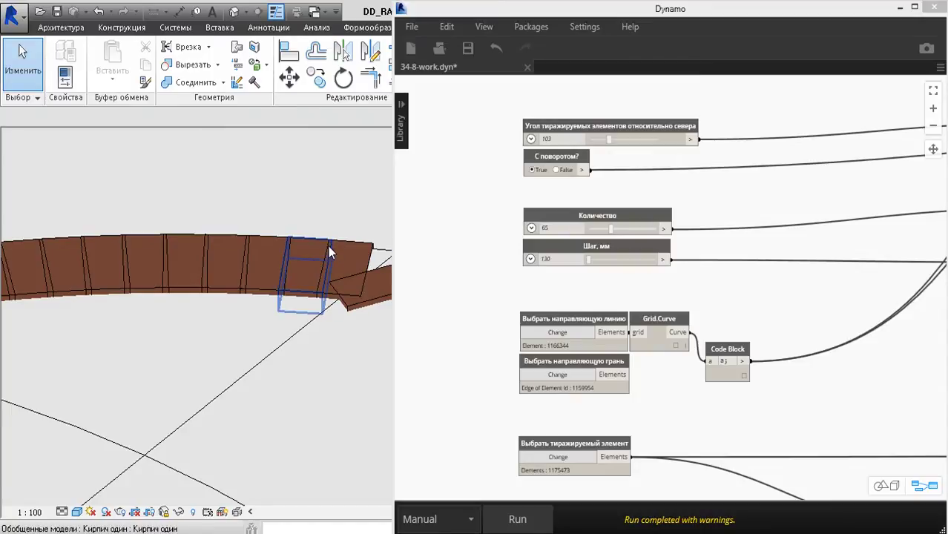
scroll(216, 318, down, 3)
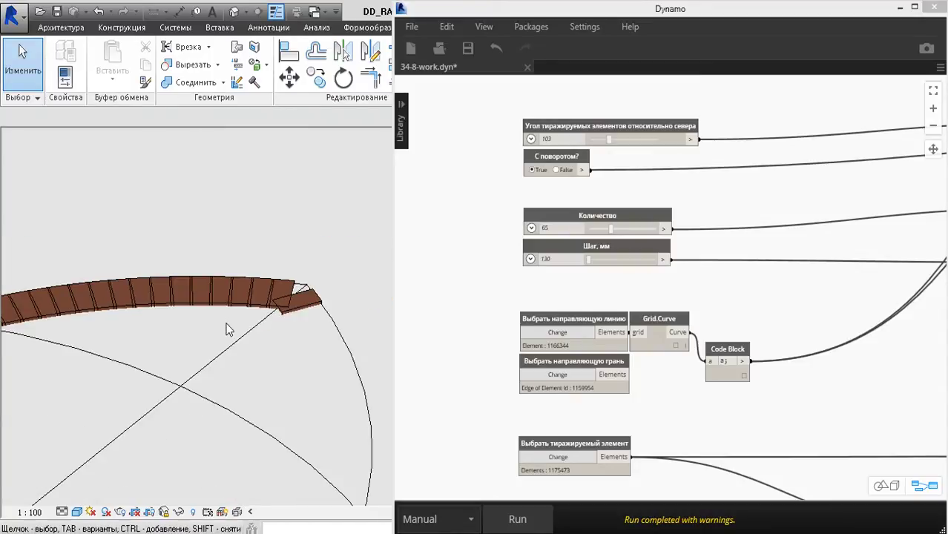
scroll(224, 338, down, 1)
middle_drag(186, 373, 293, 286)
scroll(288, 283, down, 2)
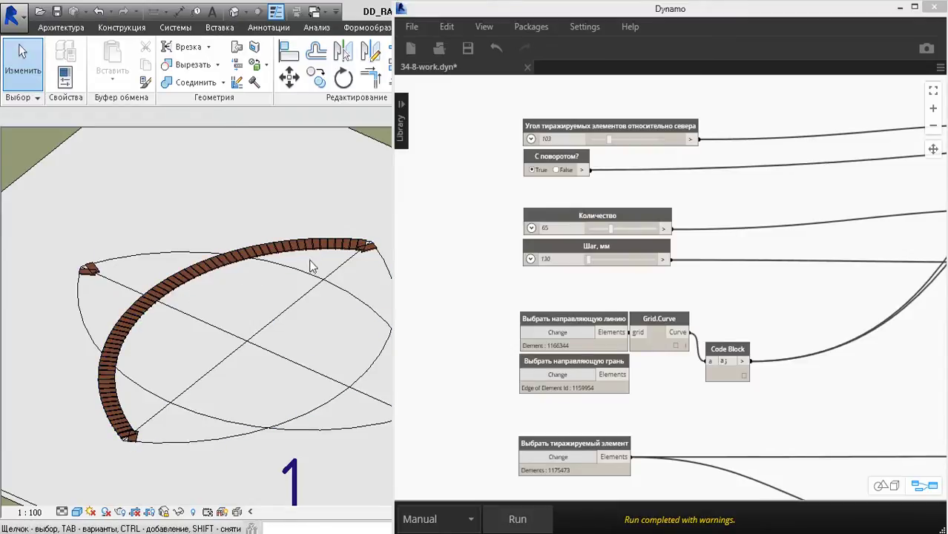
Undo the placed brick row, set Количество to 54 and run the graph again.
click(276, 285)
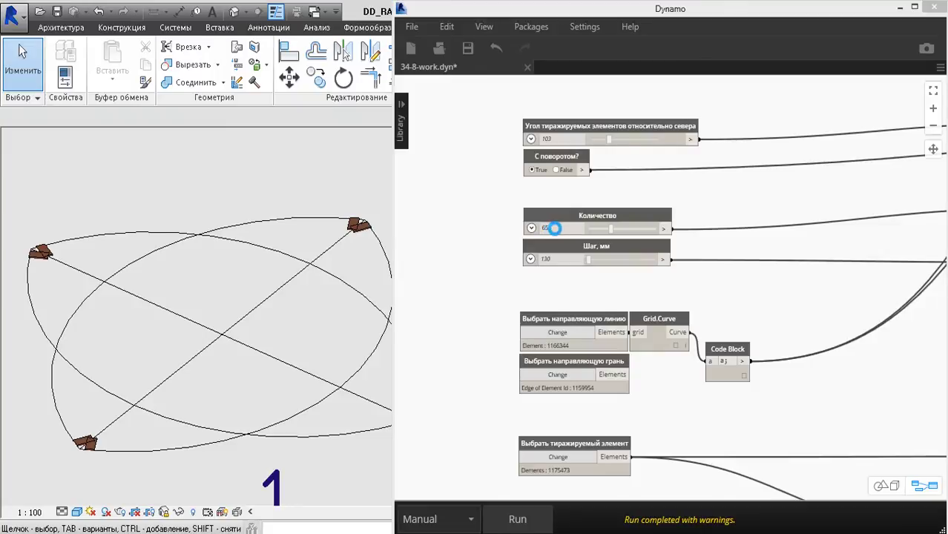
drag(554, 229, 517, 232)
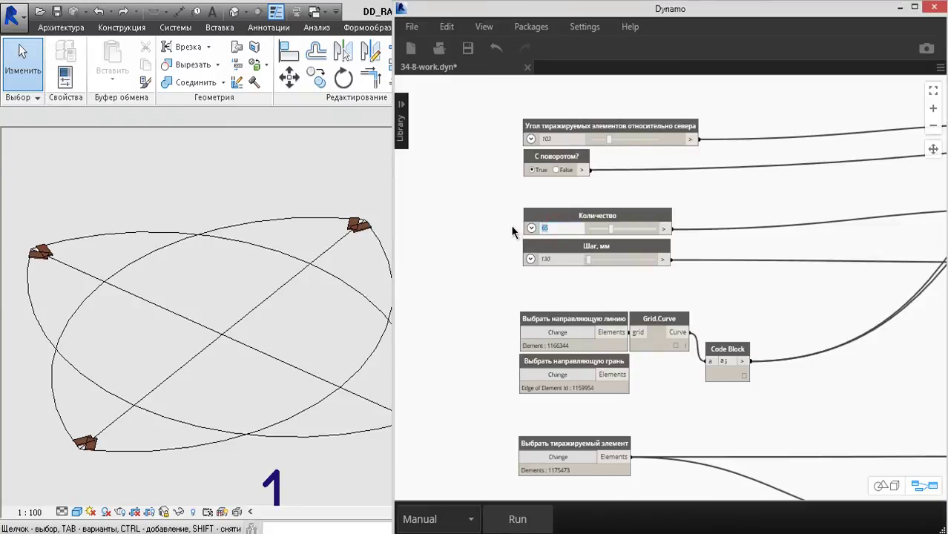
text(1)
click(506, 517)
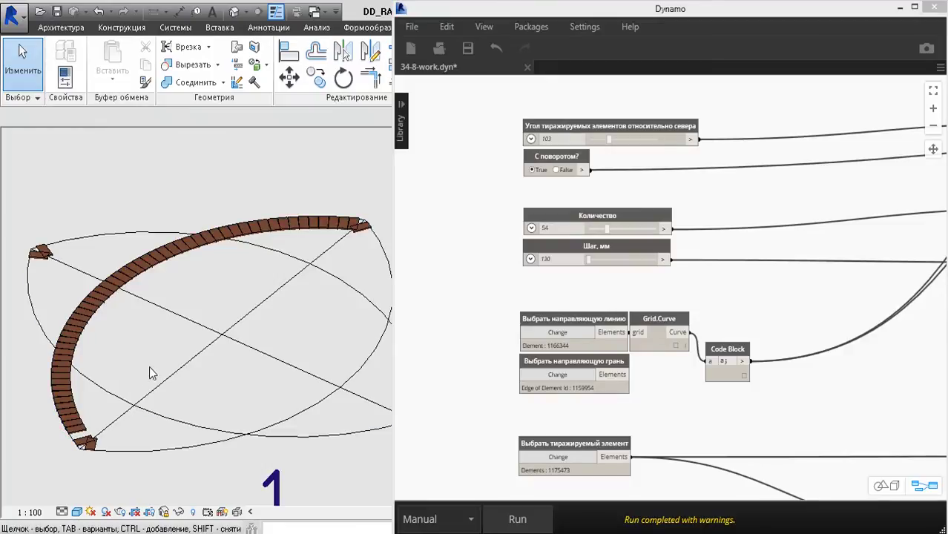
Check the brick joints at the arc's upper end, undo that row and rerun the graph with Количество set to 55.
scroll(363, 214, up, 4)
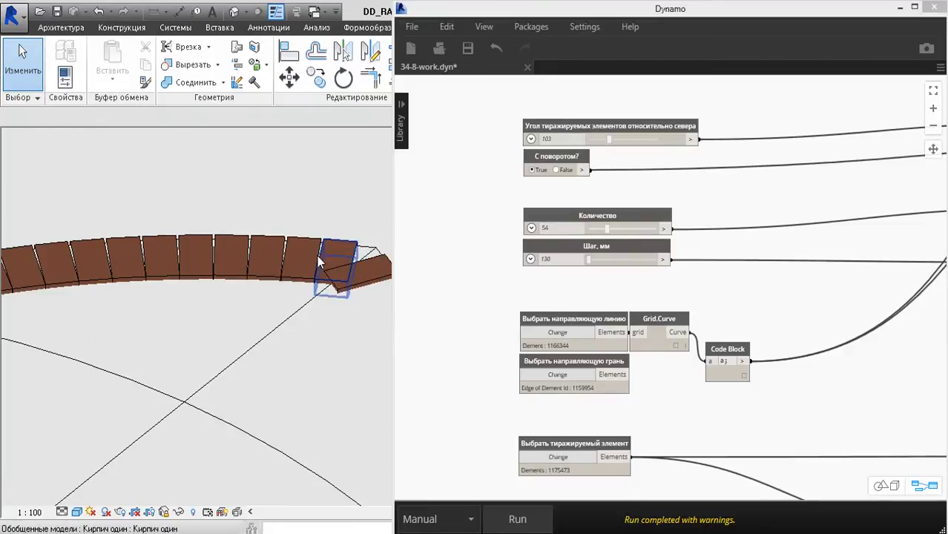
scroll(304, 260, down, 3)
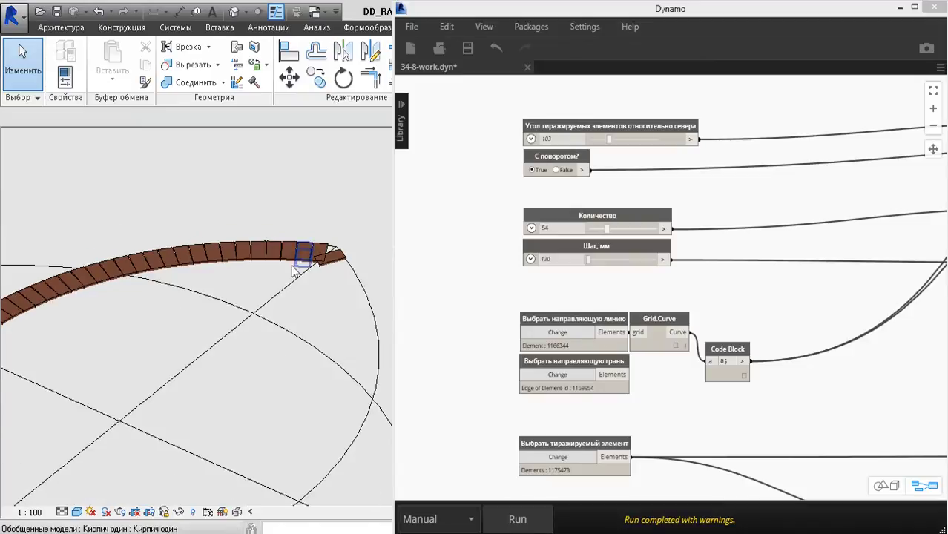
scroll(216, 327, down, 3)
mouse_move(216, 328)
shift+middle_down()
mouse_move(180, 332)
mouse_move(232, 343)
shift+middle_up()
double_click(555, 229)
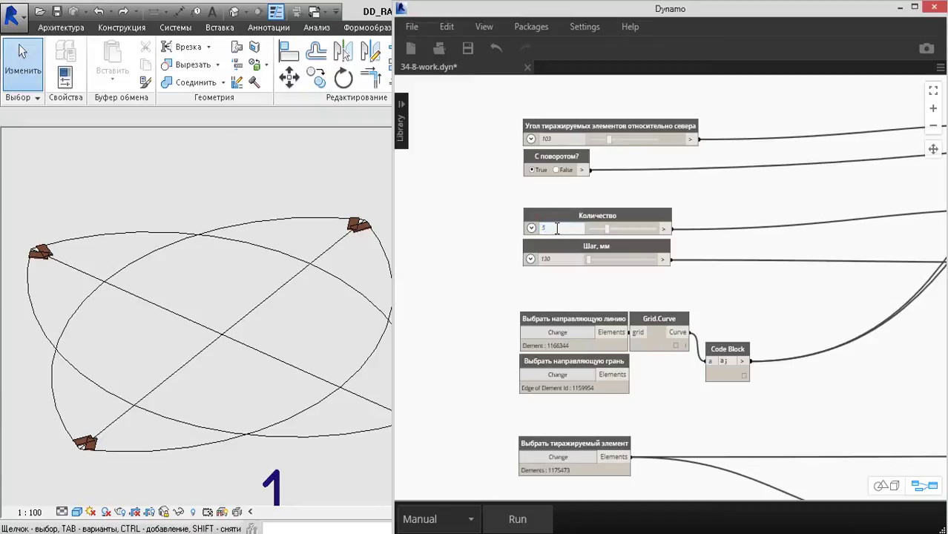
click(511, 518)
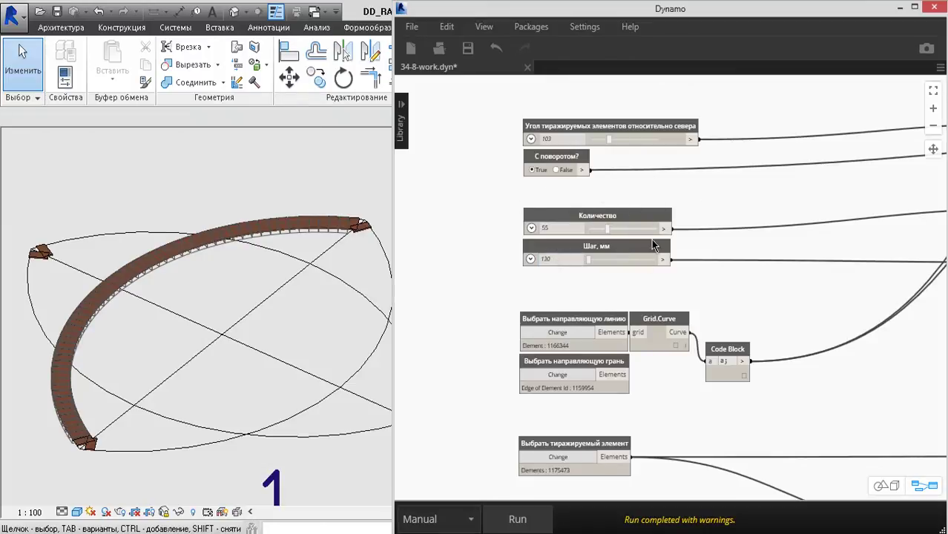
Undo the replicated brick row on the arc in the Revit model.
click(301, 324)
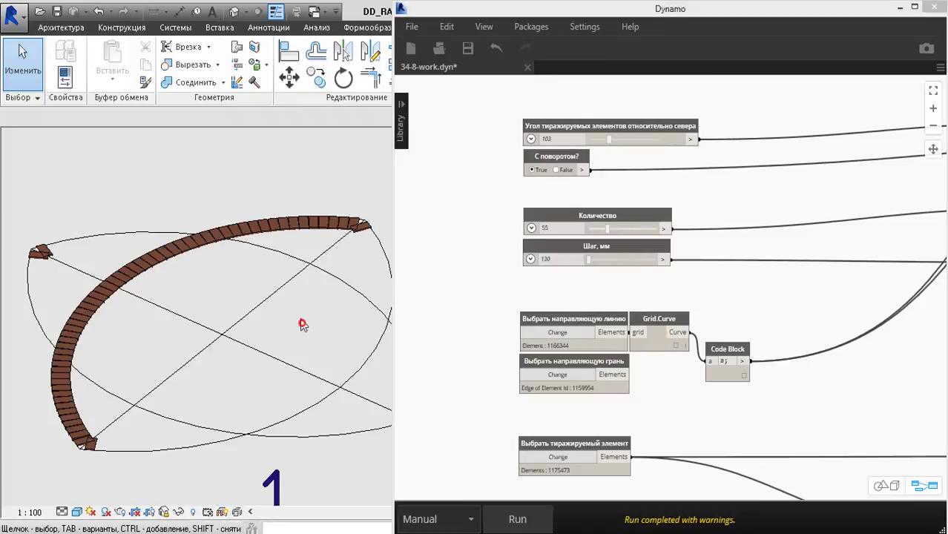
click(272, 295)
click(231, 283)
key(ctrl+z)
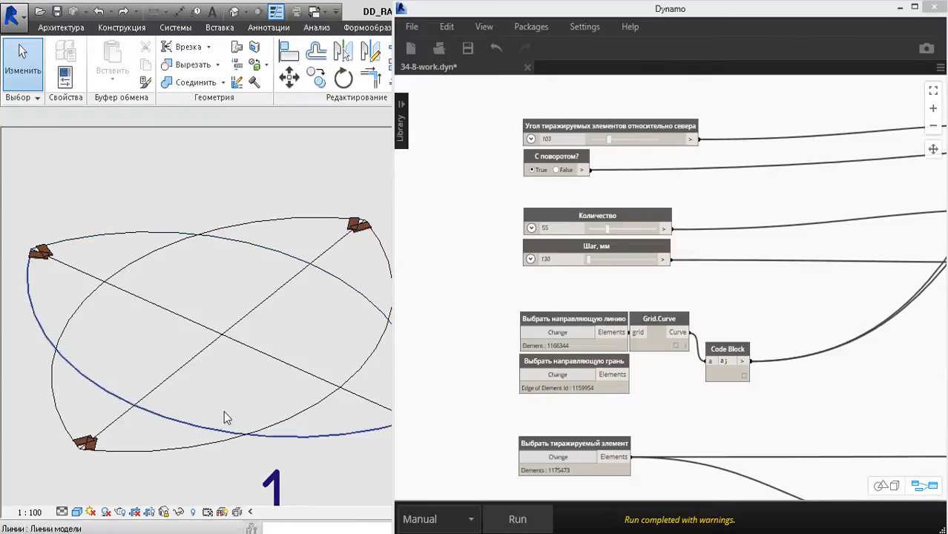
Pick the brick at the arc's lower end as the element to replicate and run the graph.
click(547, 458)
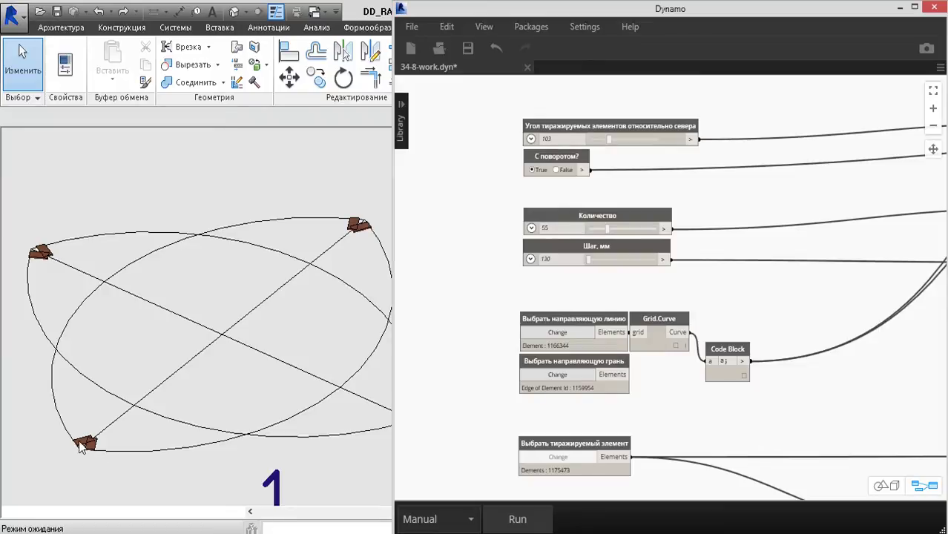
drag(42, 422, 97, 466)
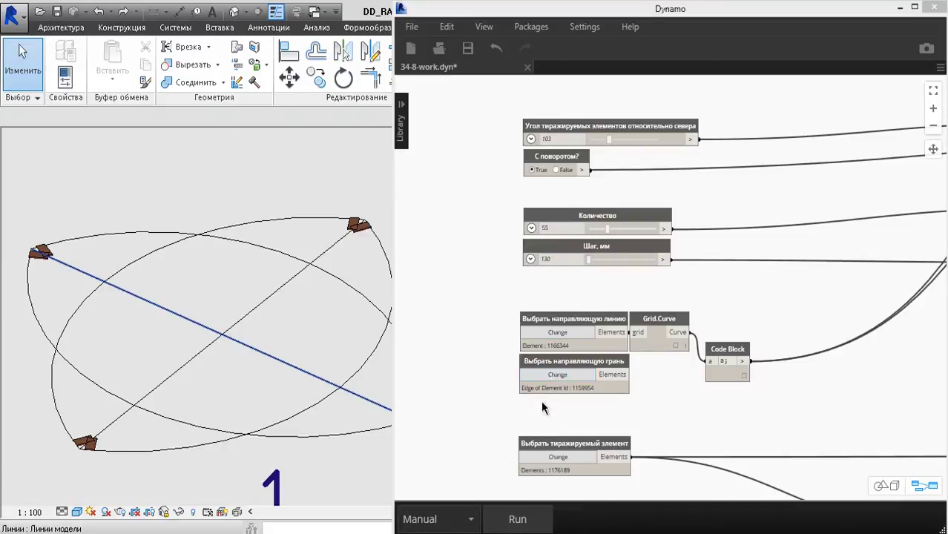
click(517, 519)
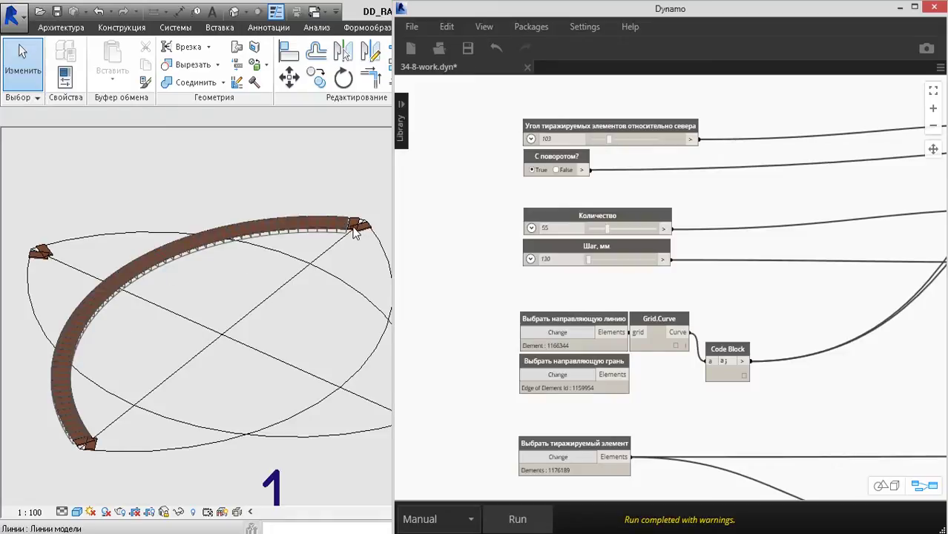
Pick the brick at the finished arc's upper-right end as the element to replicate and run the graph.
click(549, 456)
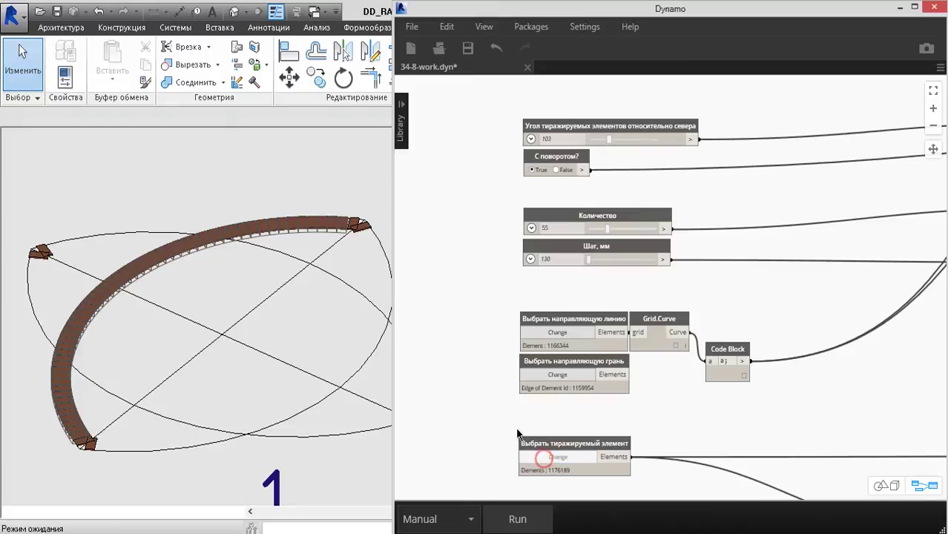
middle_drag(325, 322, 280, 335)
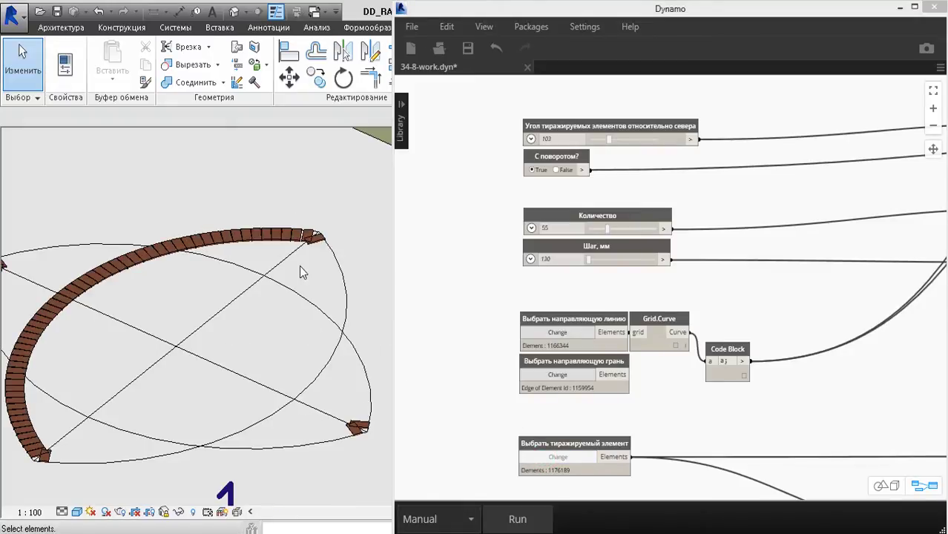
scroll(309, 224, up, 2)
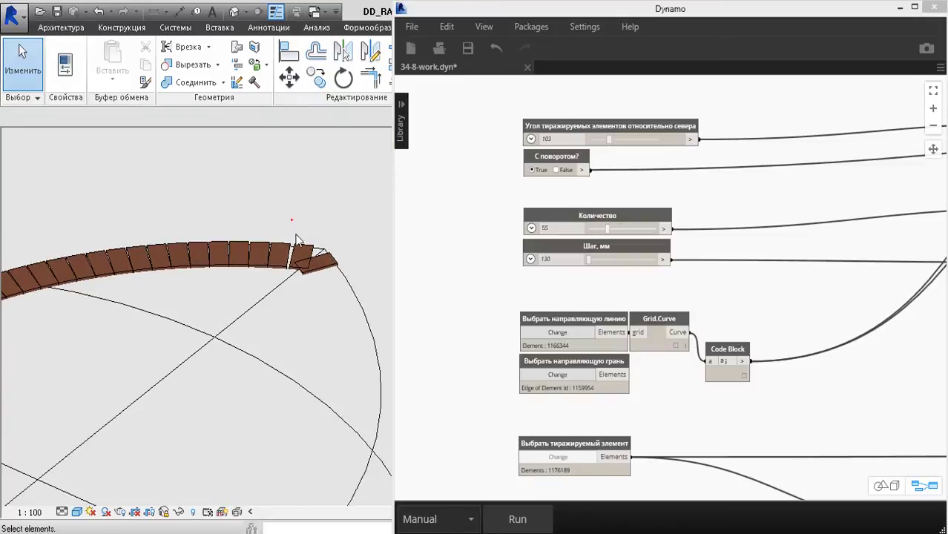
click(296, 236)
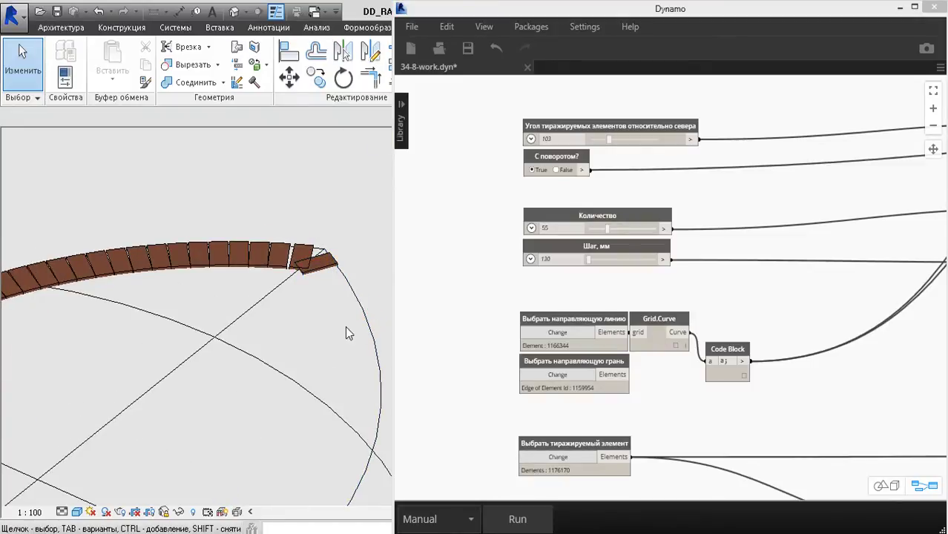
scroll(311, 245, down, 3)
click(513, 517)
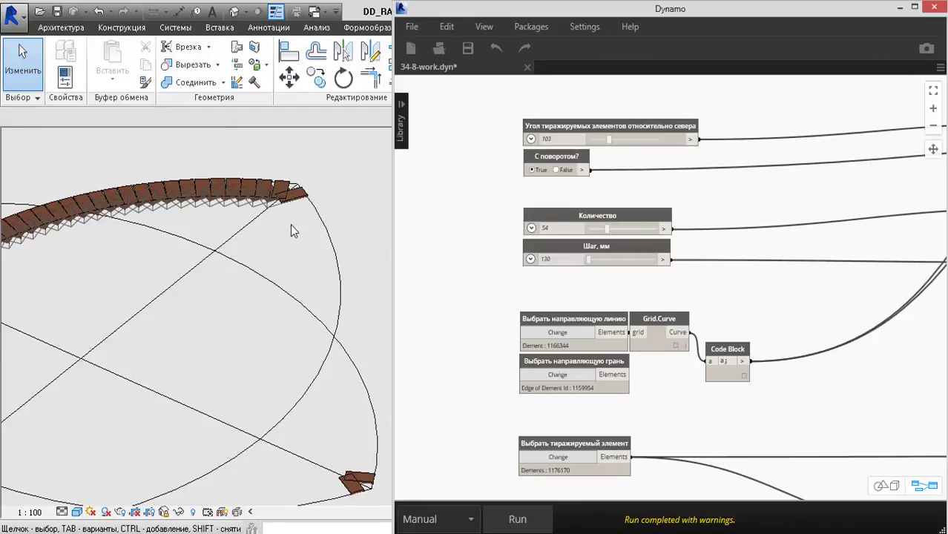
Set the arc curving down from area 1's upper-right corner as the guide line and run the graph.
click(570, 332)
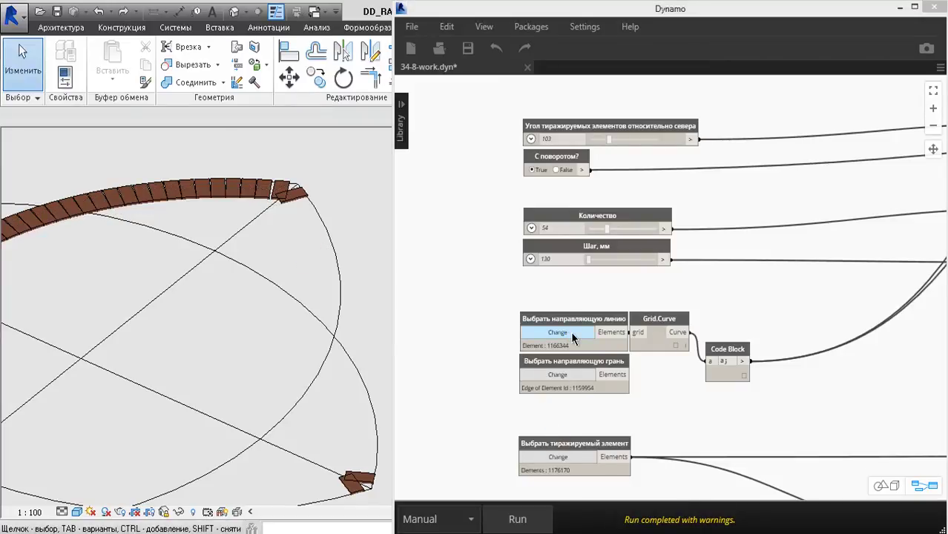
click(342, 295)
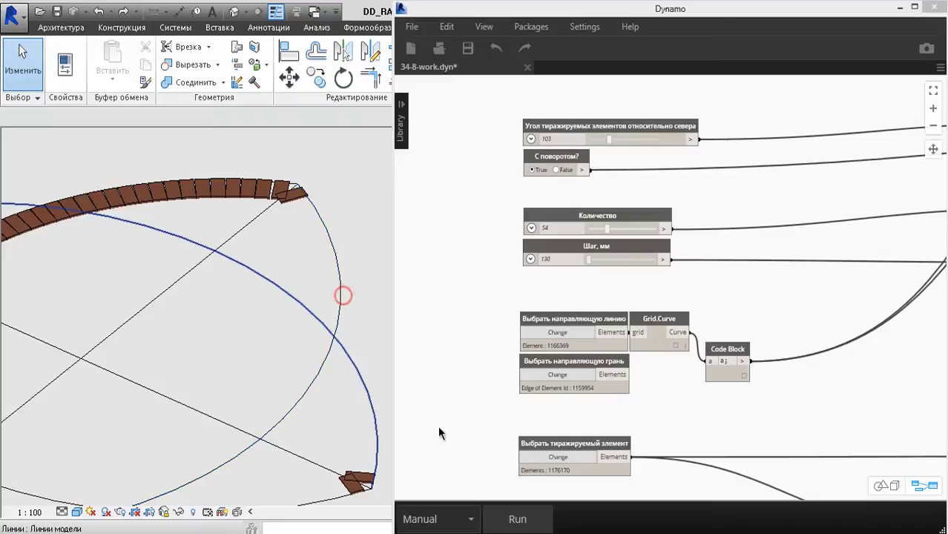
click(518, 518)
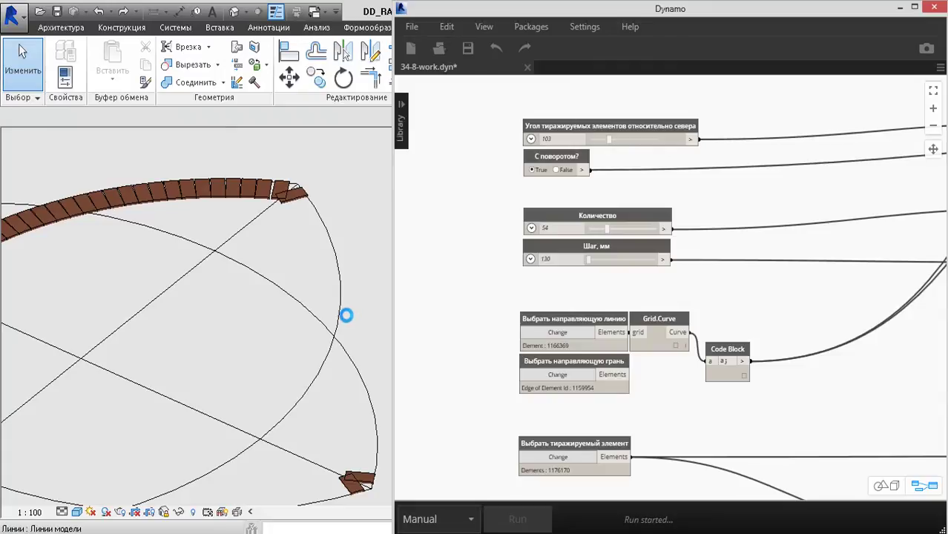
middle_drag(366, 330, 379, 228)
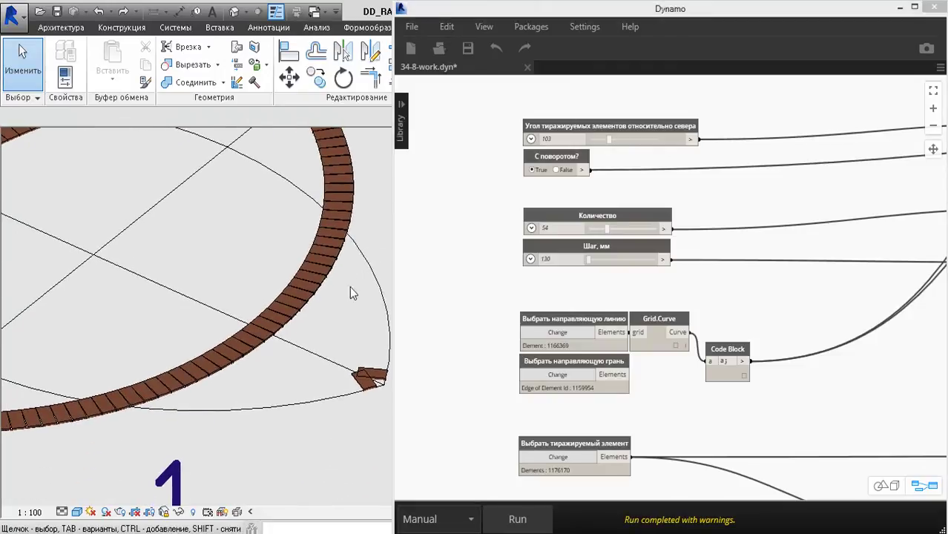
Pick the brick at area 1's lower-right corner as the element to replicate and the lower arc starting there as the guide line.
click(526, 457)
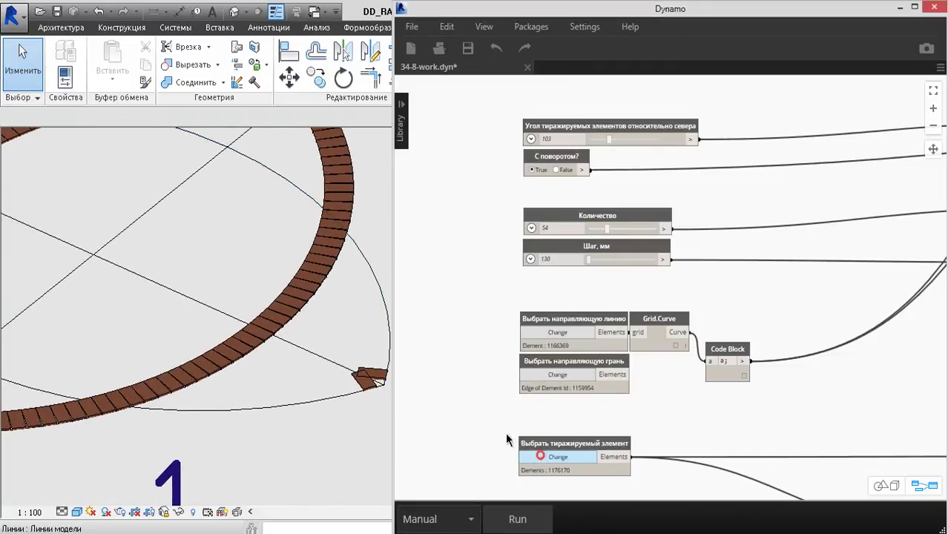
click(335, 342)
drag(333, 338, 380, 402)
click(538, 375)
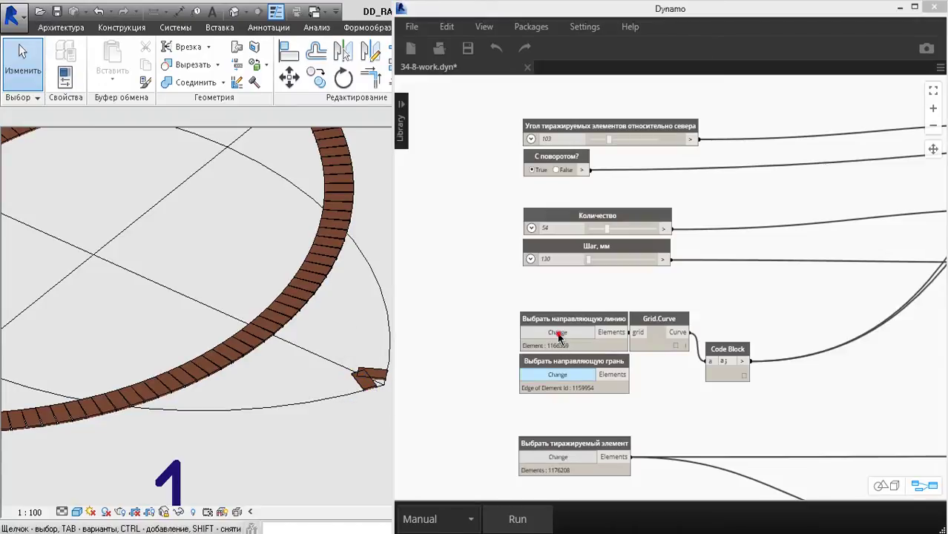
click(560, 333)
click(313, 400)
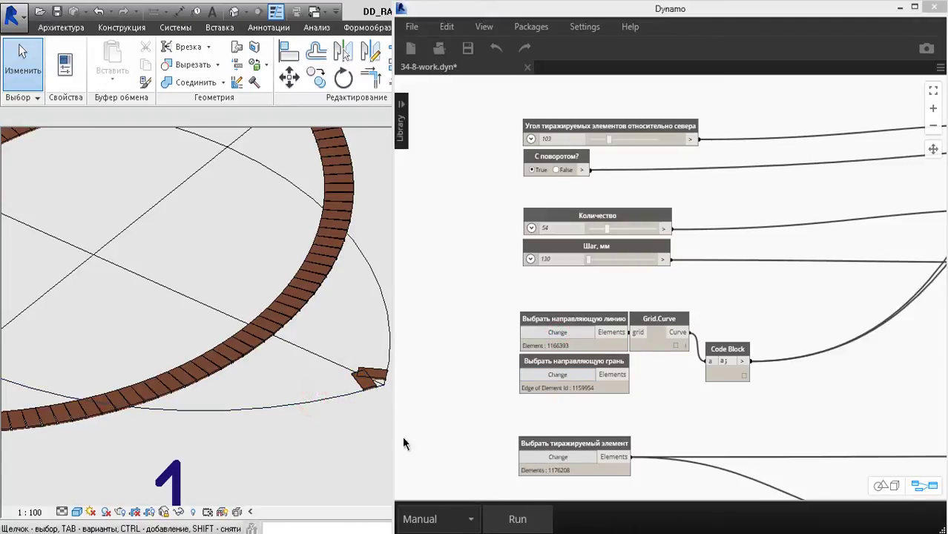
Run the graph along the lower arc, then undo the last two replicated brick rows.
click(504, 517)
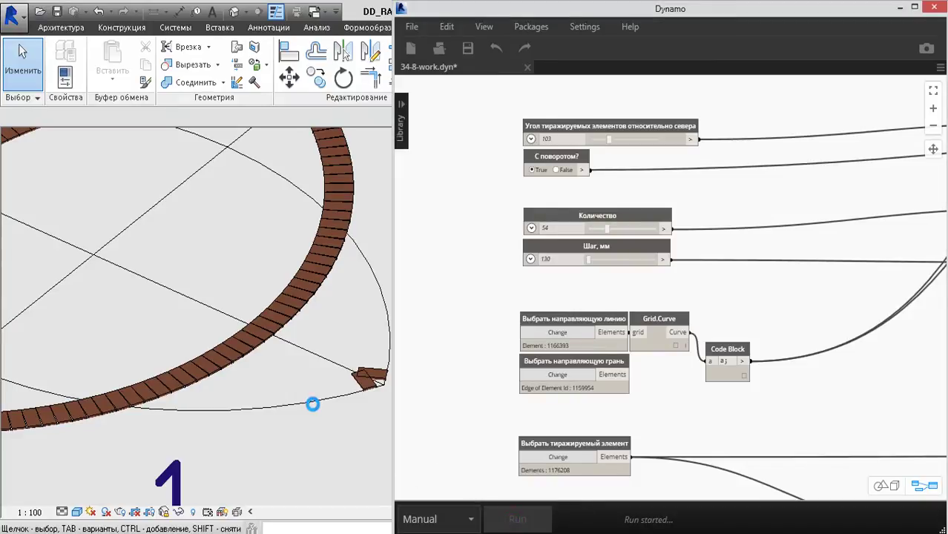
middle_drag(259, 404, 283, 437)
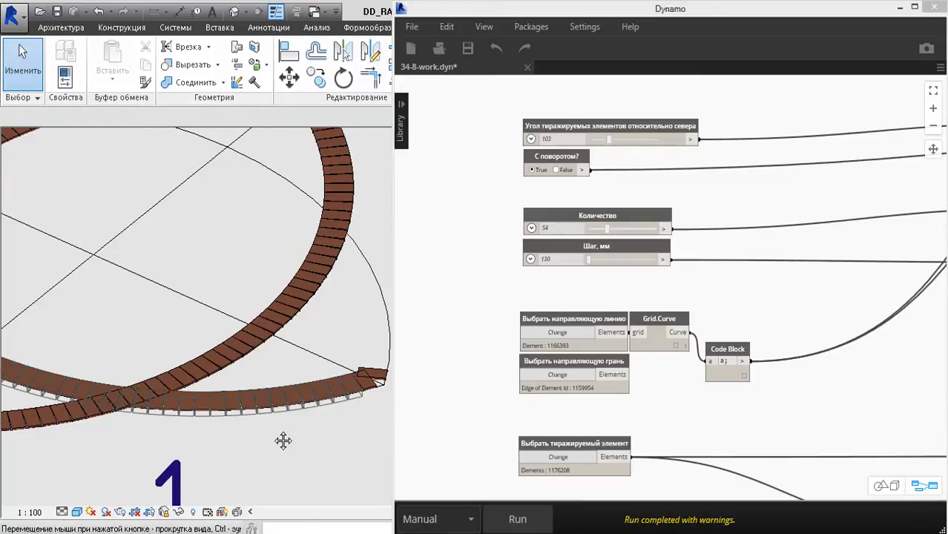
scroll(253, 396, down, 3)
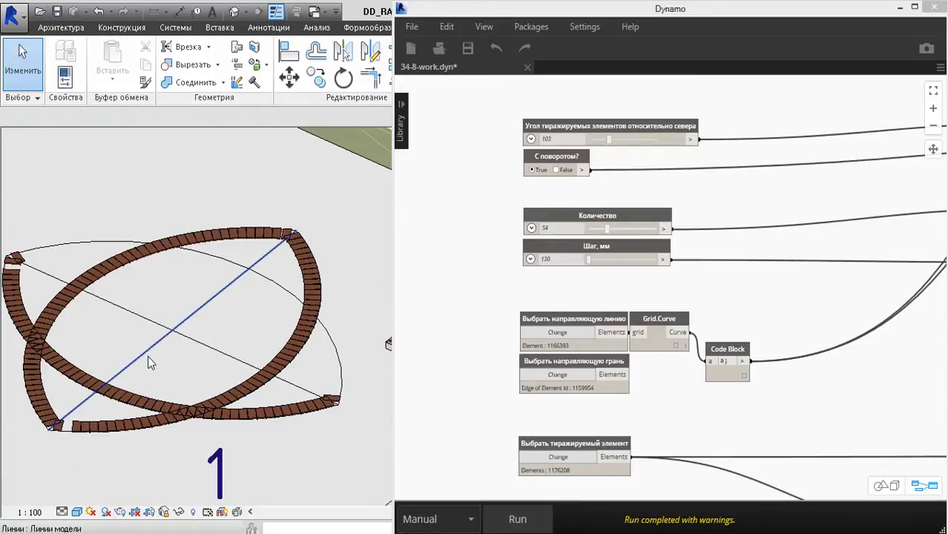
scroll(149, 357, up, 3)
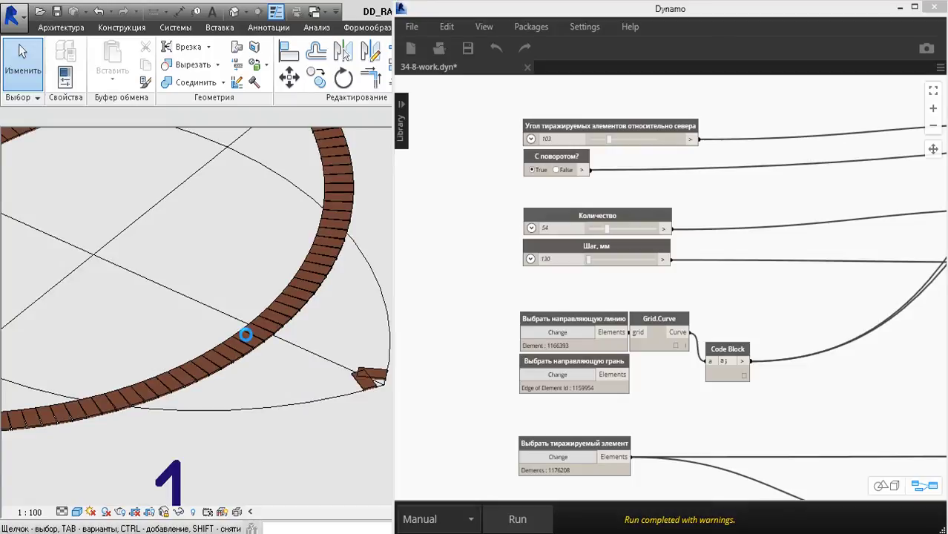
shift+middle_drag(250, 333, 417, 184)
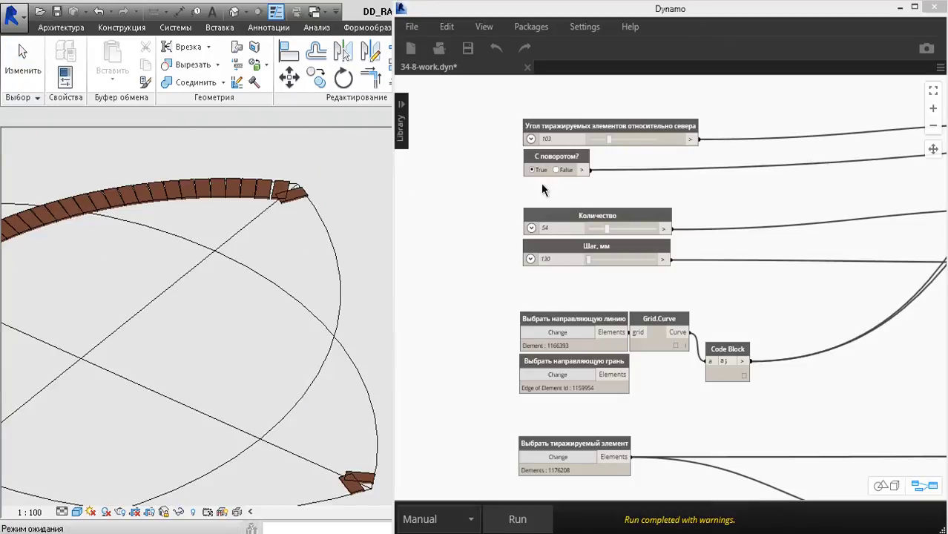
Set Количество to 55 and run the graph to lay the brick row along the lower arc.
drag(559, 228, 515, 228)
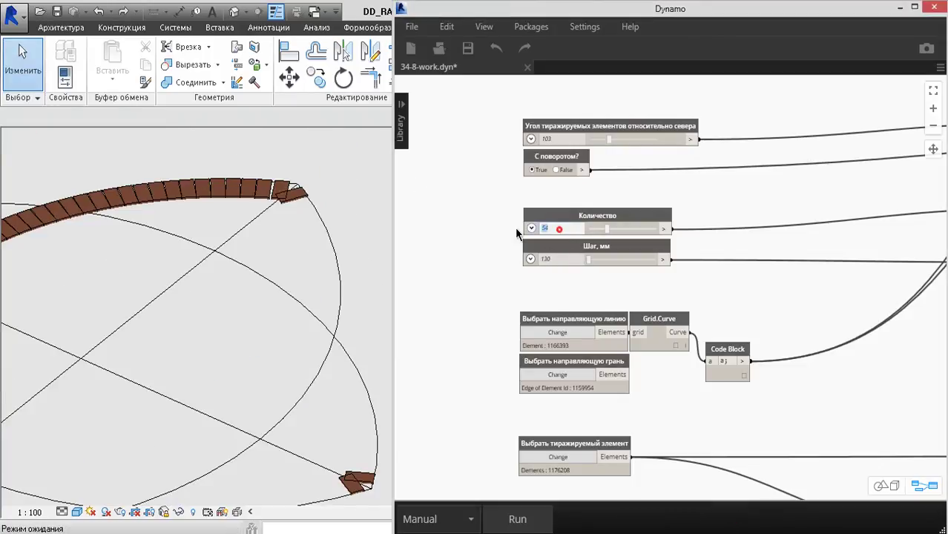
text(55)
click(508, 521)
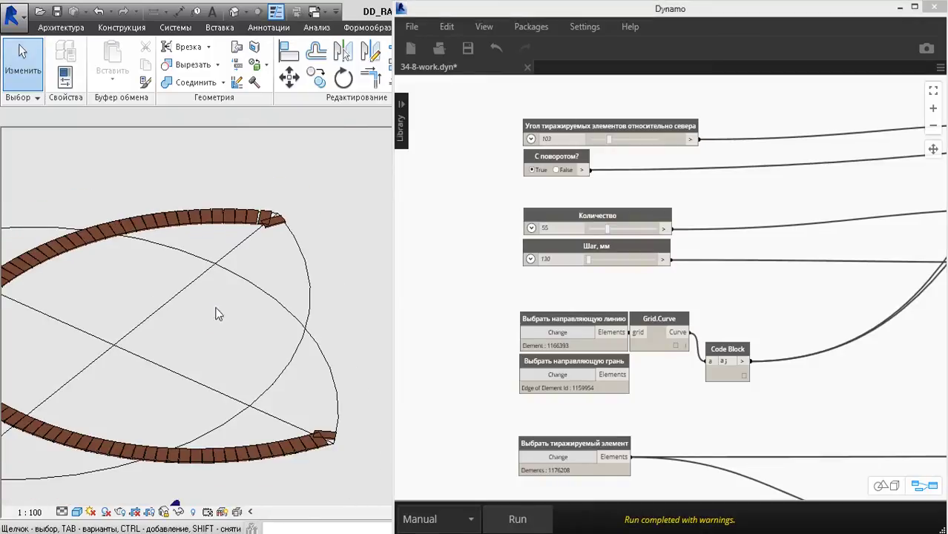
shift+middle_drag(217, 314, 271, 332)
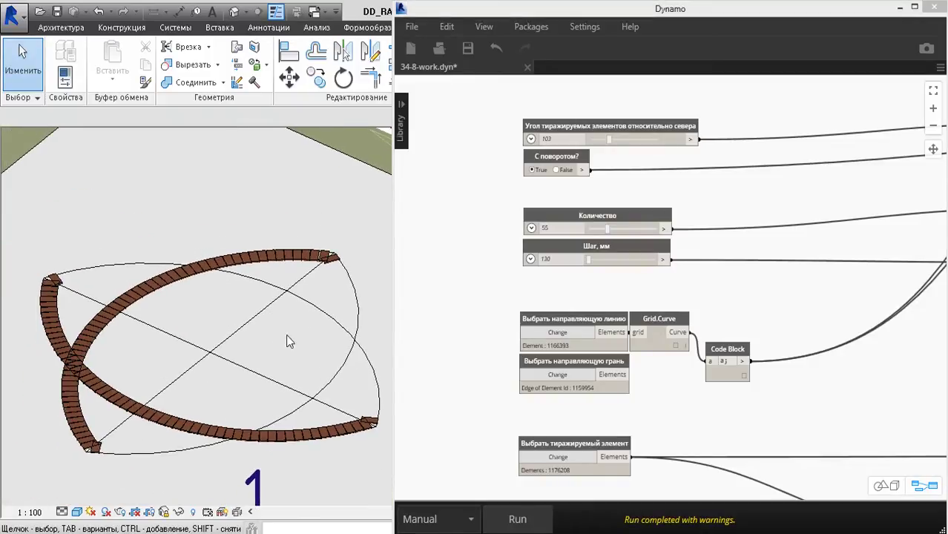
Pick the remaining loose brick at area 1's lower-right corner as the element to replicate.
click(542, 454)
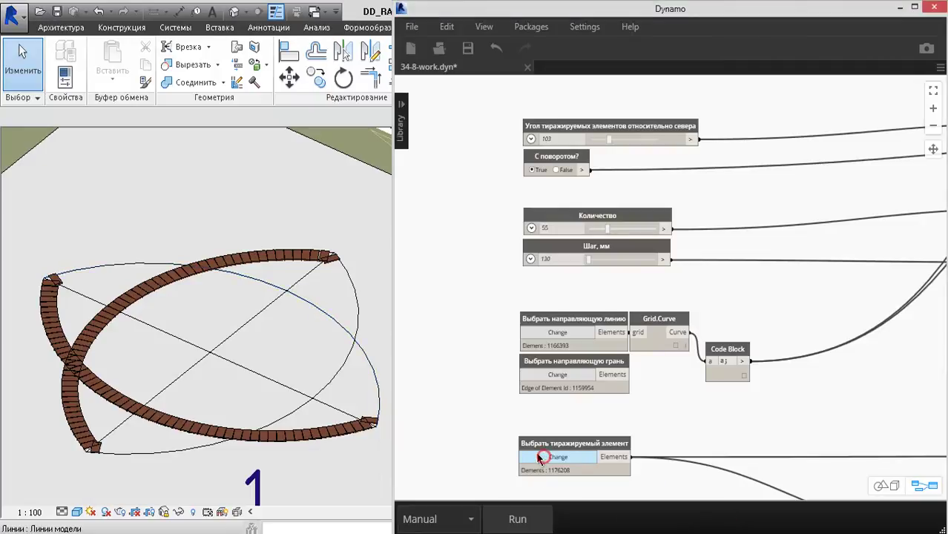
scroll(297, 393, up, 6)
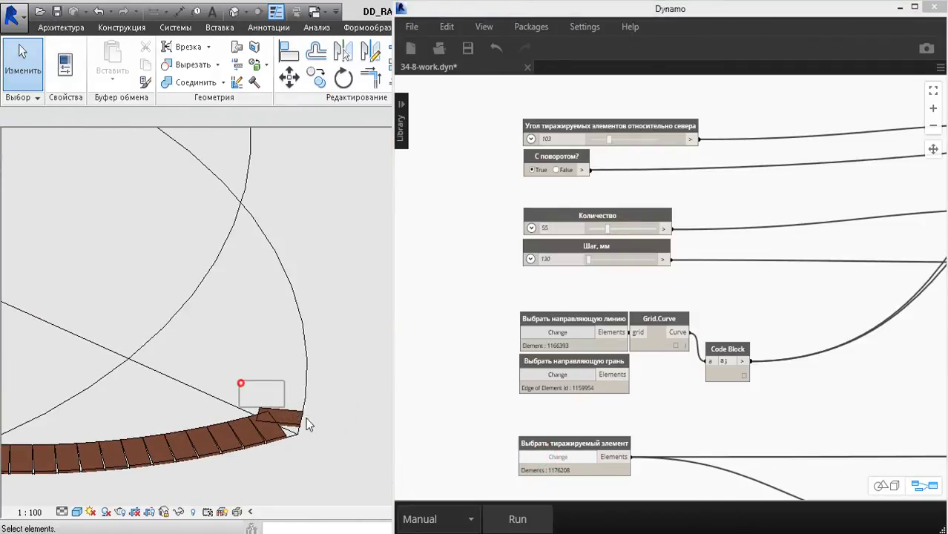
drag(306, 417, 326, 436)
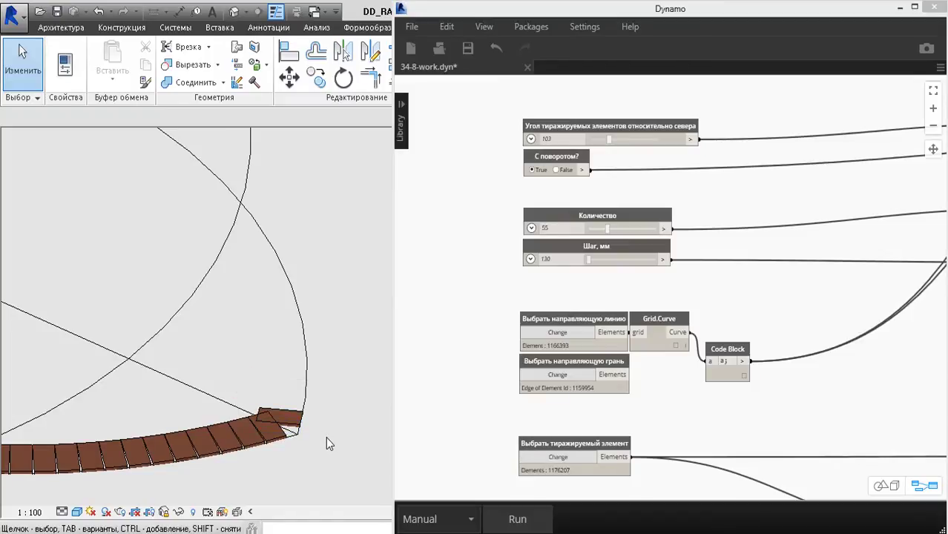
Set the arc rising from the lower-right corner to the upper-left corner as the guide line and run the graph.
click(556, 333)
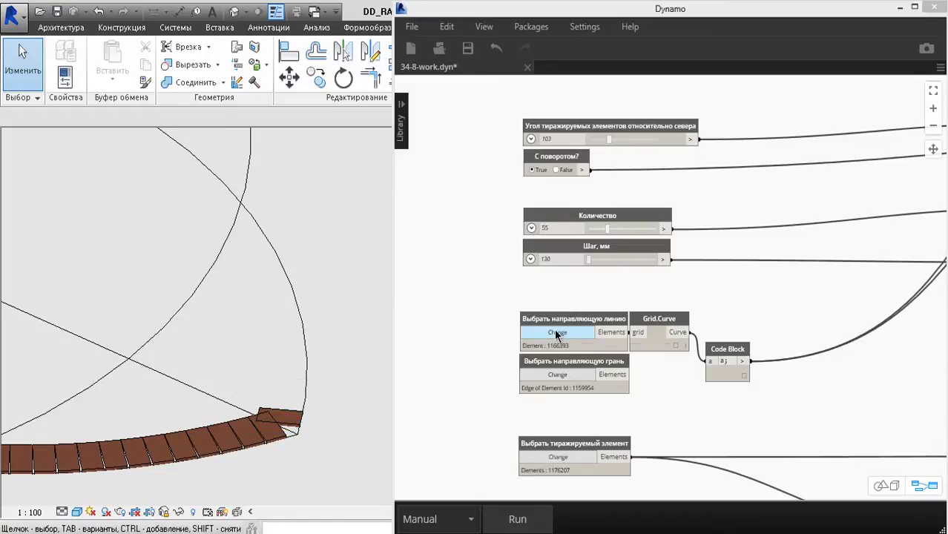
click(297, 311)
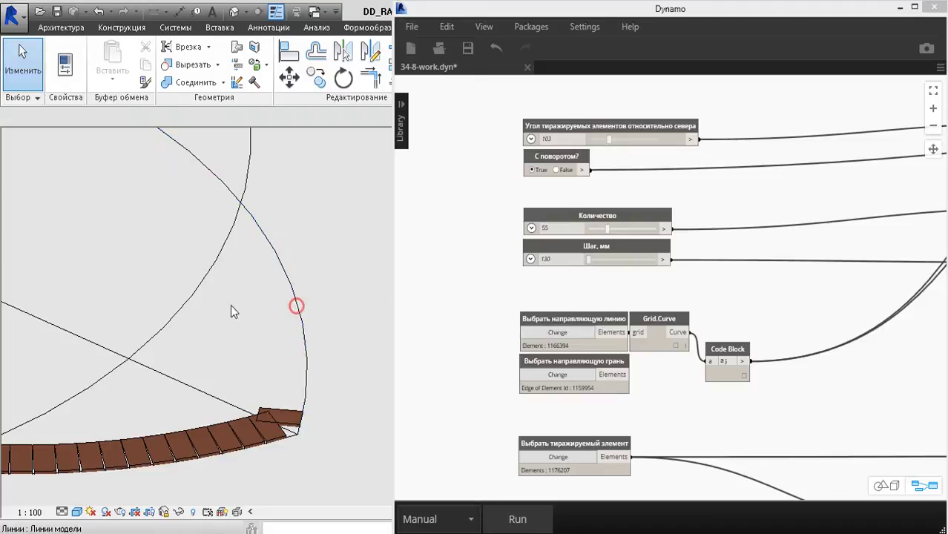
click(236, 300)
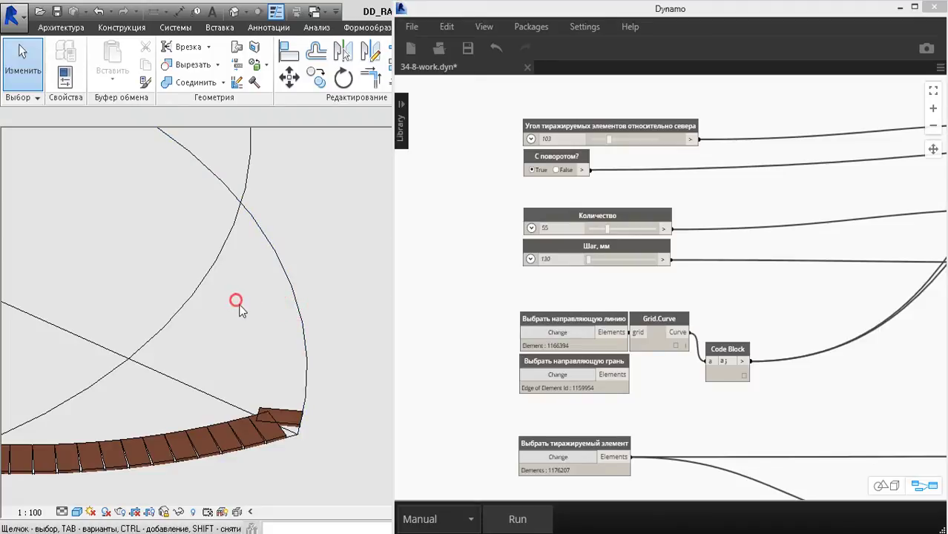
scroll(234, 300, down, 3)
middle_drag(174, 274, 284, 305)
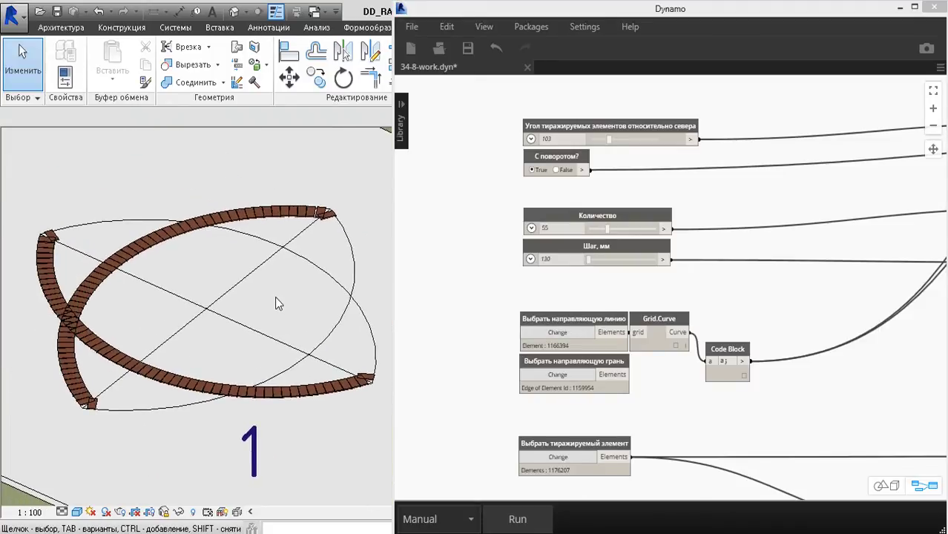
click(510, 519)
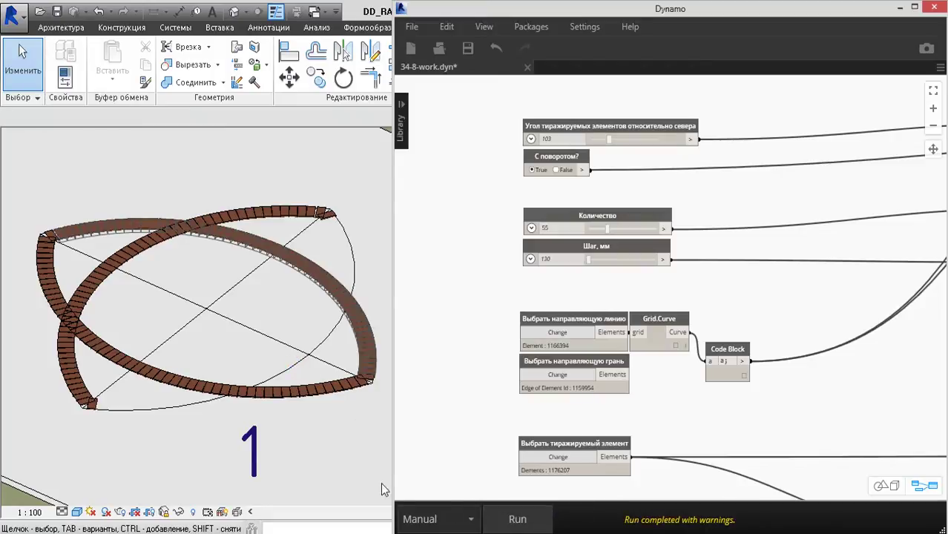
Pick the slanted brick at area 1's upper-right corner as the element to replicate.
middle_drag(253, 263, 158, 282)
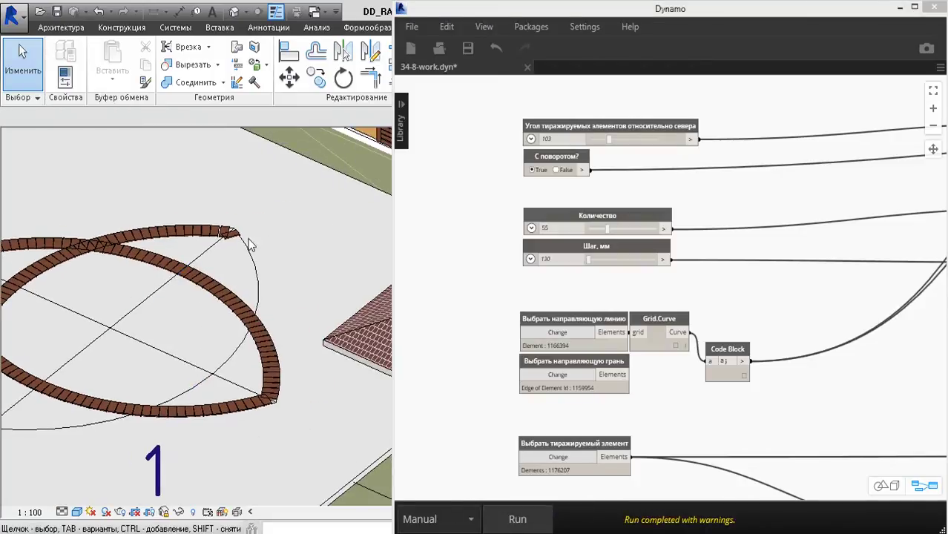
scroll(251, 246, up, 3)
click(541, 456)
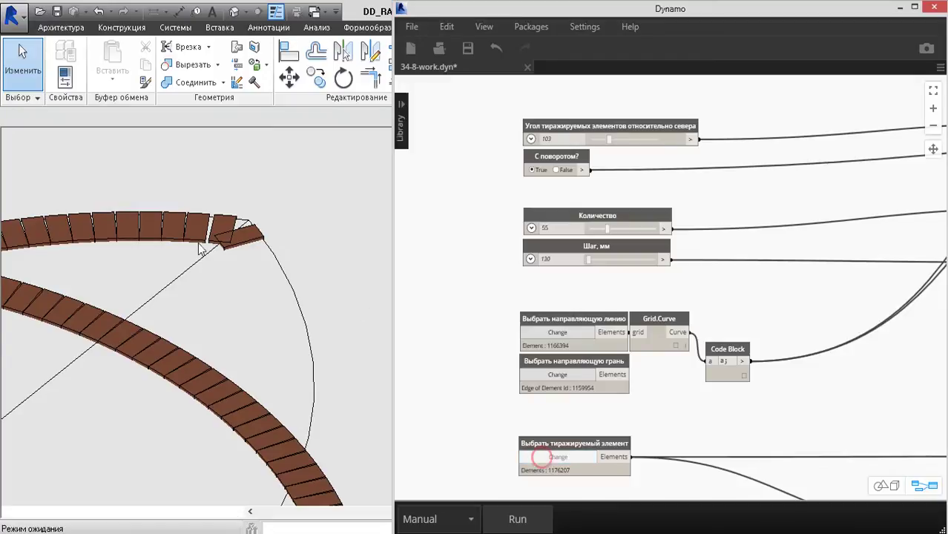
click(284, 205)
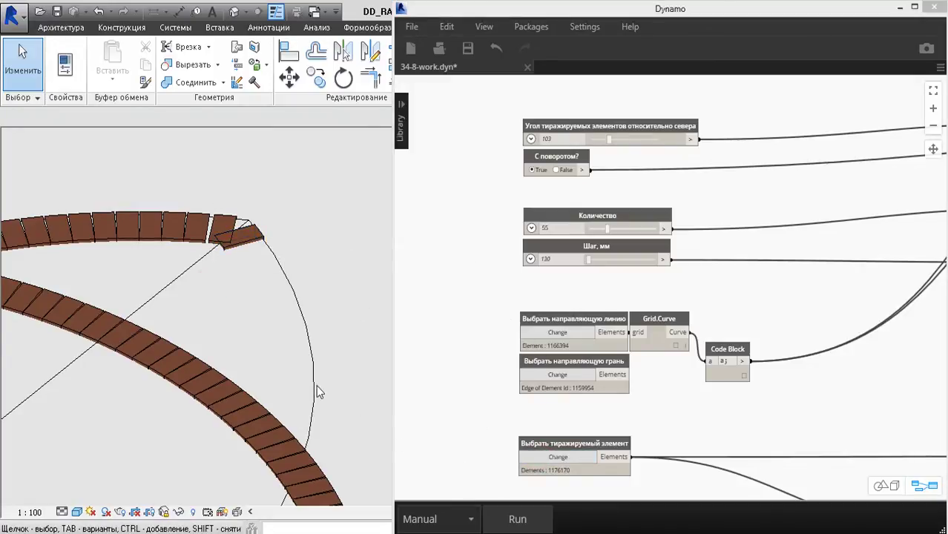
middle_drag(250, 321, 271, 269)
scroll(273, 272, down, 5)
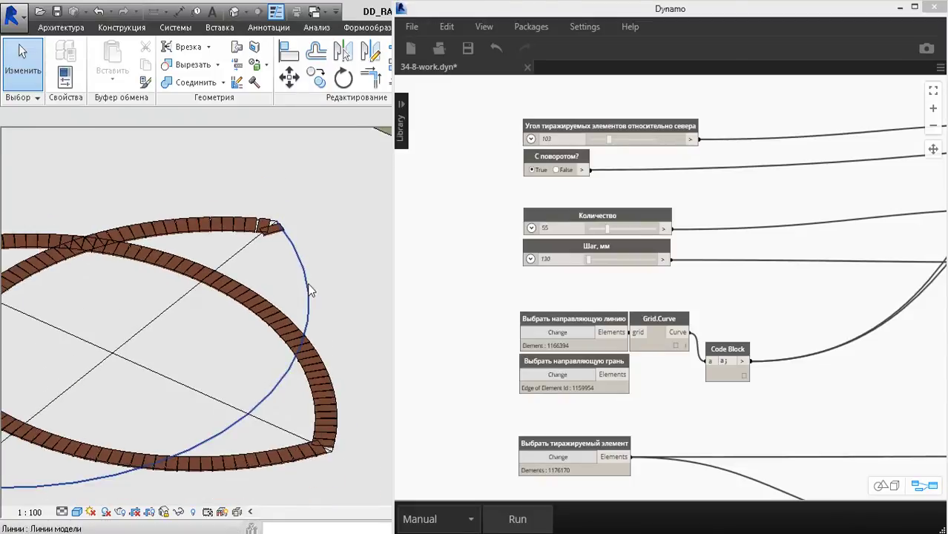
Set the remaining bare arc from the upper-right to the lower-left corner as the guide line and run the graph.
click(549, 332)
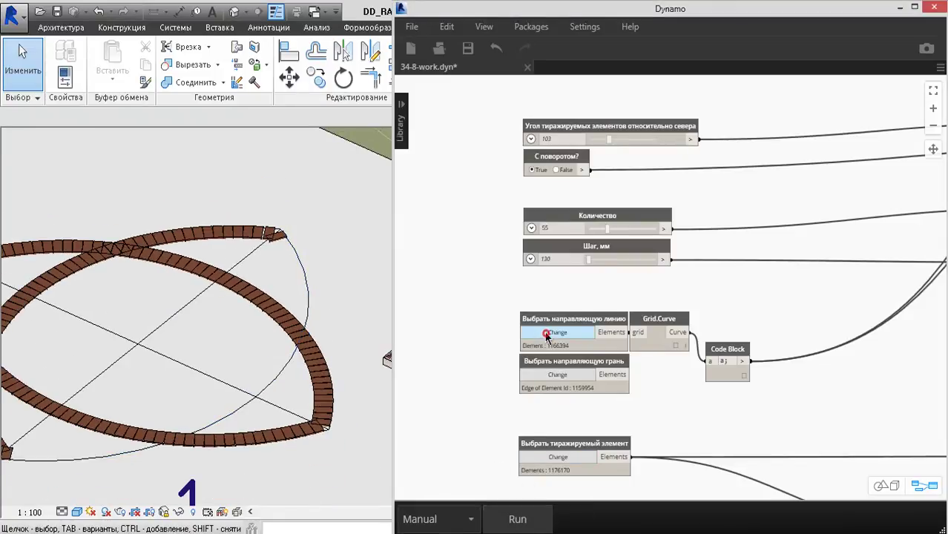
click(310, 304)
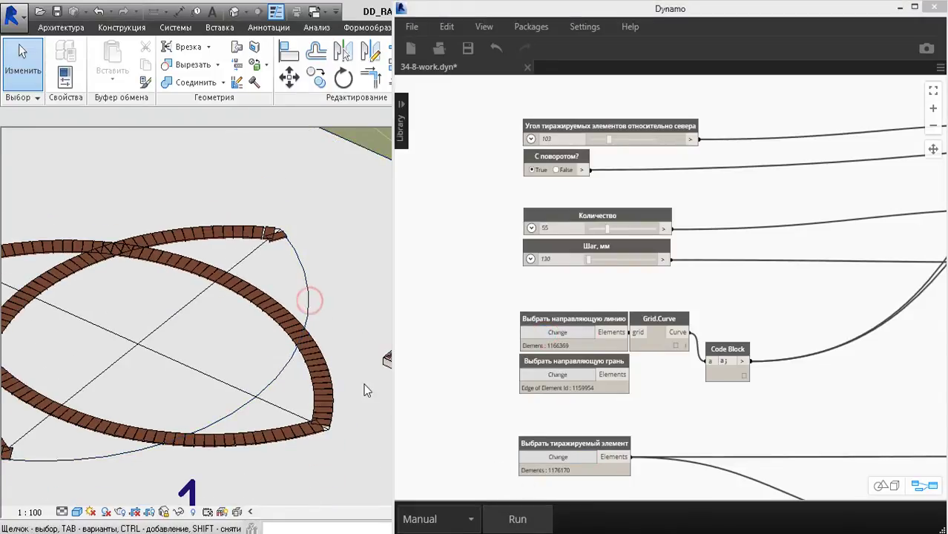
click(518, 519)
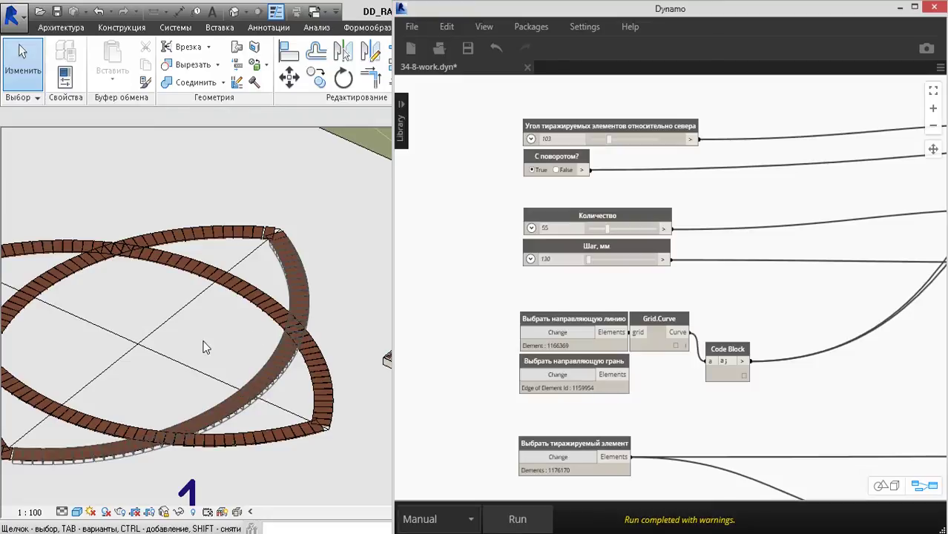
Examine the completed brick pattern of area 1 and the curved path running past area 2.
scroll(206, 347, down, 2)
scroll(213, 309, down, 2)
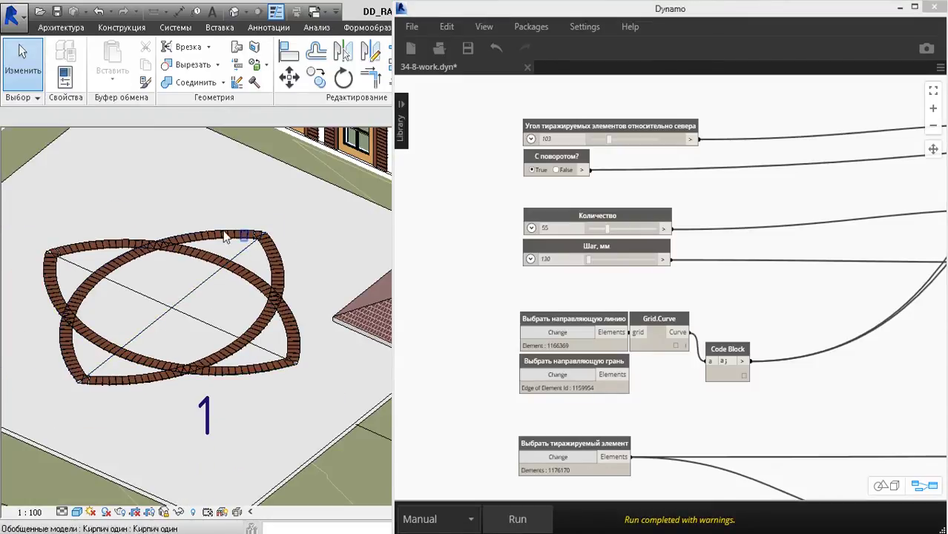
scroll(152, 375, down, 3)
scroll(111, 374, up, 1)
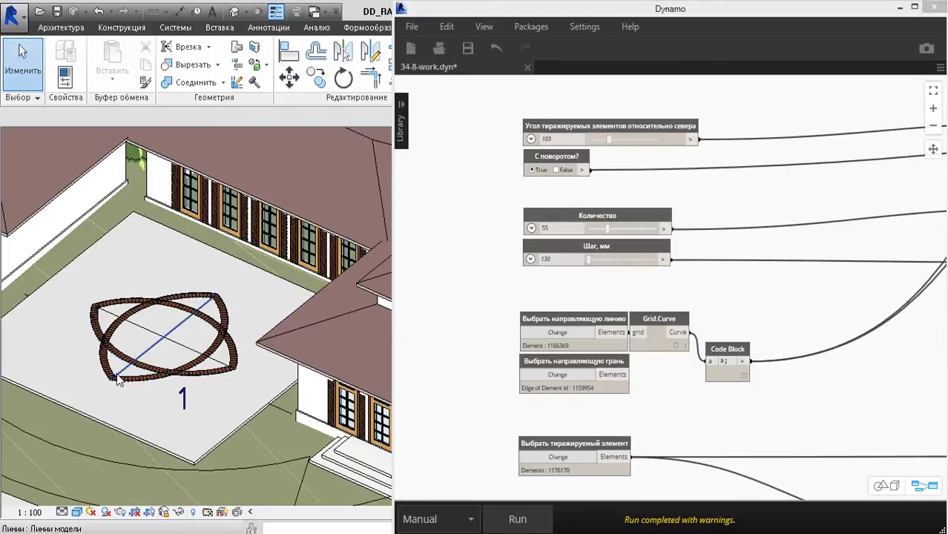
scroll(189, 348, down, 2)
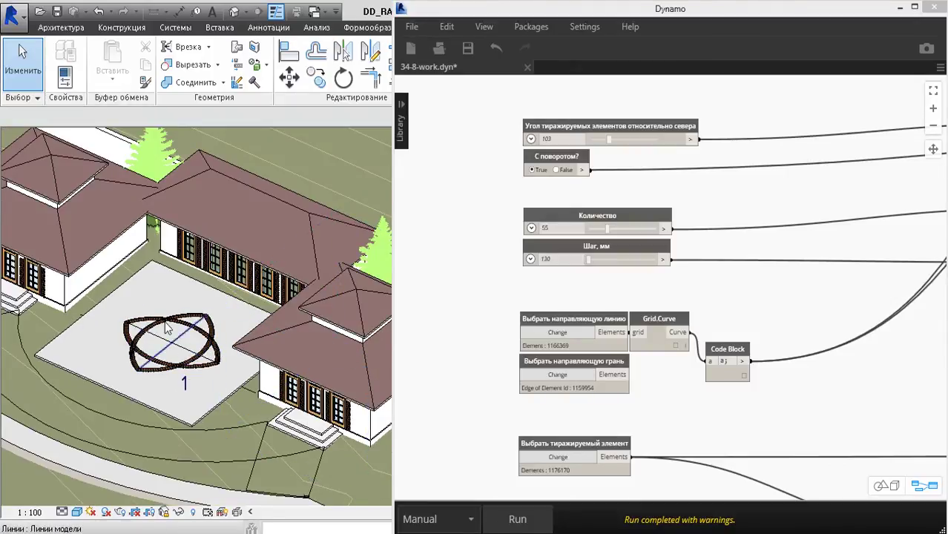
middle_drag(200, 366, 177, 303)
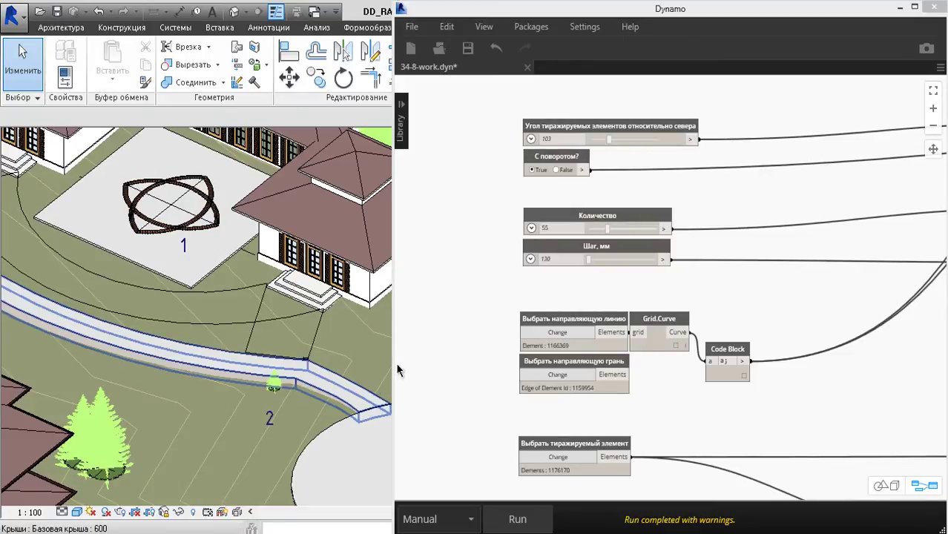
middle_drag(194, 395, 245, 400)
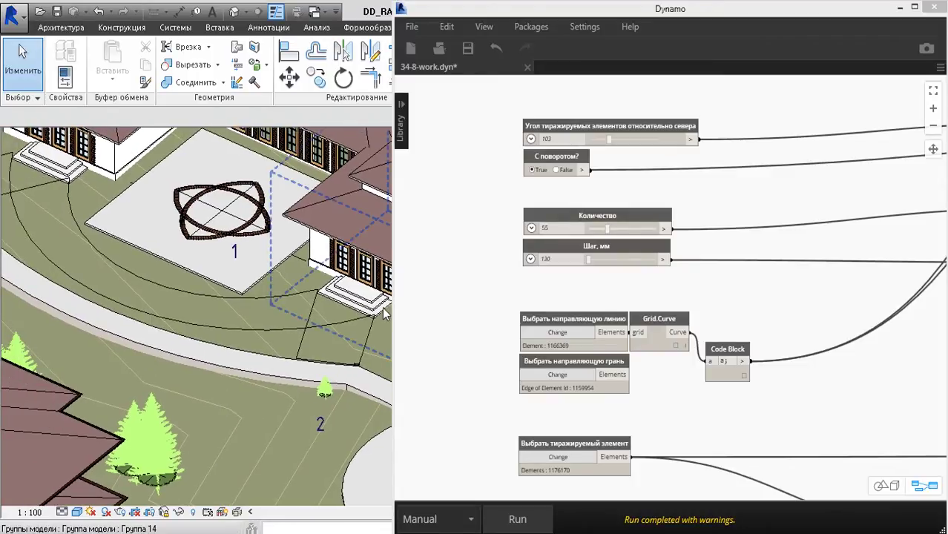
Review the properties of the curved path's roof element.
click(257, 375)
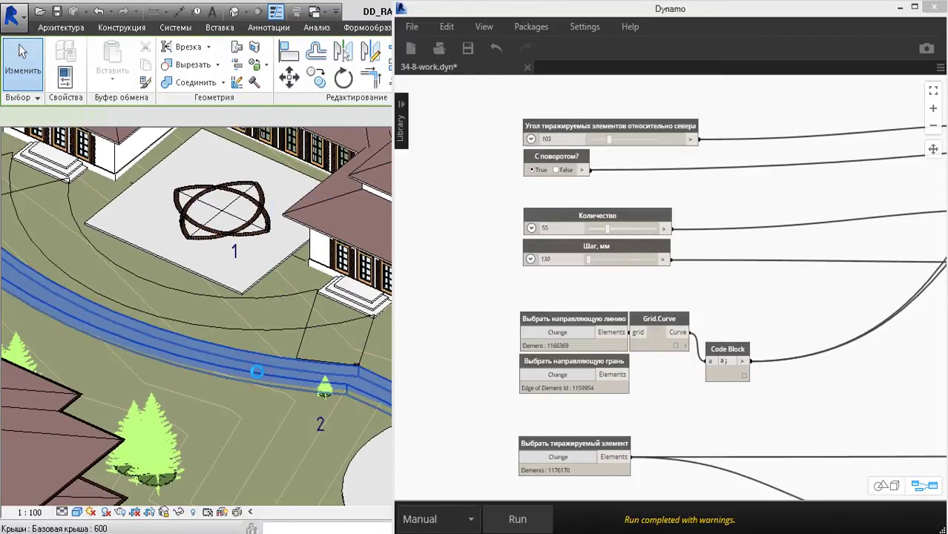
key(ctrl+1)
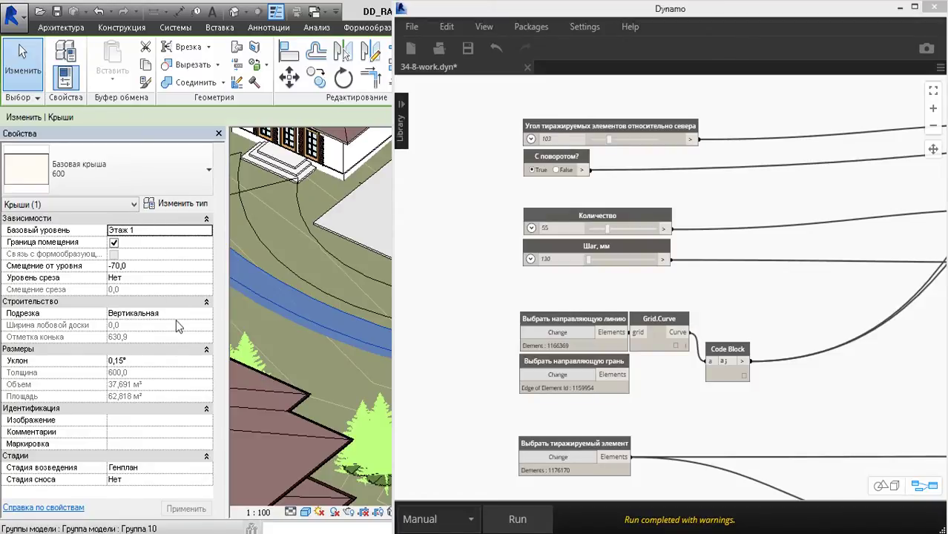
click(219, 134)
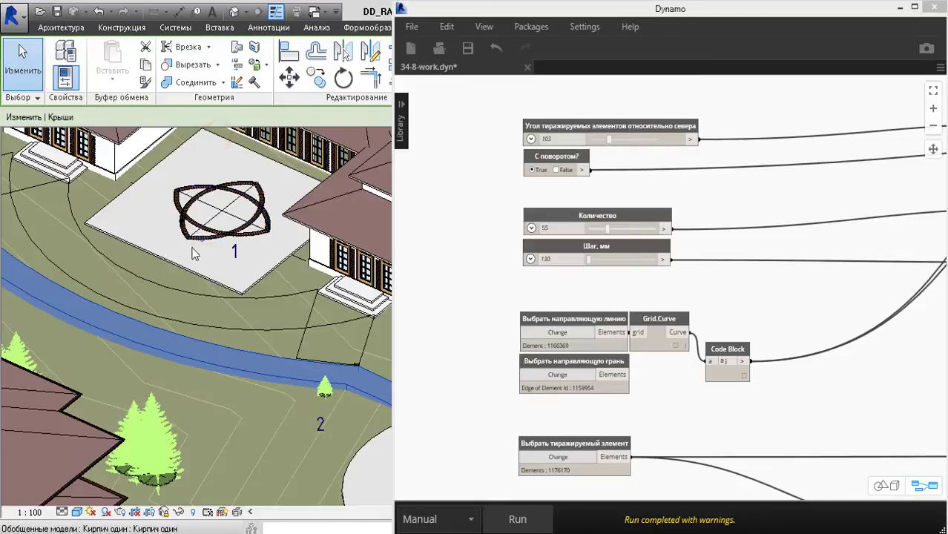
Examine the curved path along its full course to the round plaza, and the small tree in area 2.
scroll(166, 268, down, 2)
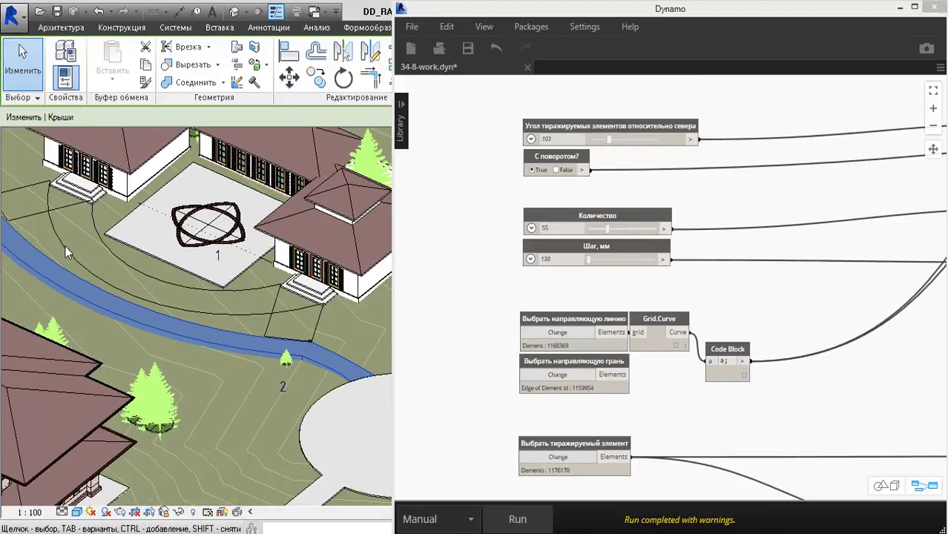
scroll(64, 246, down, 1)
middle_drag(59, 234, 102, 258)
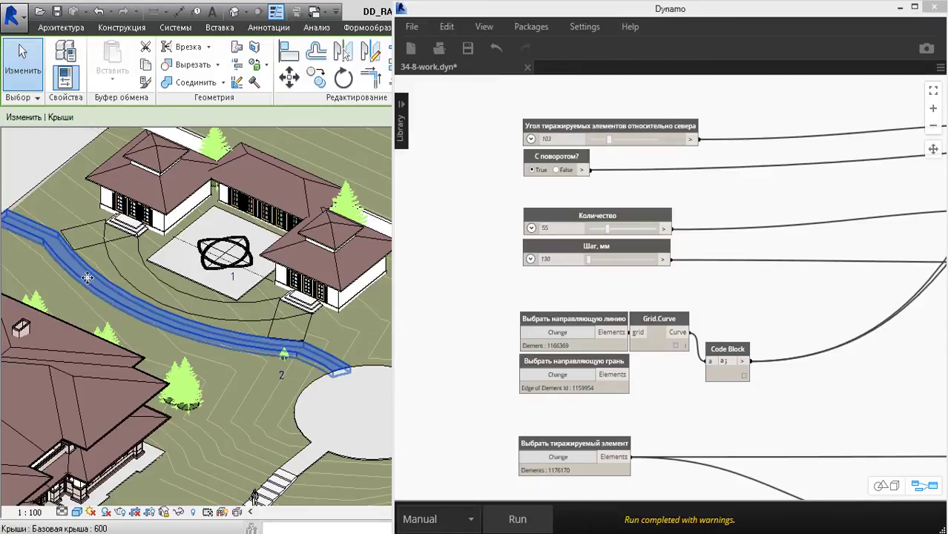
click(344, 402)
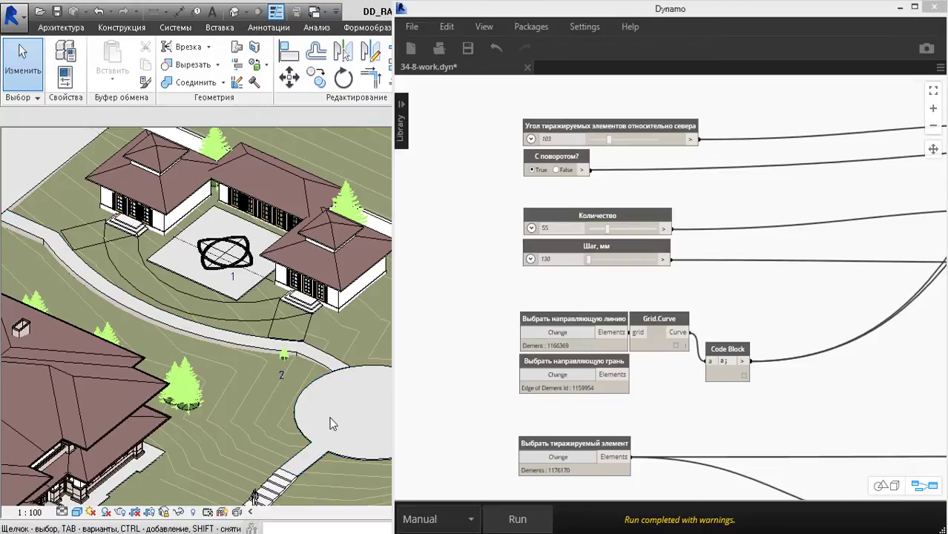
middle_drag(310, 425, 264, 415)
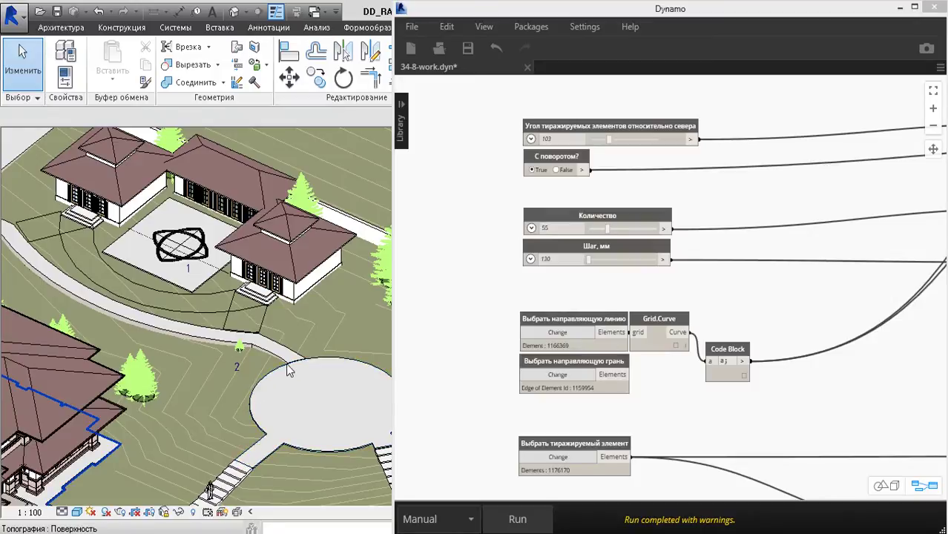
scroll(251, 350, up, 5)
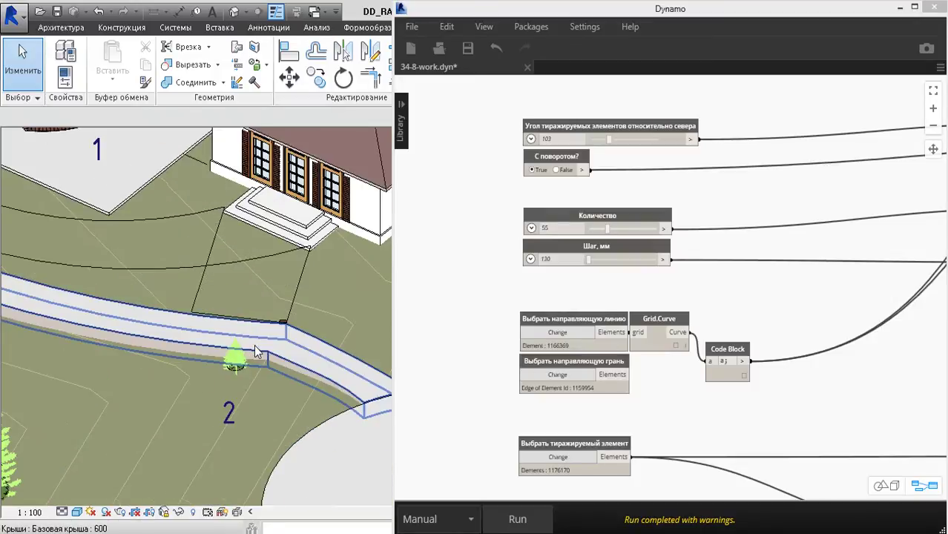
scroll(152, 326, down, 3)
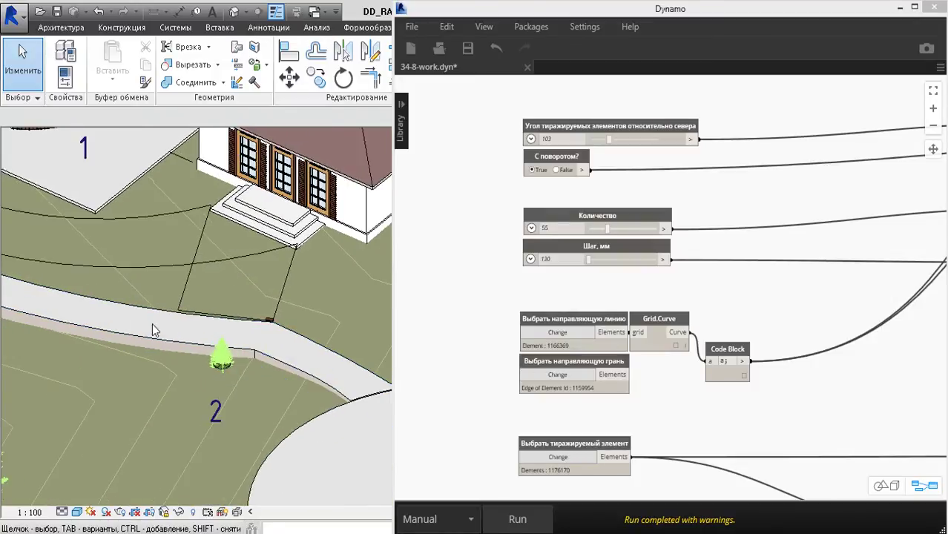
middle_drag(152, 339, 189, 352)
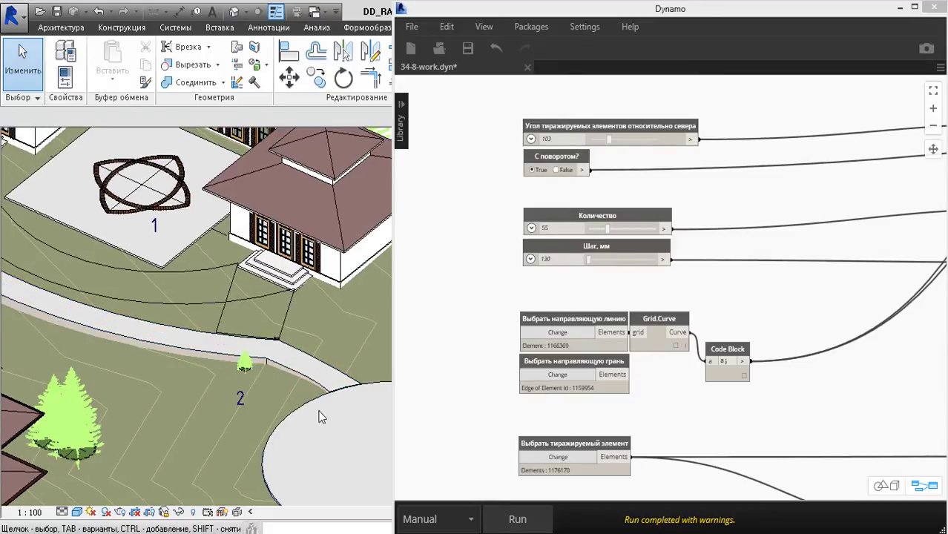
shift+middle_drag(229, 380, 403, 408)
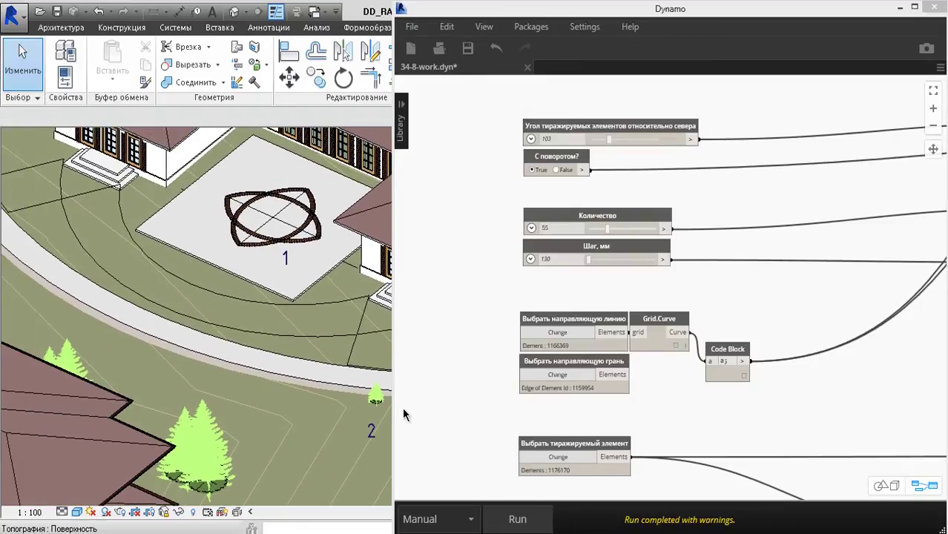
shift+middle_drag(277, 401, 411, 383)
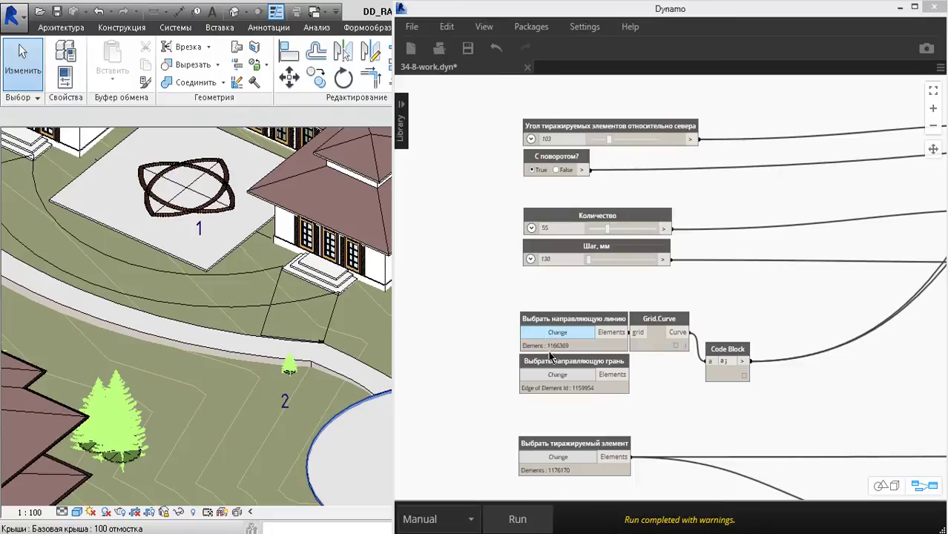
Set the curved path's outer edge beside area 2 as the guide edge and connect that node to the Code Block input.
click(557, 375)
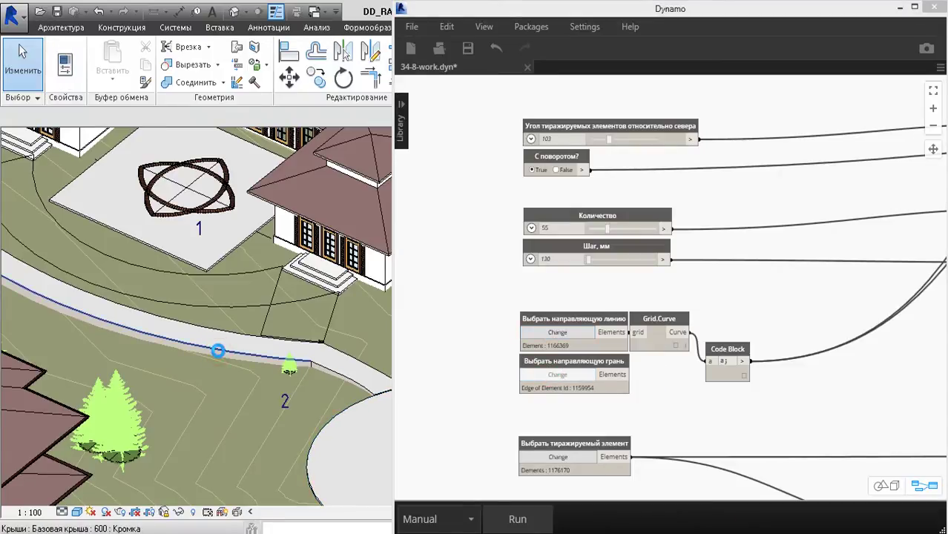
click(218, 351)
click(627, 375)
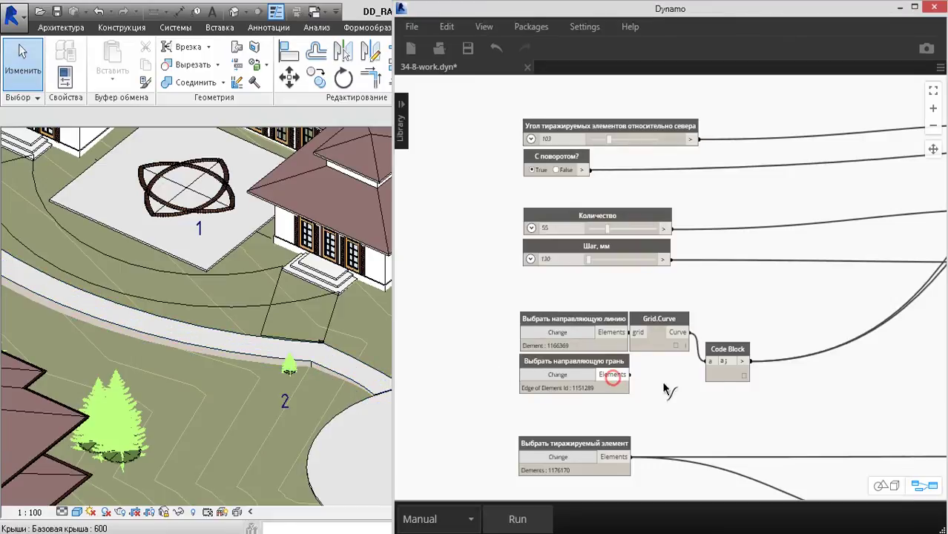
click(709, 362)
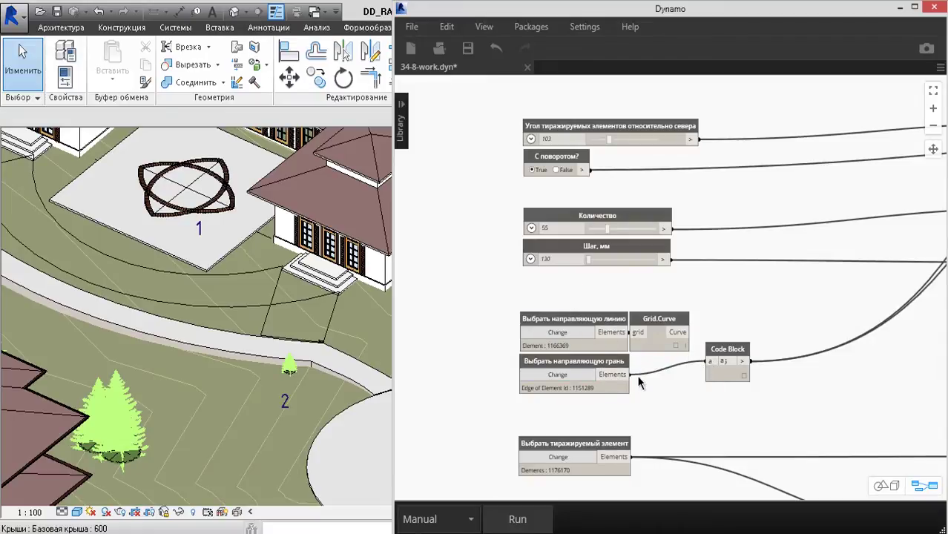
Pick area 2's small tree as the element to replicate, with a step of 1500 mm and a quantity of 15.
click(542, 461)
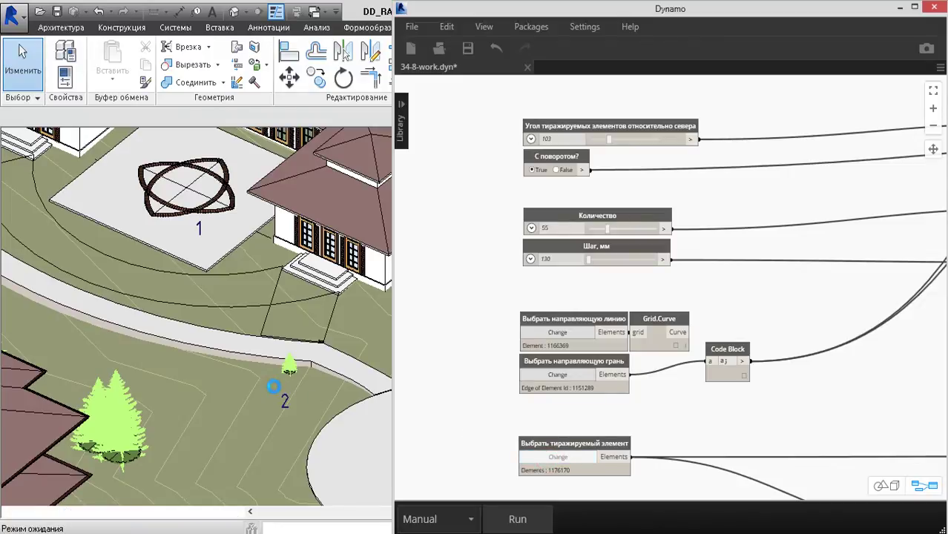
click(288, 368)
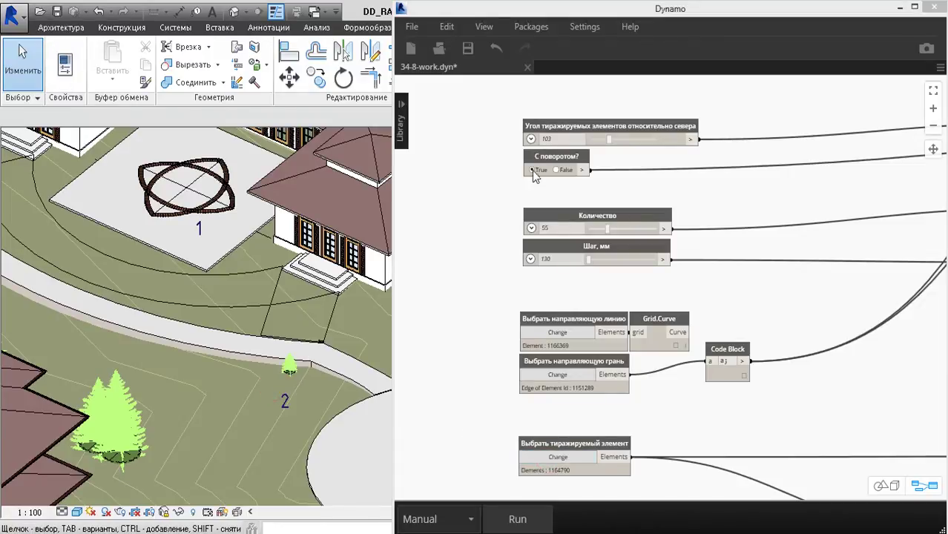
click(561, 258)
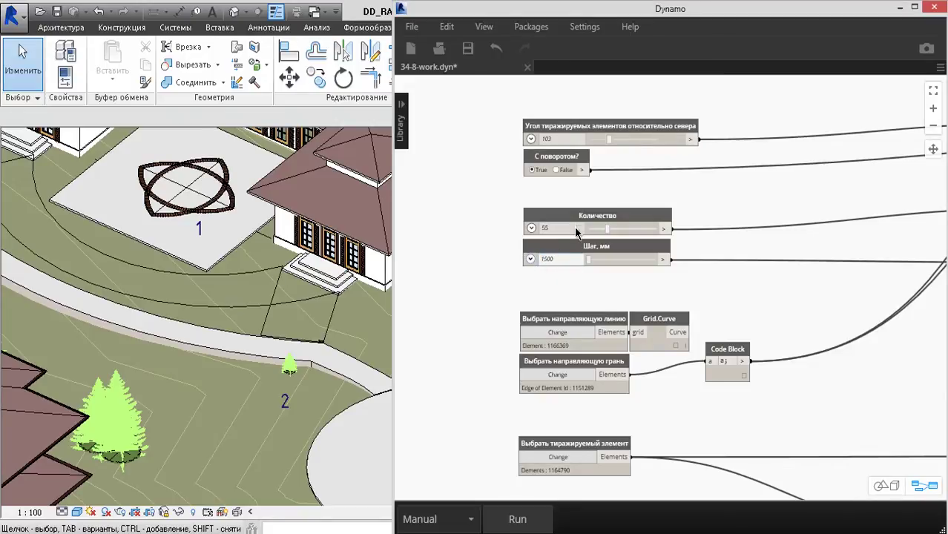
click(565, 229)
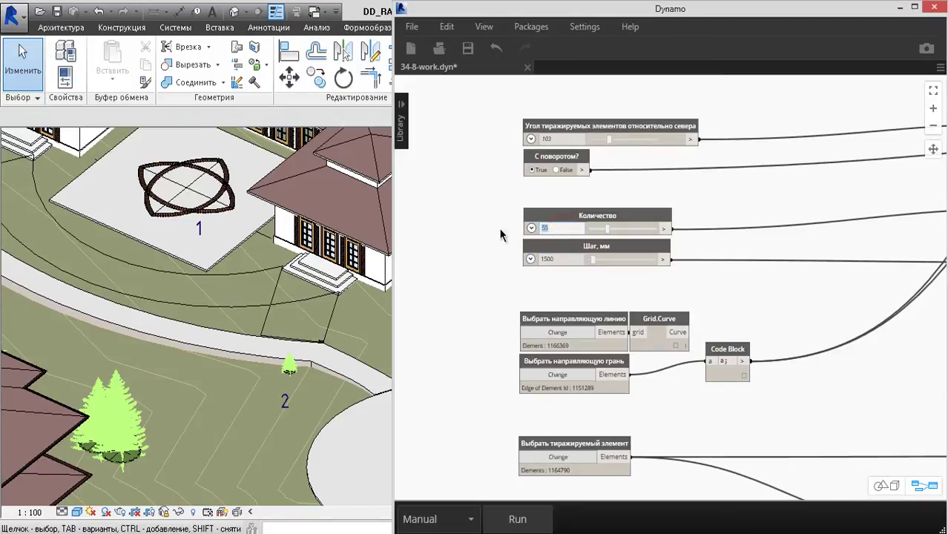
text(15)
Set the rotation option to False and the replicated elements' angle relative to north to 90.
click(556, 169)
click(562, 139)
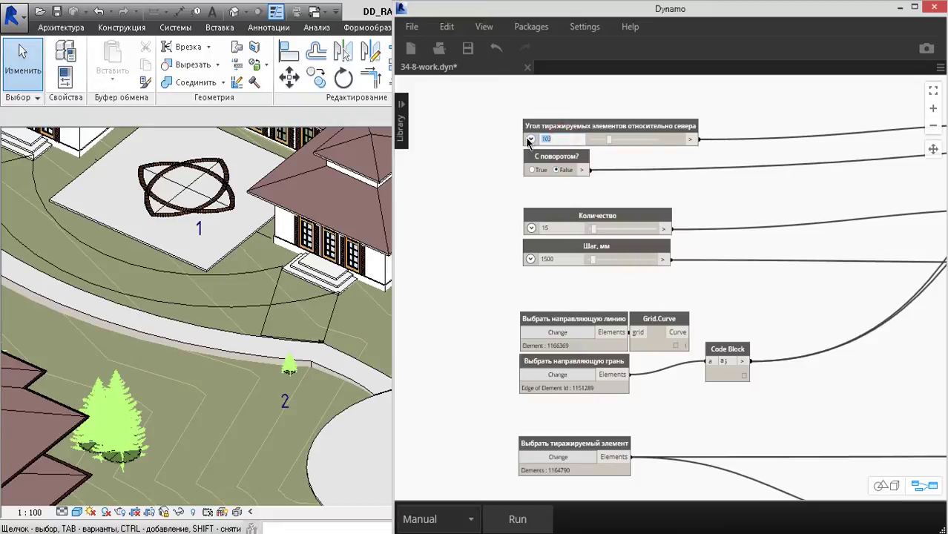
click(497, 193)
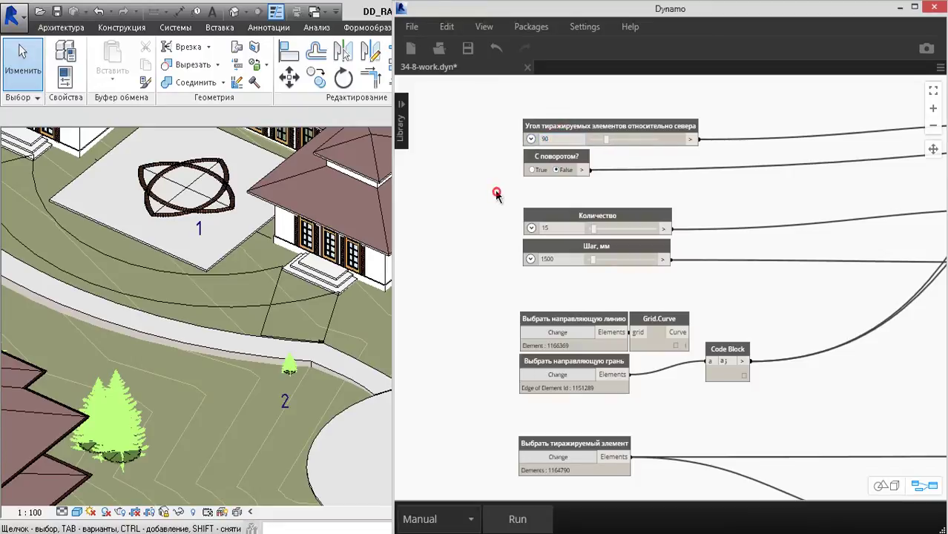
Run the graph to lay the tree row along the path's edge, and undo the placement after inspecting it.
click(517, 519)
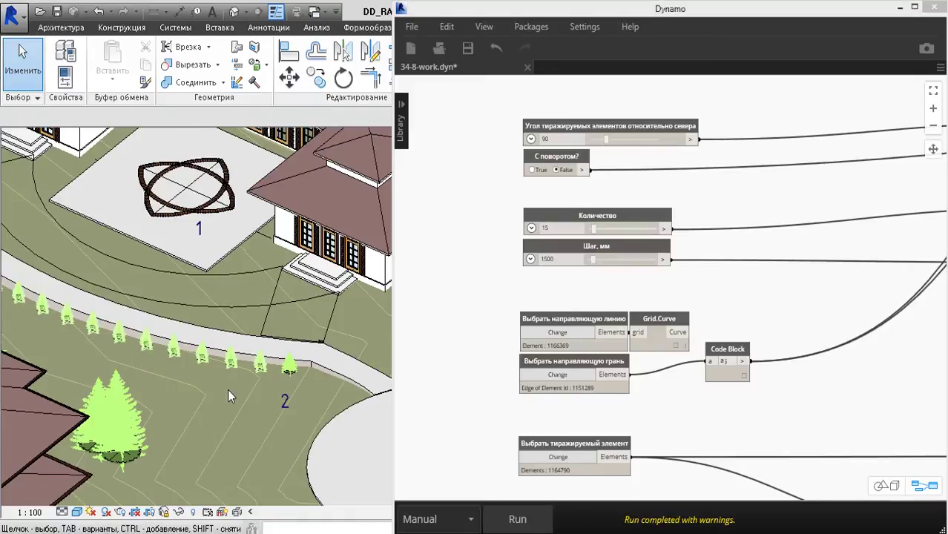
scroll(260, 379, up, 4)
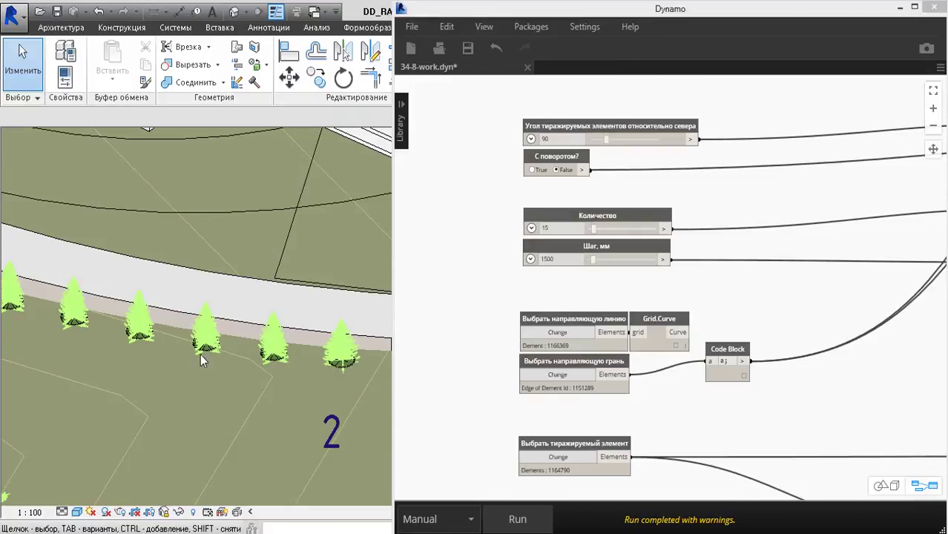
middle_drag(200, 354, 124, 346)
scroll(132, 327, down, 3)
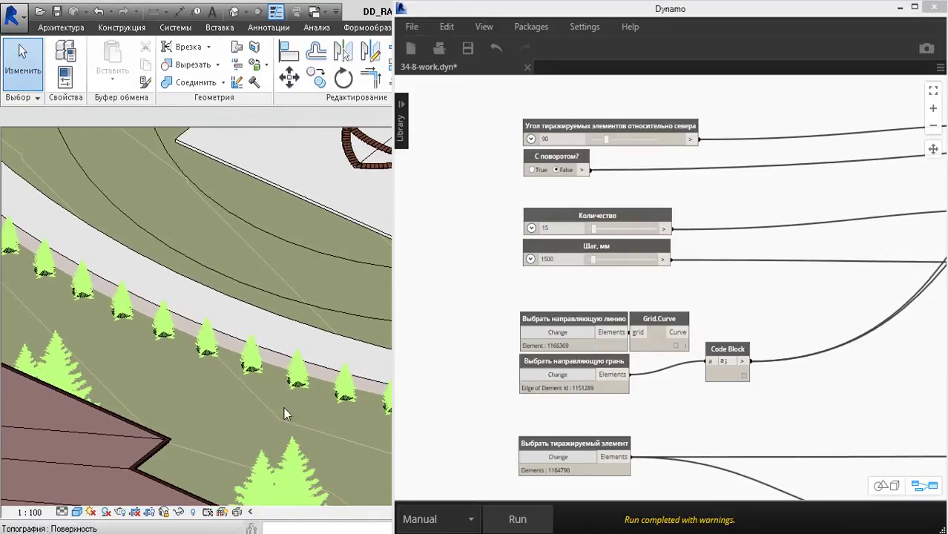
shift+middle_drag(203, 387, 176, 369)
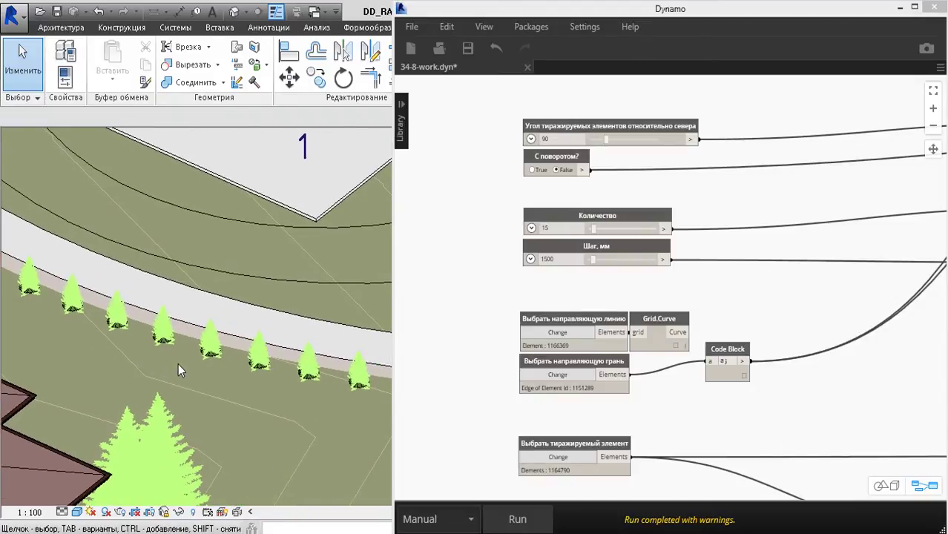
scroll(178, 364, down, 5)
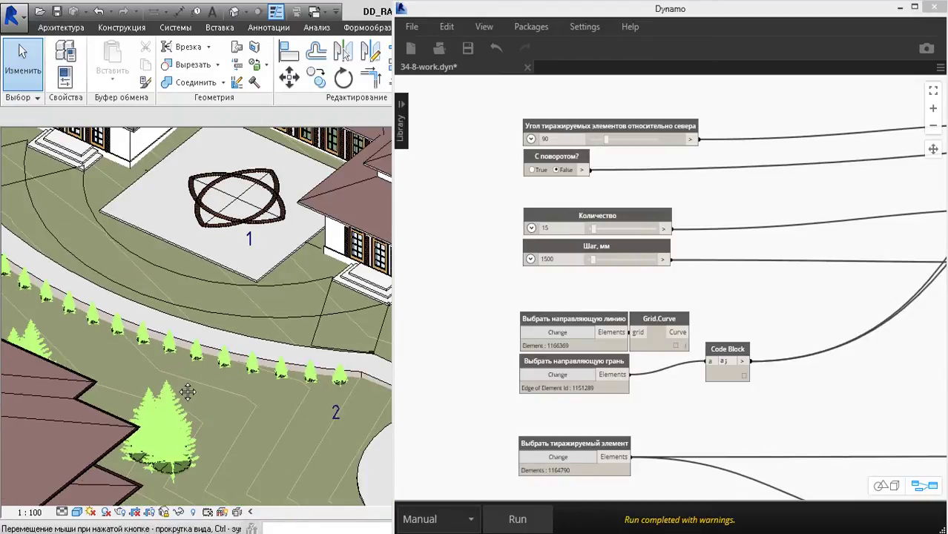
middle_drag(218, 386, 187, 379)
scroll(187, 379, down, 3)
key(ctrl+z)
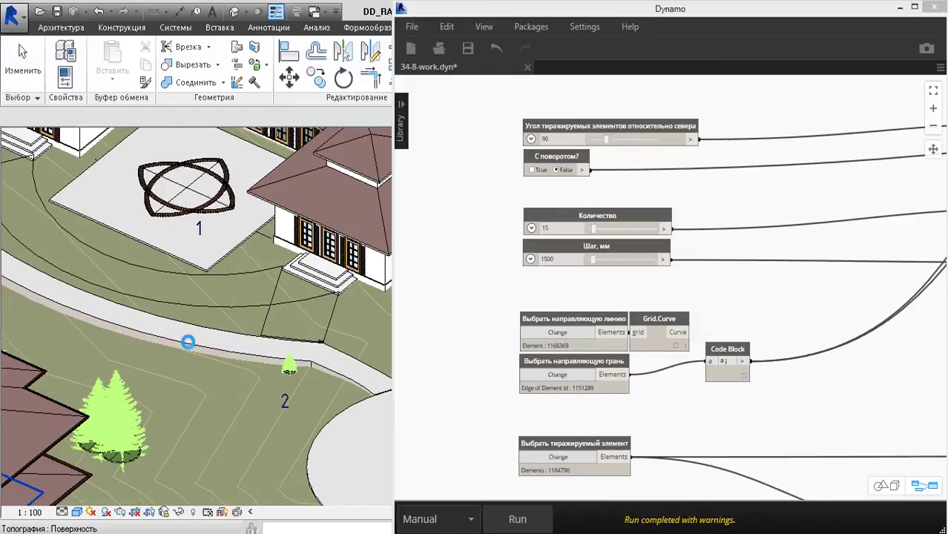
Set the slope of the curved path beside area 2 to 30° and inspect the tilted path in the 3D view.
click(189, 342)
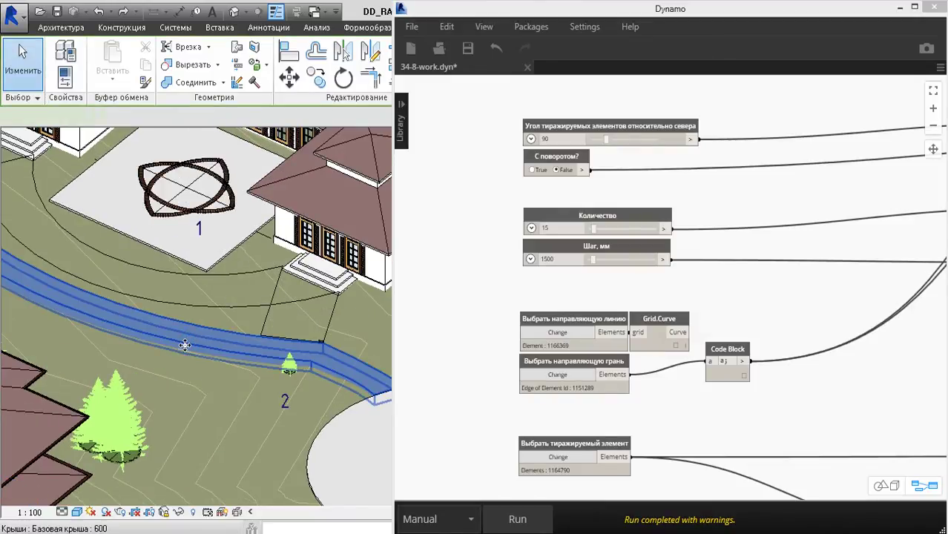
key(ctrl+1)
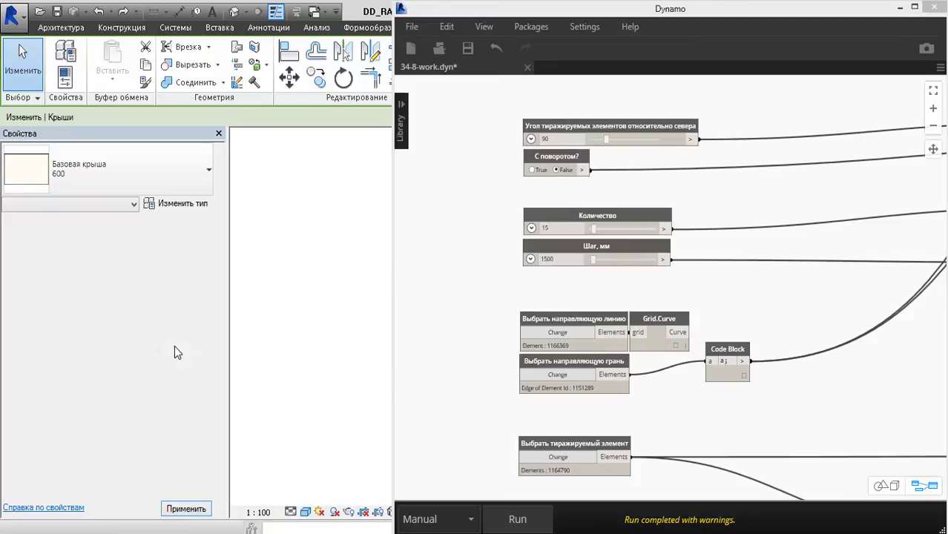
click(145, 361)
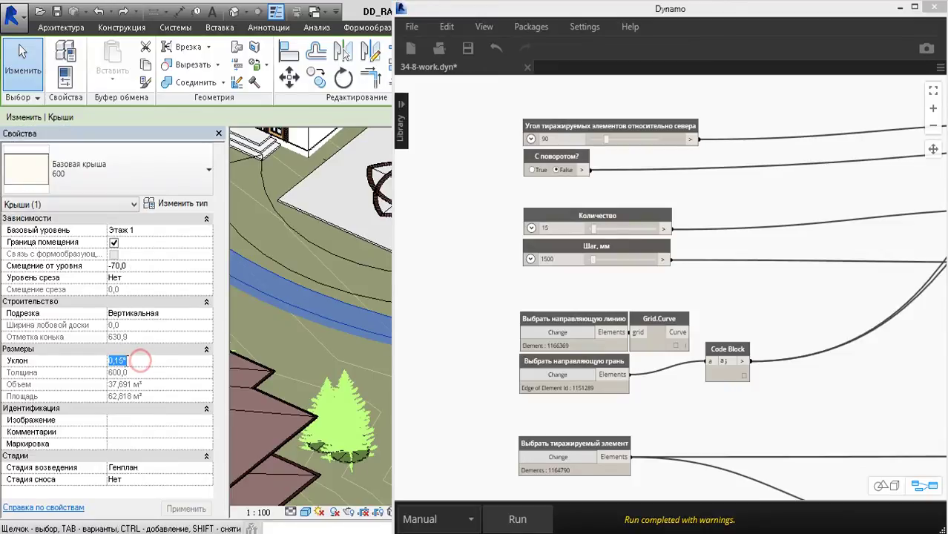
double_click(118, 361)
drag(126, 361, 108, 361)
text(30)
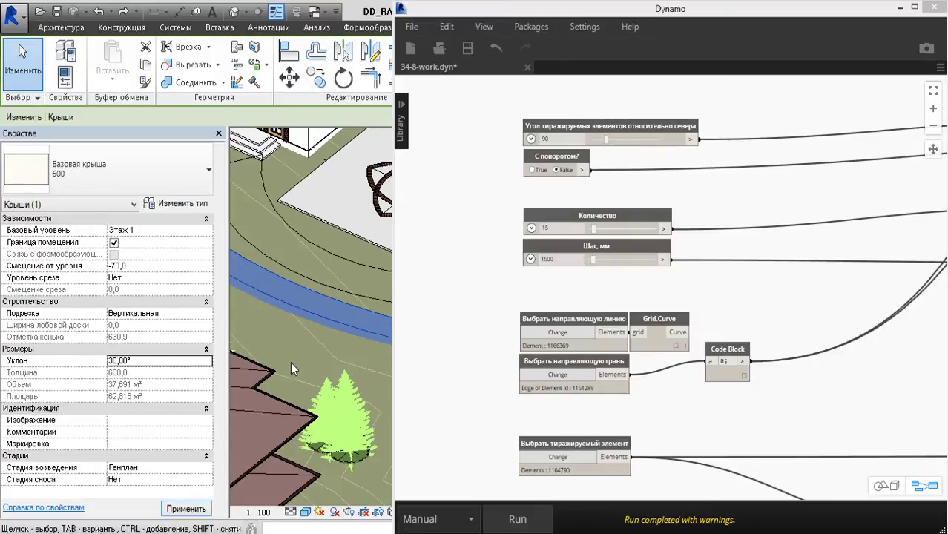
click(219, 134)
scroll(137, 282, down, 3)
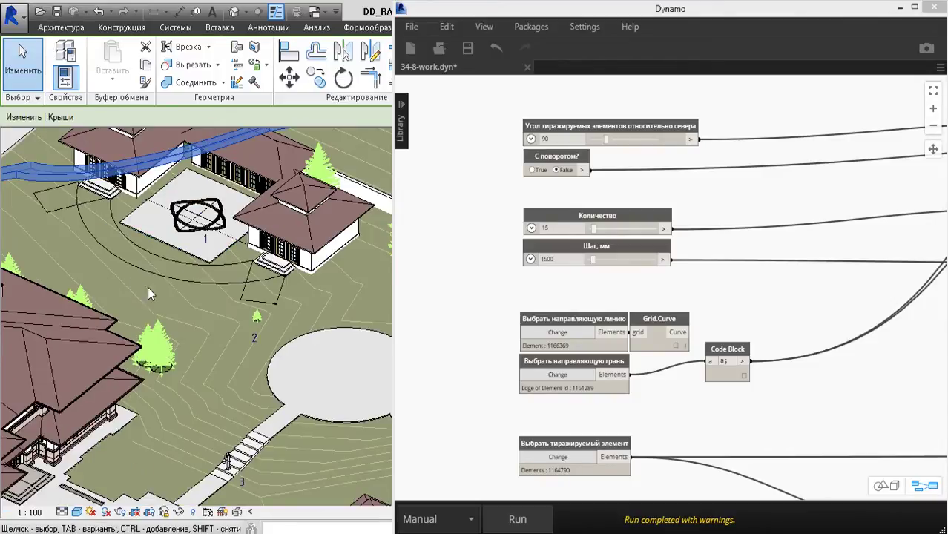
shift+middle_drag(234, 338, 241, 331)
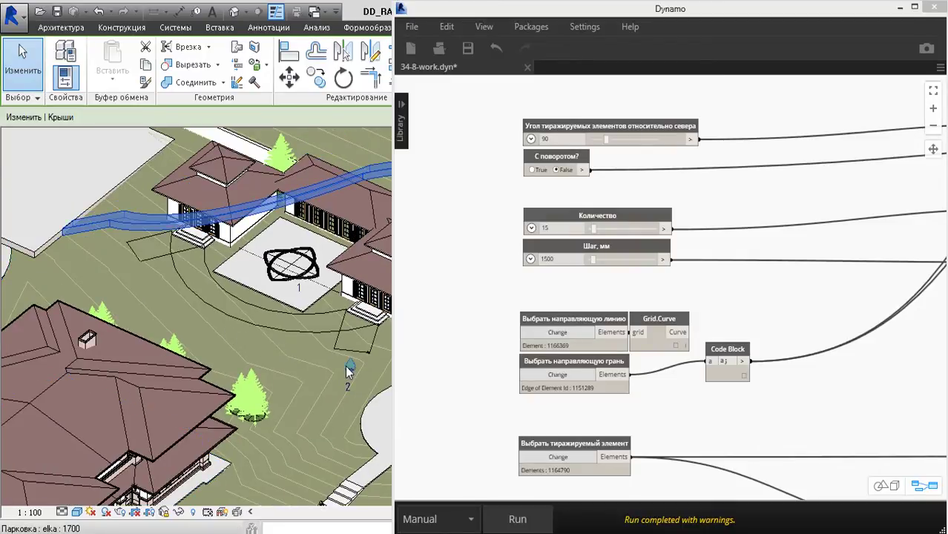
middle_drag(337, 338, 220, 338)
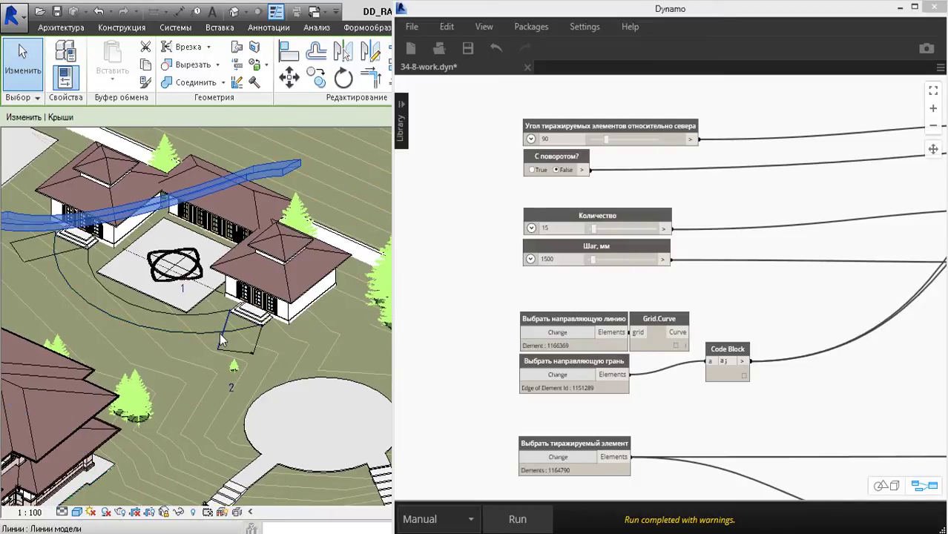
key(Escape)
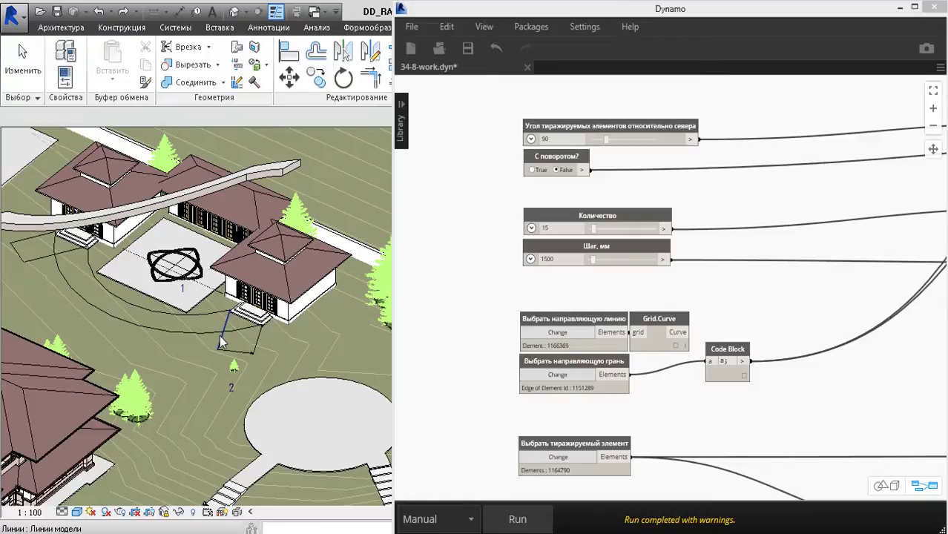
Reverse the curved path's tilt by setting its slope to -30°.
key(ctrl+1)
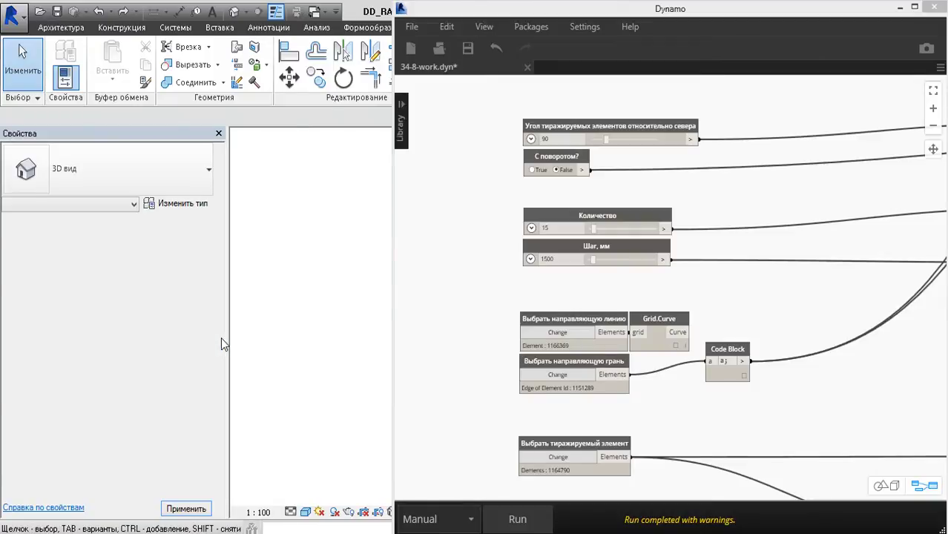
middle_drag(281, 334, 277, 318)
scroll(277, 323, down, 3)
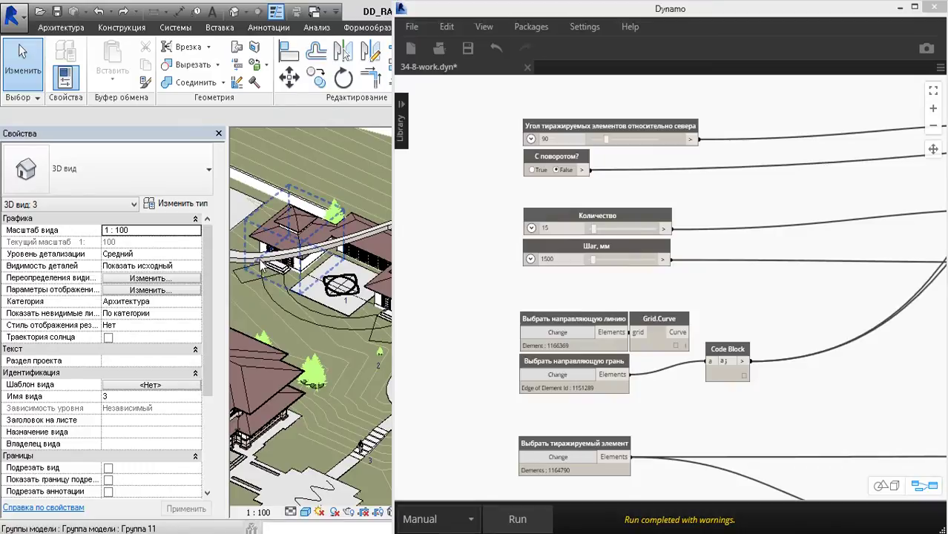
click(243, 256)
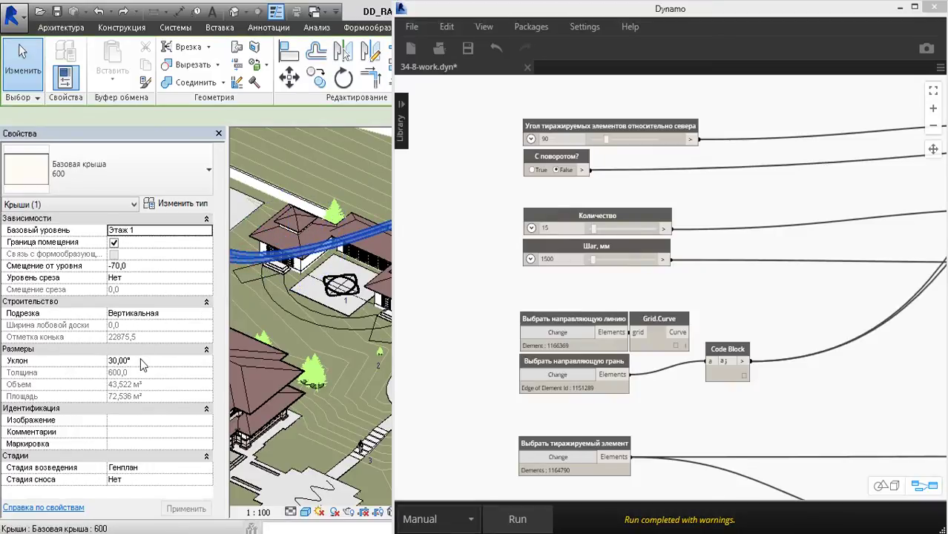
click(141, 361)
key(Home)
text(-)
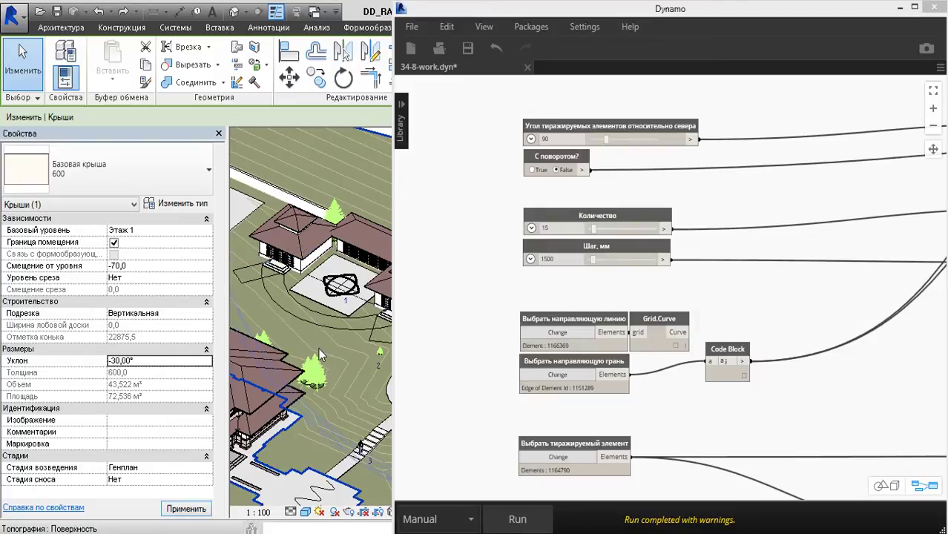
middle_drag(319, 348, 285, 343)
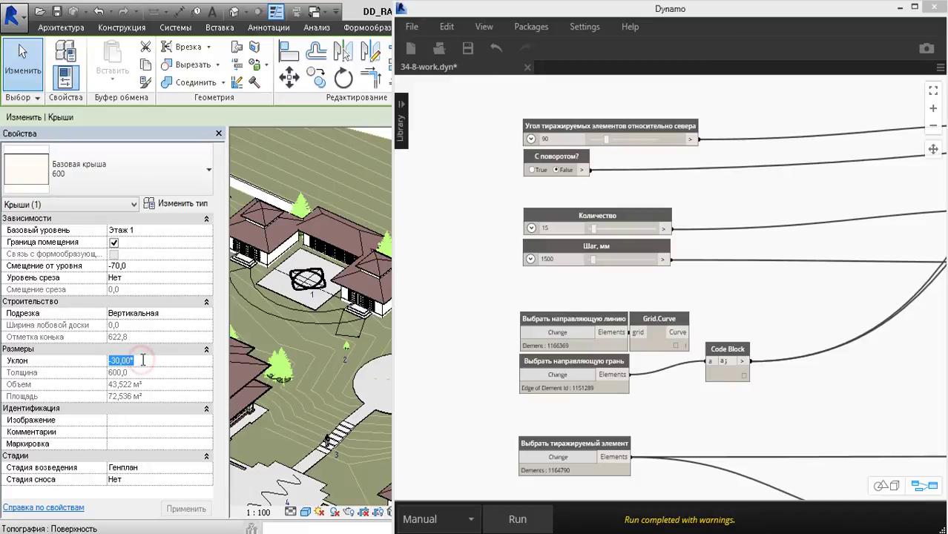
Reduce the curved path's downward tilt by setting its slope to -10°.
key(BackSpace)
text(-10)
key(Return)
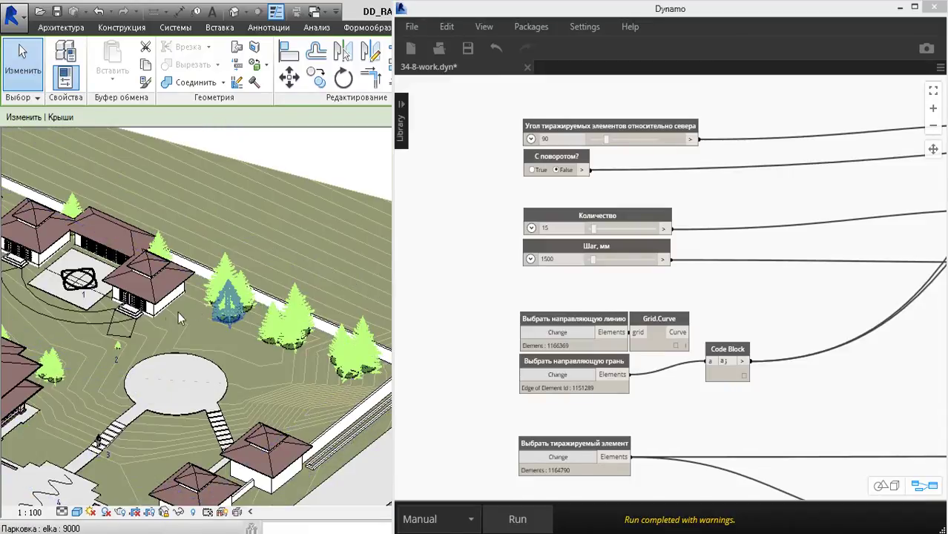
Select the visible end of the sunken curved path and set its offset from level to 500.
middle_drag(252, 346, 381, 348)
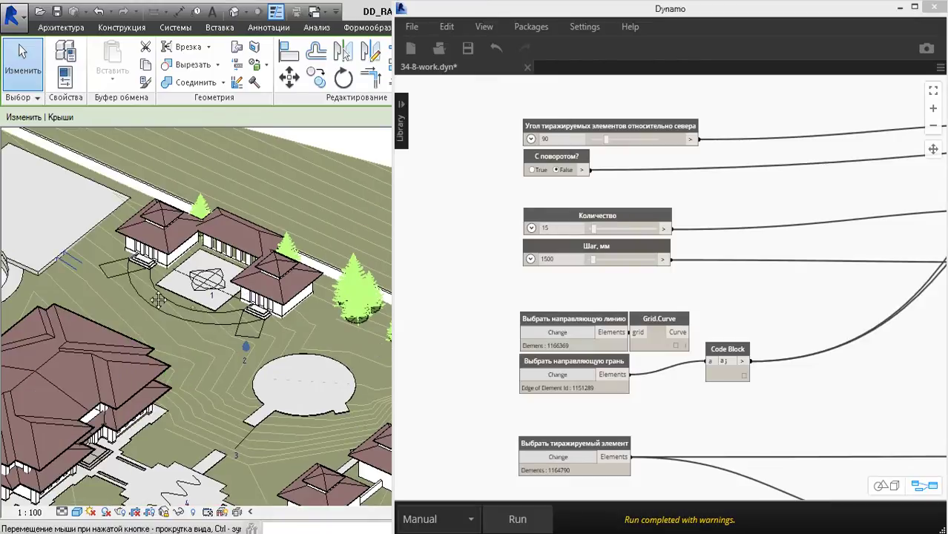
click(71, 269)
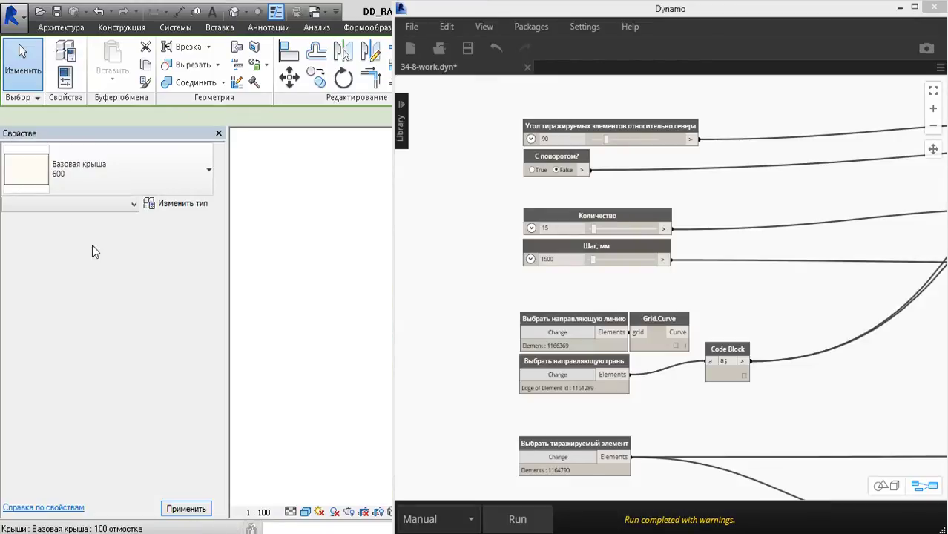
double_click(139, 266)
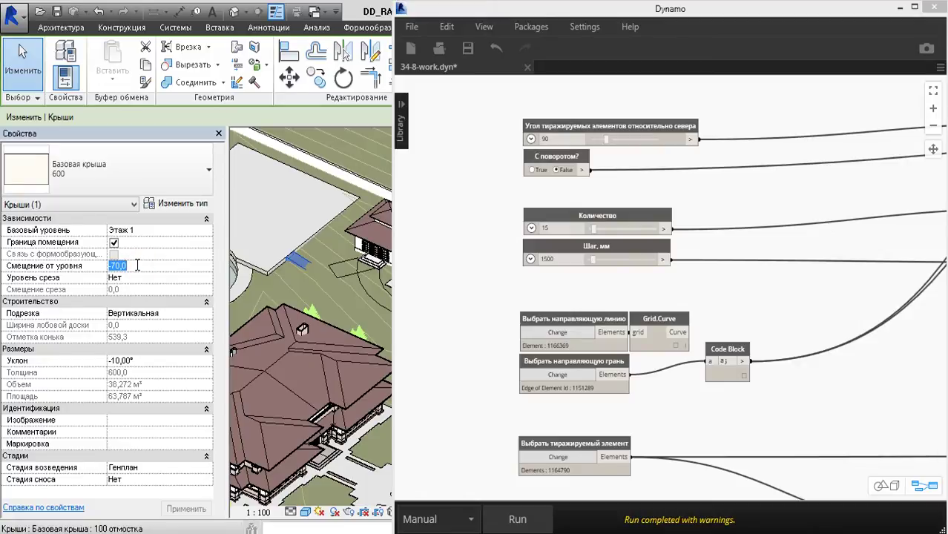
text(500)
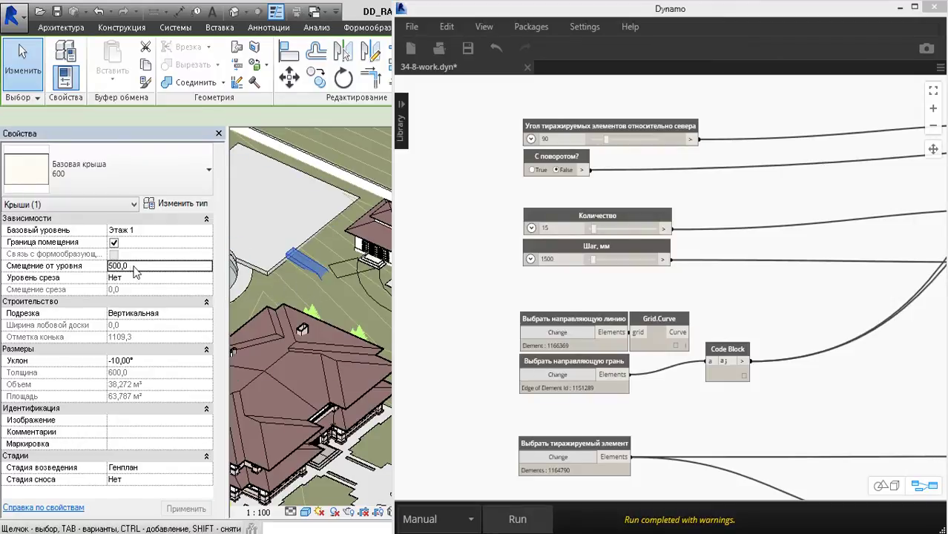
Raise the curved path above the terrain by setting its offset from level to 4000, and deselect it.
click(143, 267)
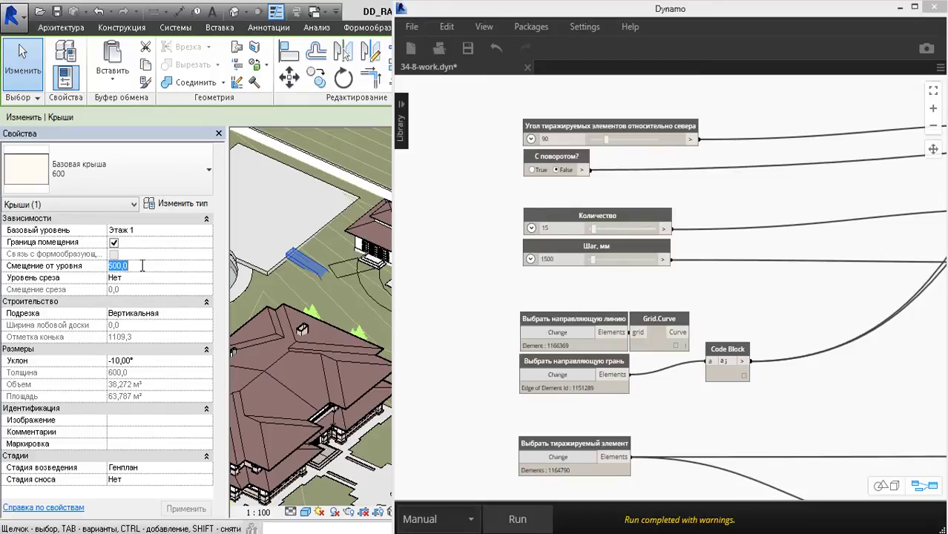
text(4000,0)
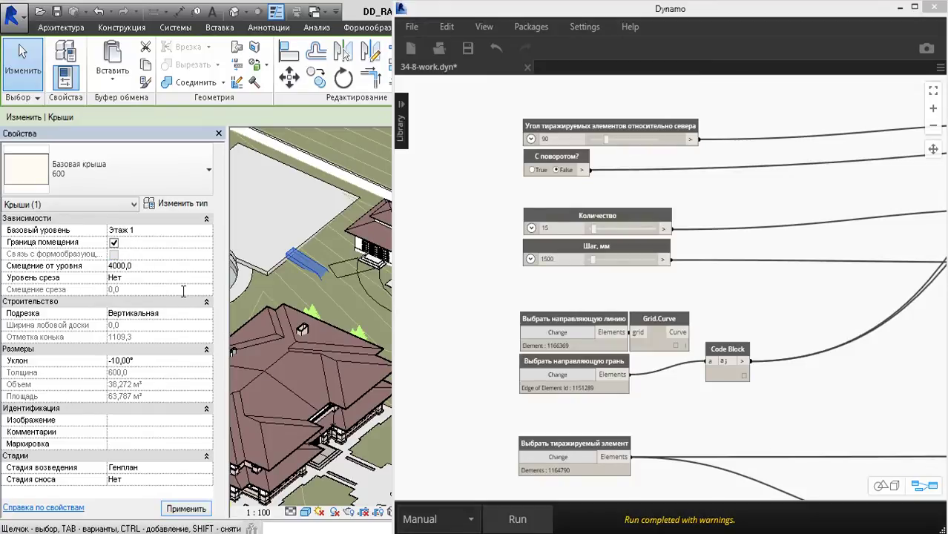
click(219, 134)
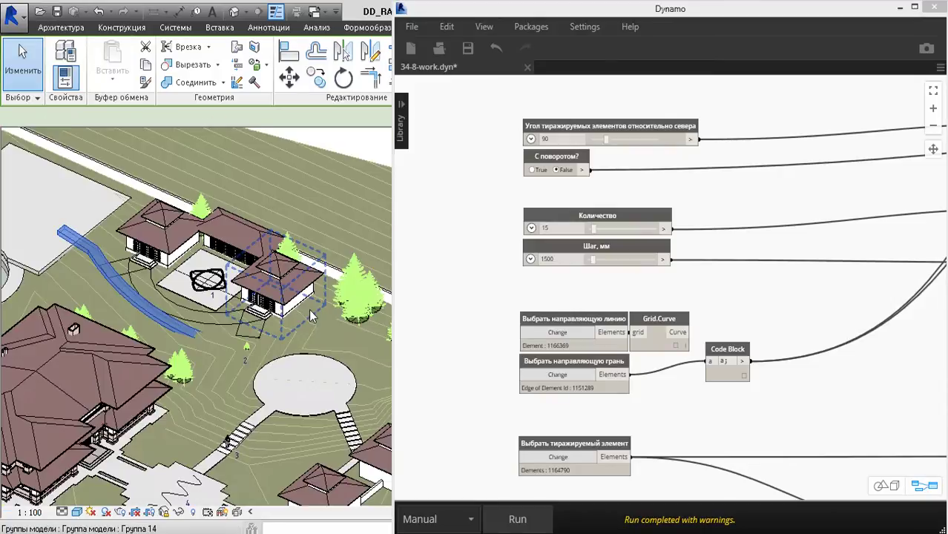
middle_drag(305, 323, 291, 323)
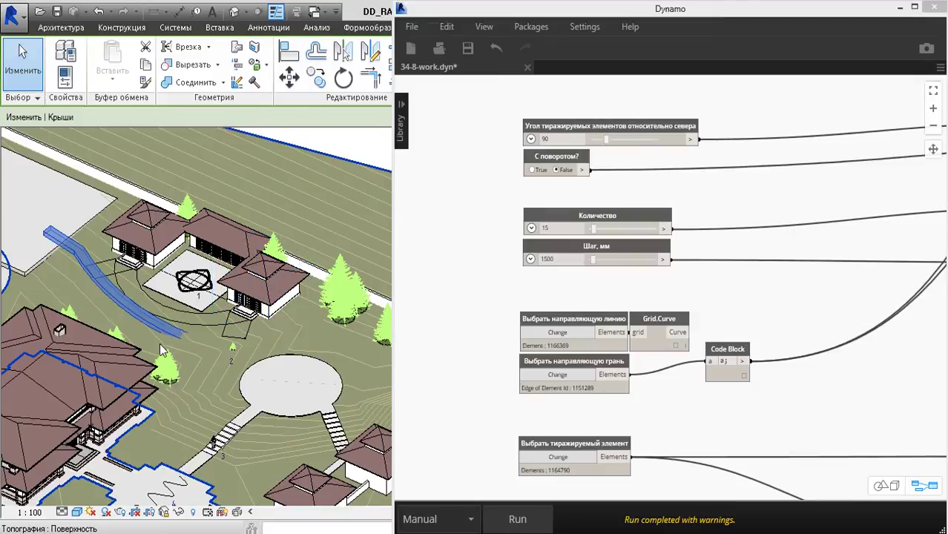
scroll(161, 349, up, 1)
key(Escape)
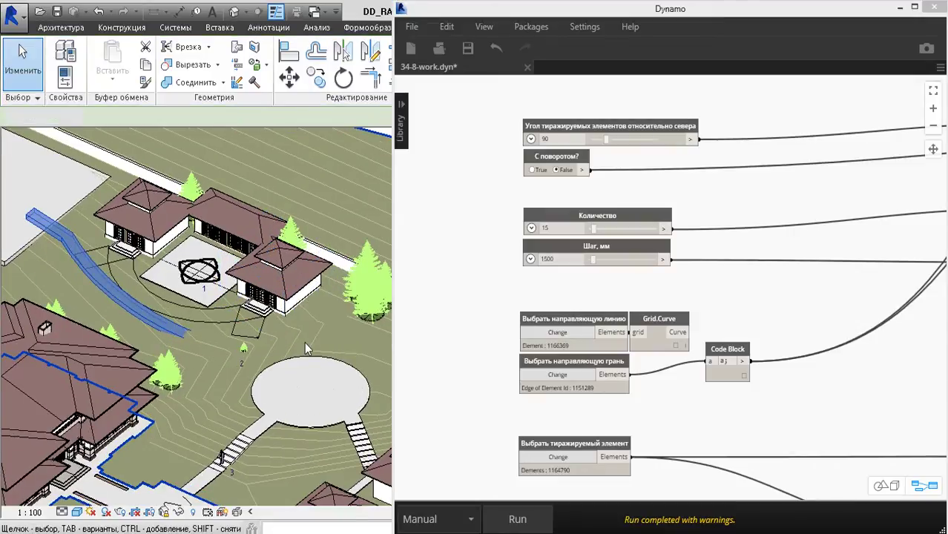
Run the graph to lay the trees along the raised path's edge, inspect them, and undo the placement.
click(517, 520)
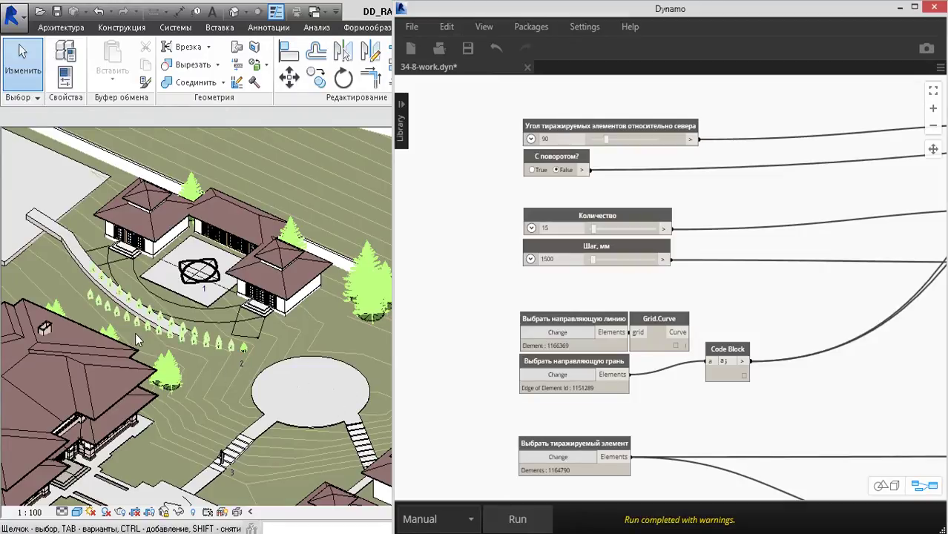
scroll(129, 318, up, 3)
scroll(128, 316, down, 2)
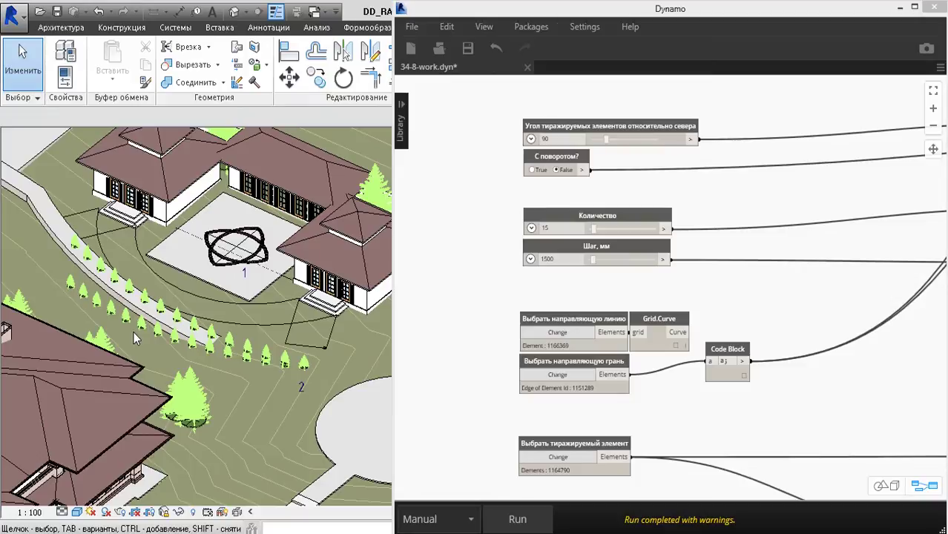
scroll(133, 331, down, 3)
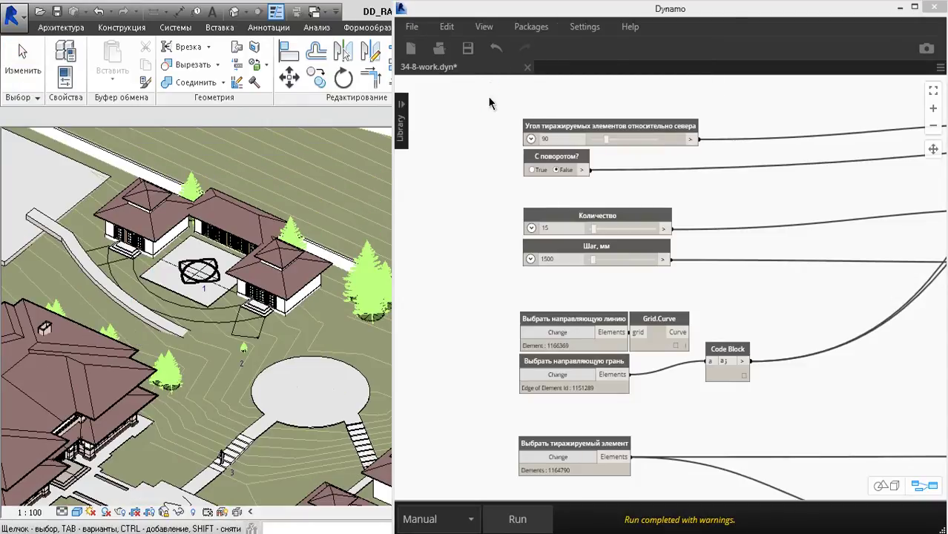
Save and close the Dynamo graph, and reopen 34-8-work from the recent files.
click(470, 52)
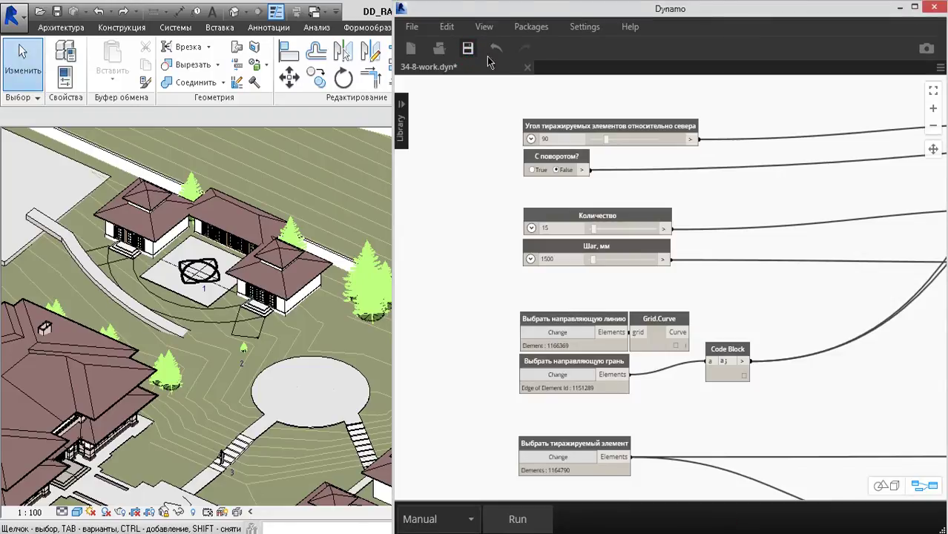
click(527, 67)
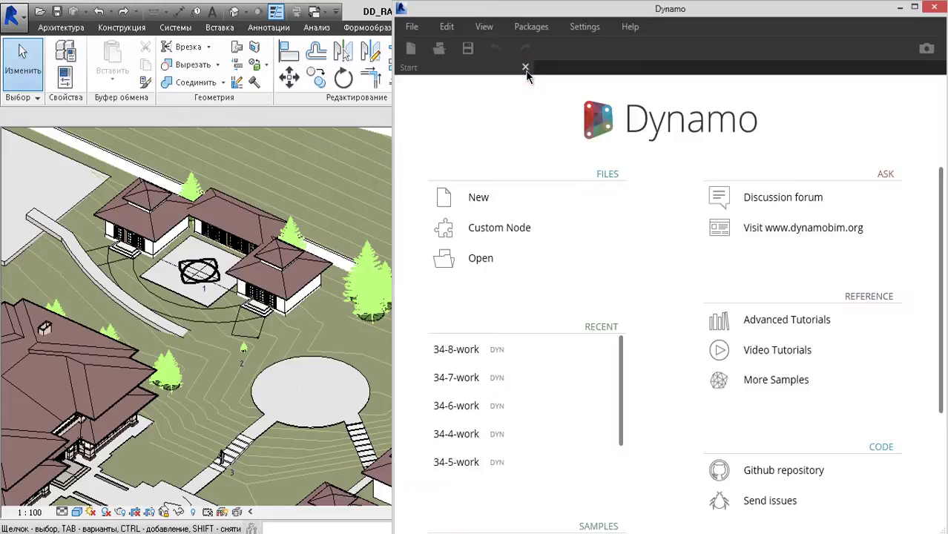
click(457, 353)
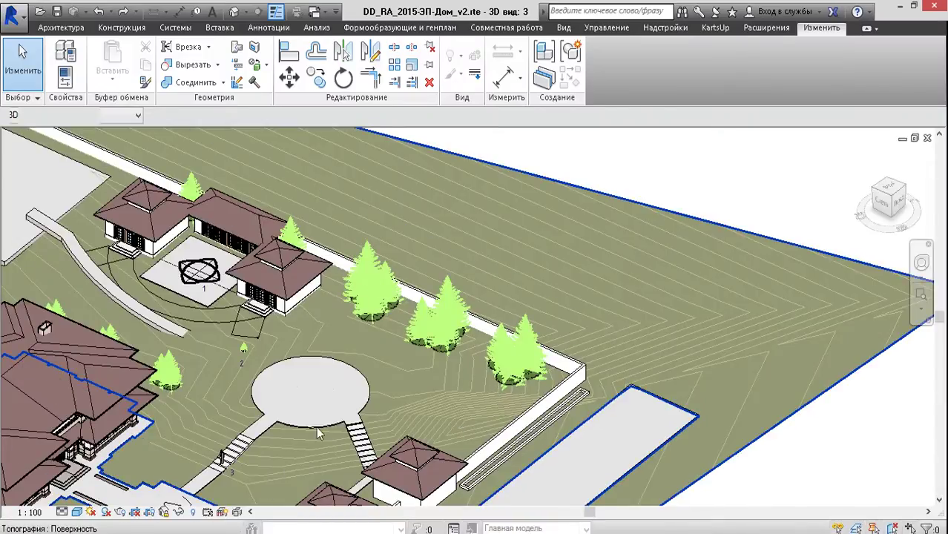
click(102, 491)
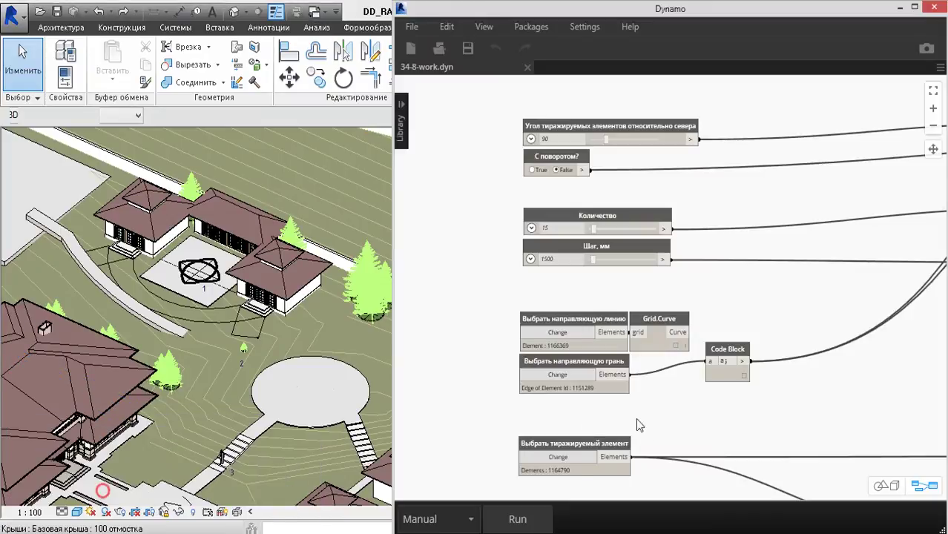
Run the reopened graph to lay the tree row along the sloped path's edge, and inspect the placed trees.
click(517, 518)
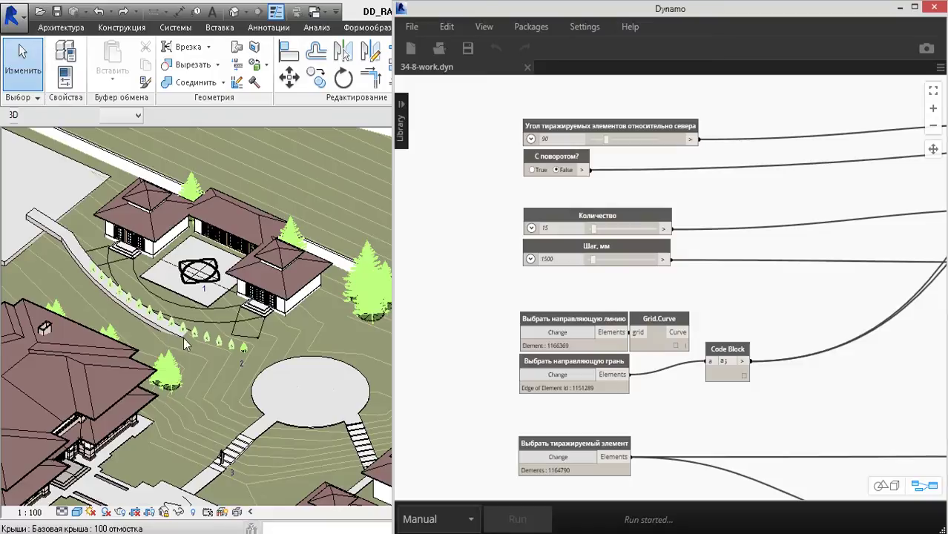
middle_drag(167, 342, 184, 347)
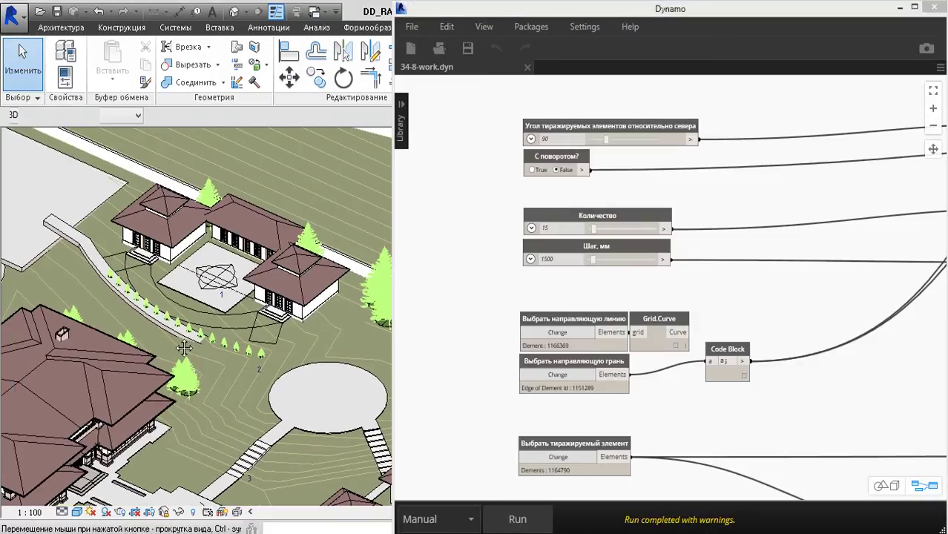
scroll(157, 324, up, 3)
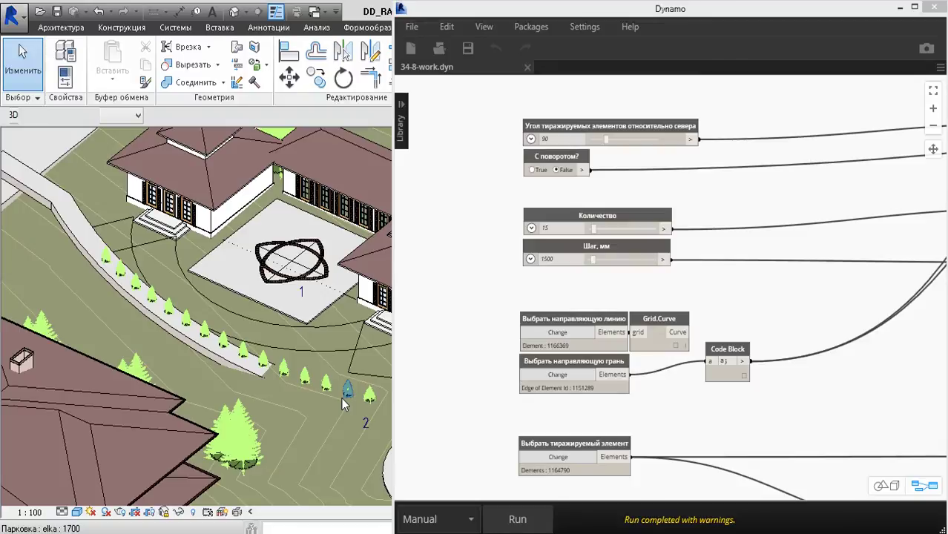
middle_drag(333, 405, 258, 389)
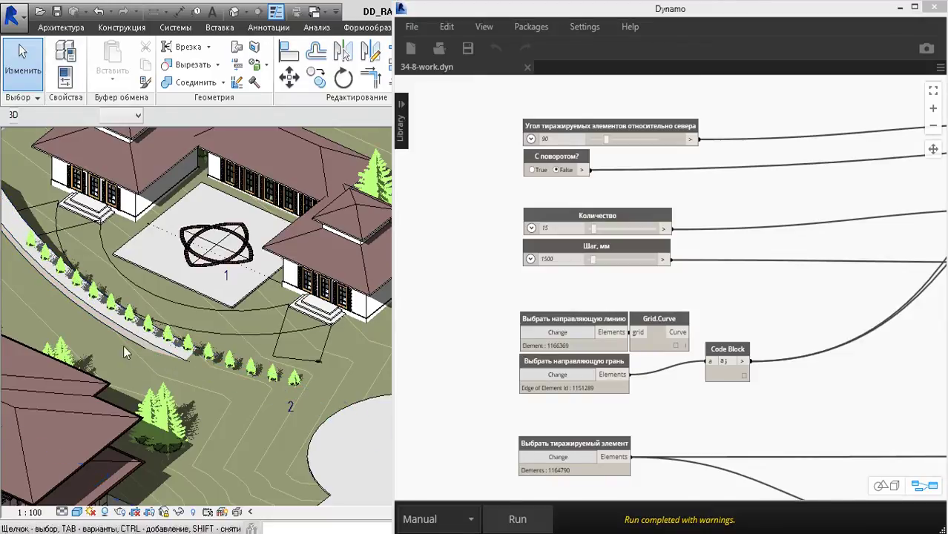
middle_drag(134, 356, 190, 369)
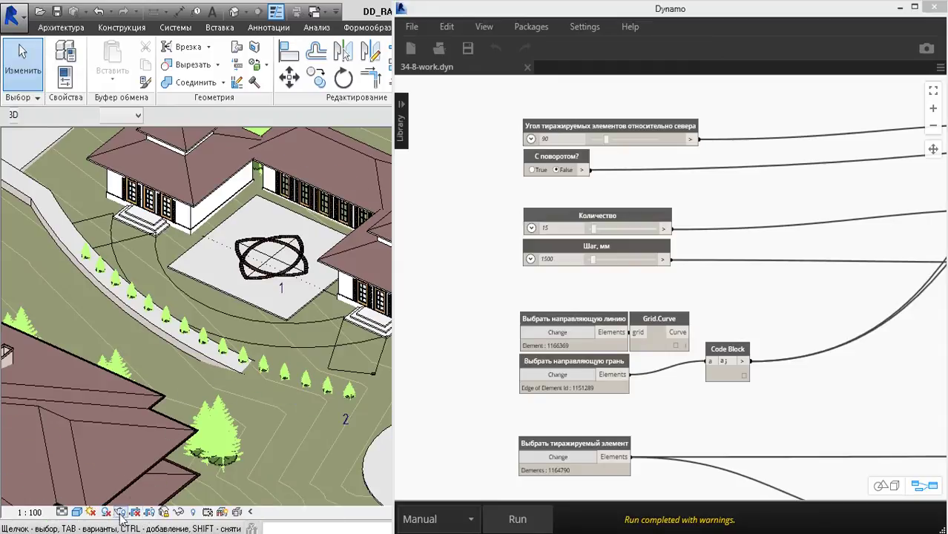
Undo the last tree placement and the earlier slope and offset changes to area 2's curved path.
click(104, 15)
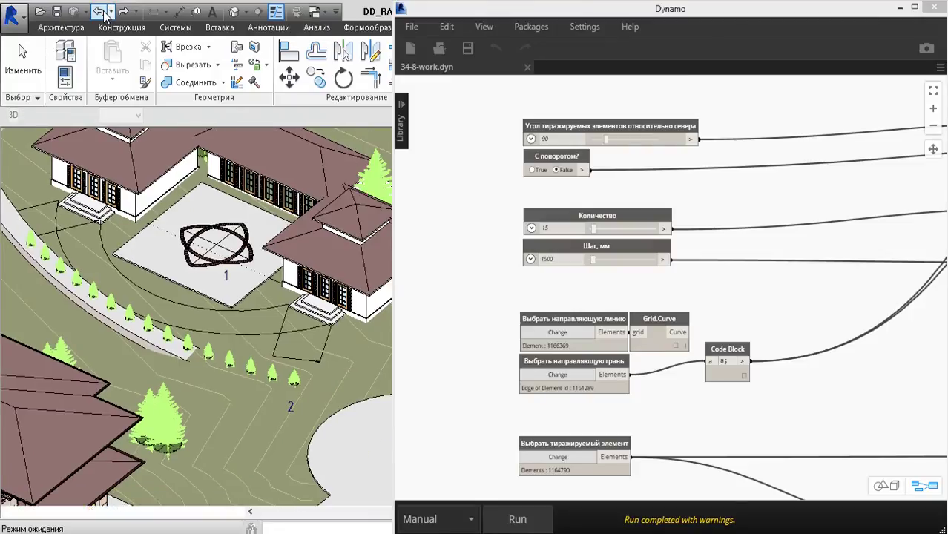
click(103, 15)
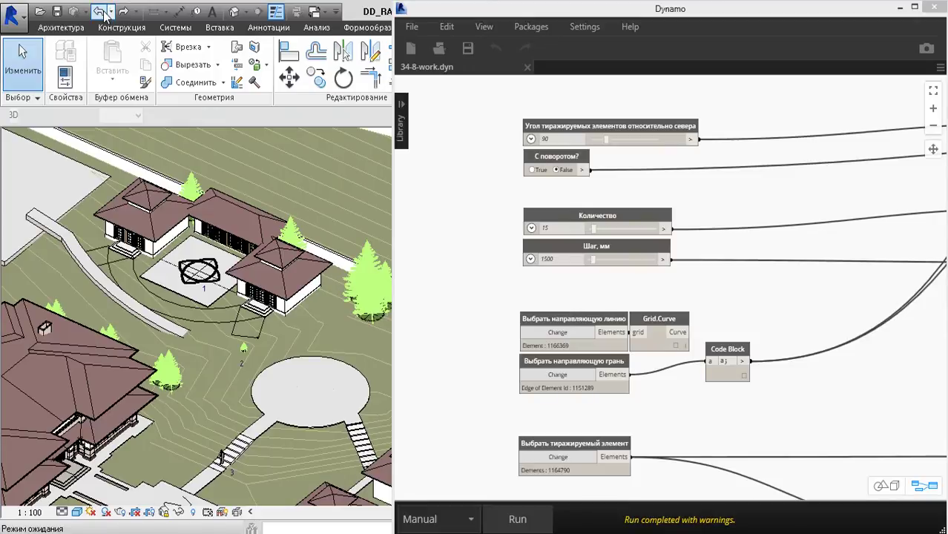
click(104, 17)
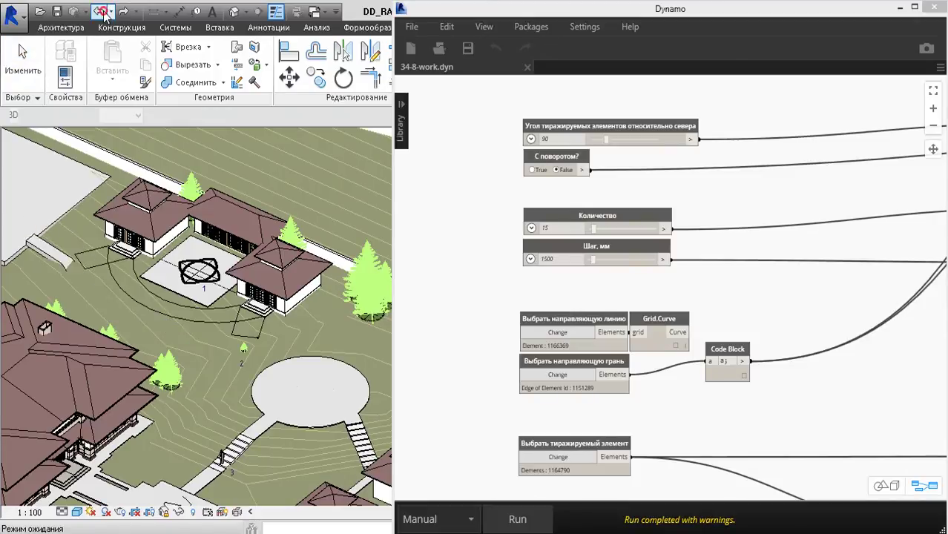
click(104, 13)
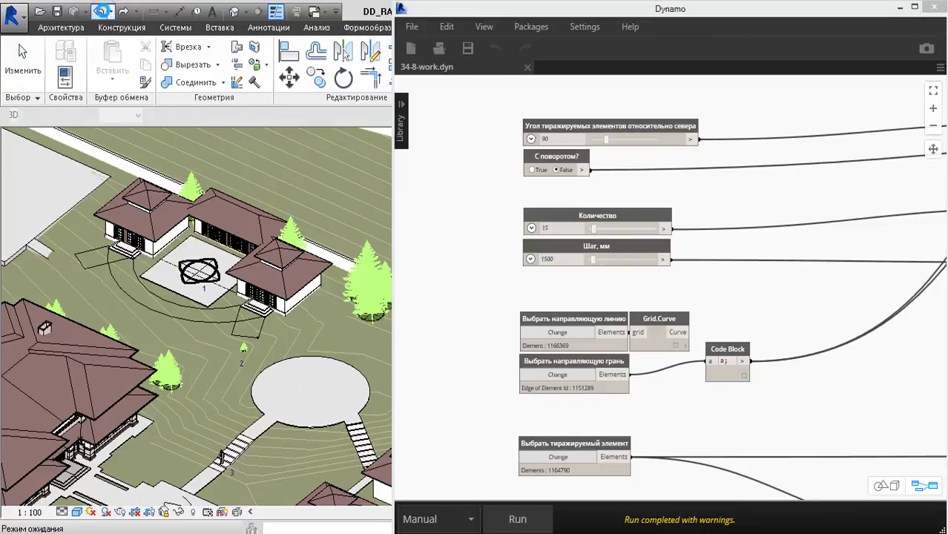
click(102, 12)
click(101, 11)
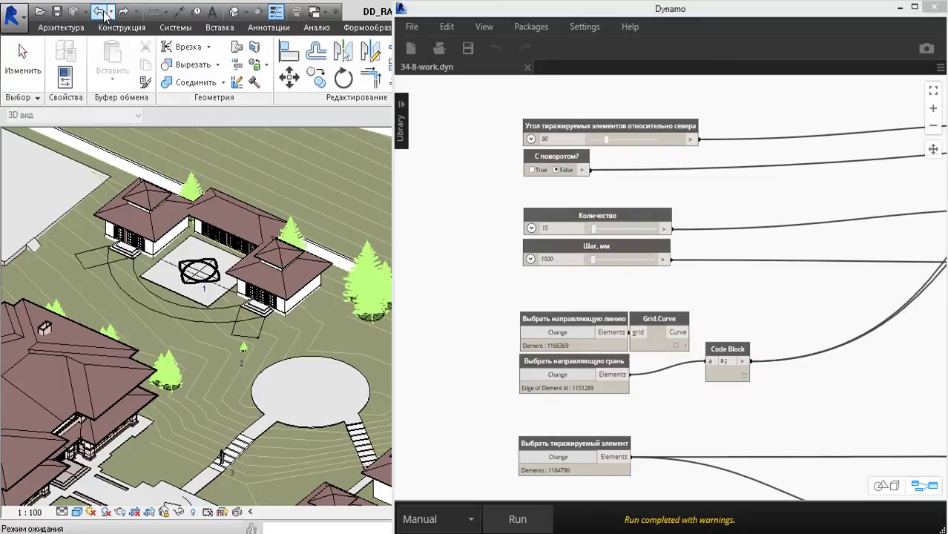
click(103, 13)
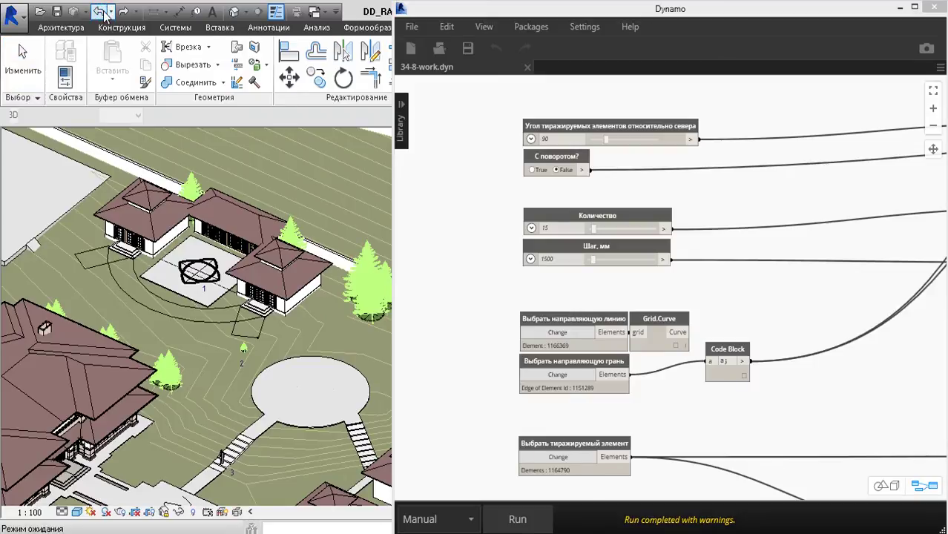
click(103, 12)
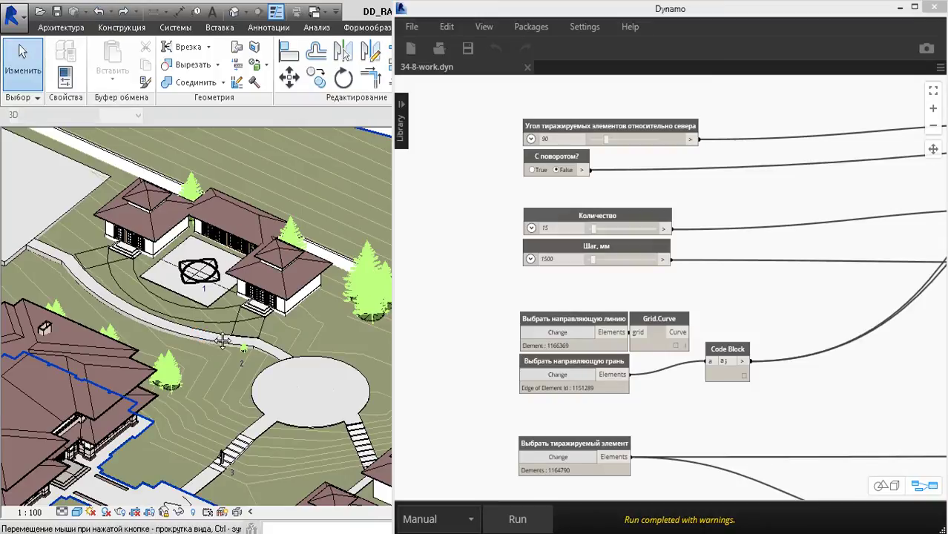
middle_drag(210, 347, 224, 340)
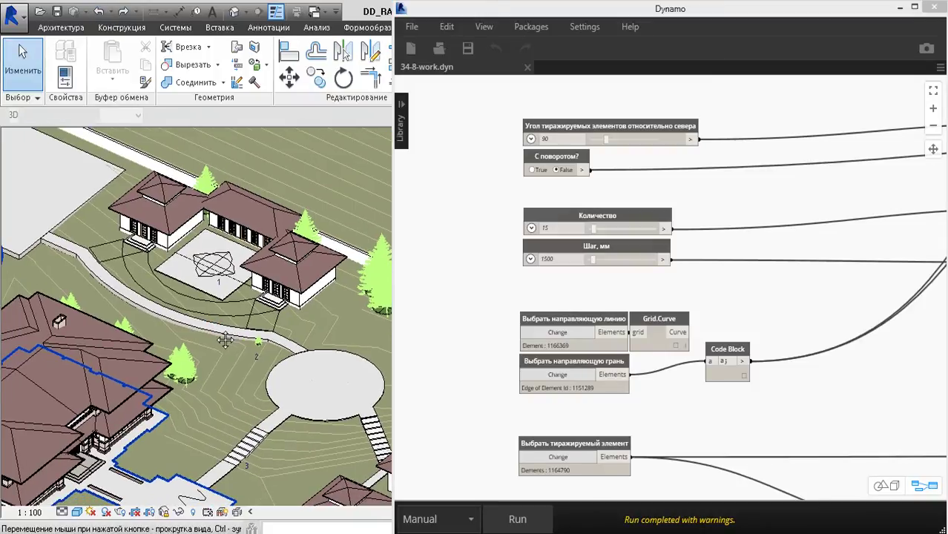
Run the graph, set the count (Количество) to 20, and rerun it to lay the tree row along area 2's path edge.
click(520, 519)
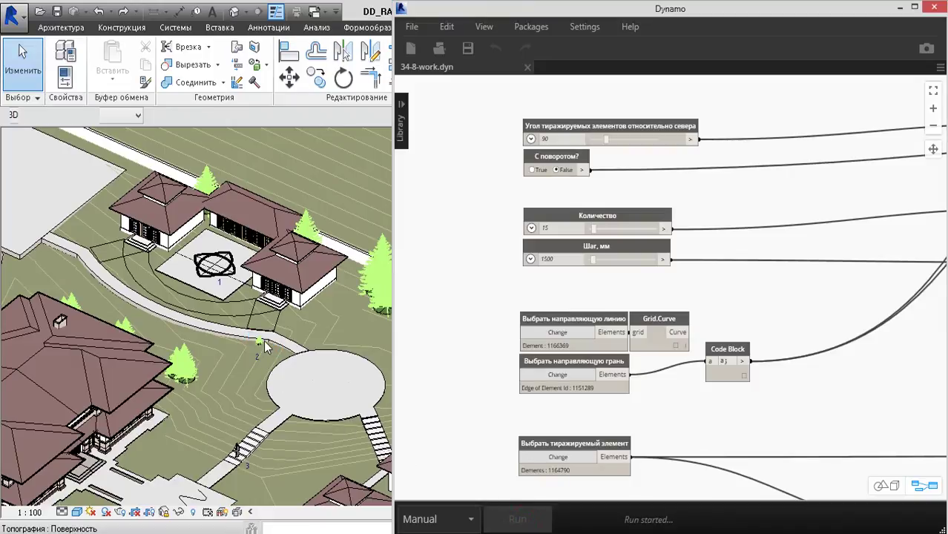
click(558, 229)
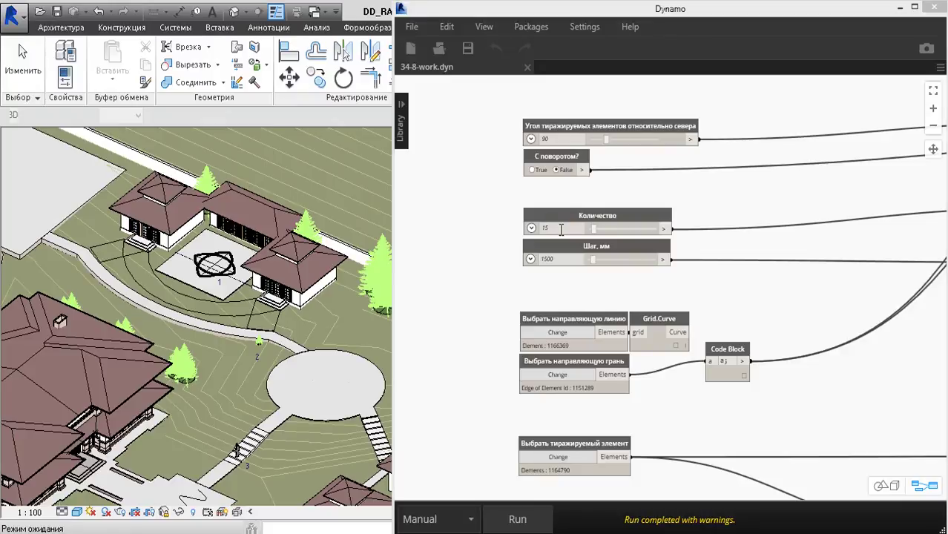
drag(560, 228, 534, 229)
text(20)
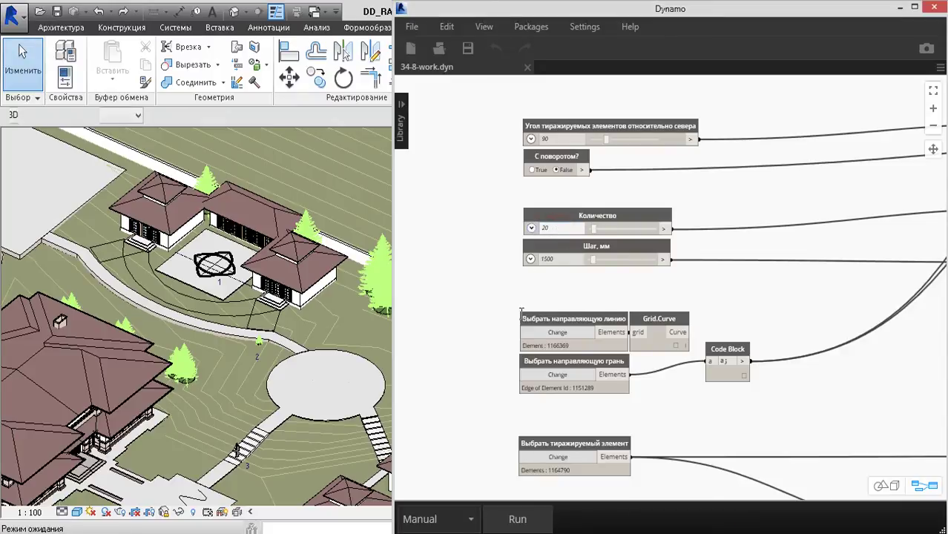
click(518, 519)
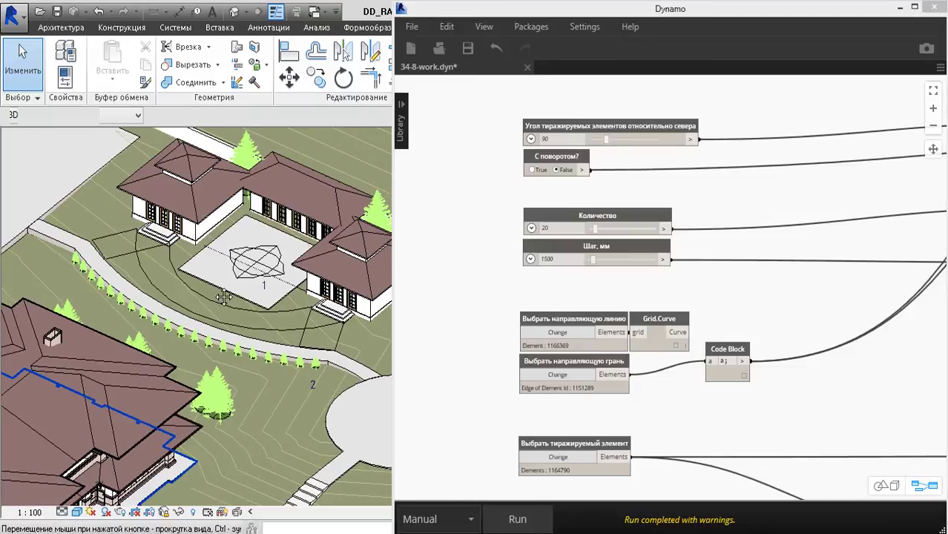
scroll(223, 294, up, 5)
middle_drag(222, 294, 268, 309)
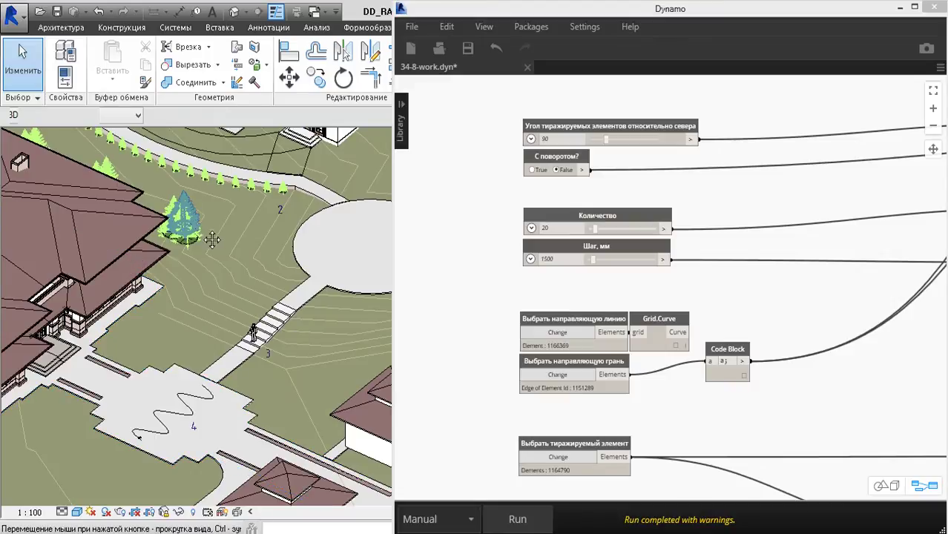
Save the Dynamo graph and pick the human figure on area 3's stairs as the element to replicate.
middle_drag(212, 239, 229, 294)
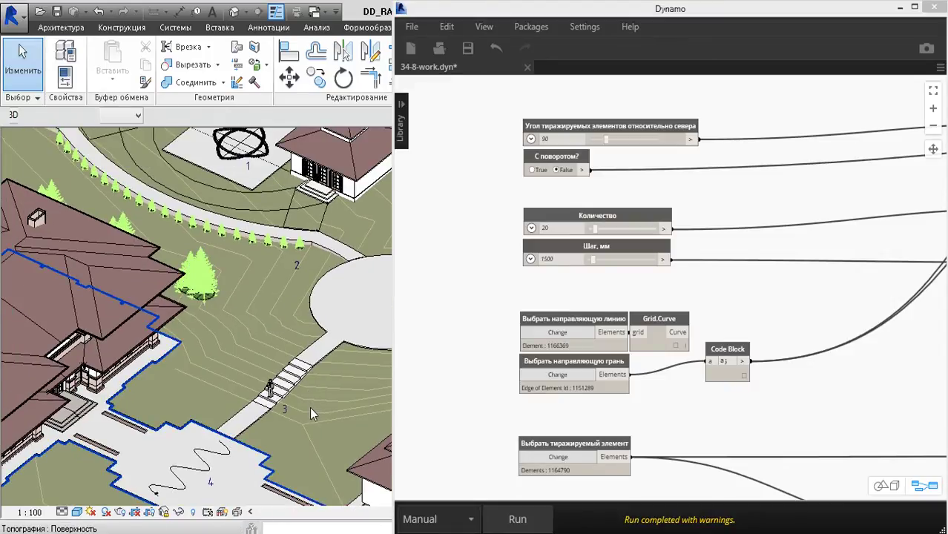
middle_drag(320, 398, 321, 397)
scroll(317, 401, up, 1)
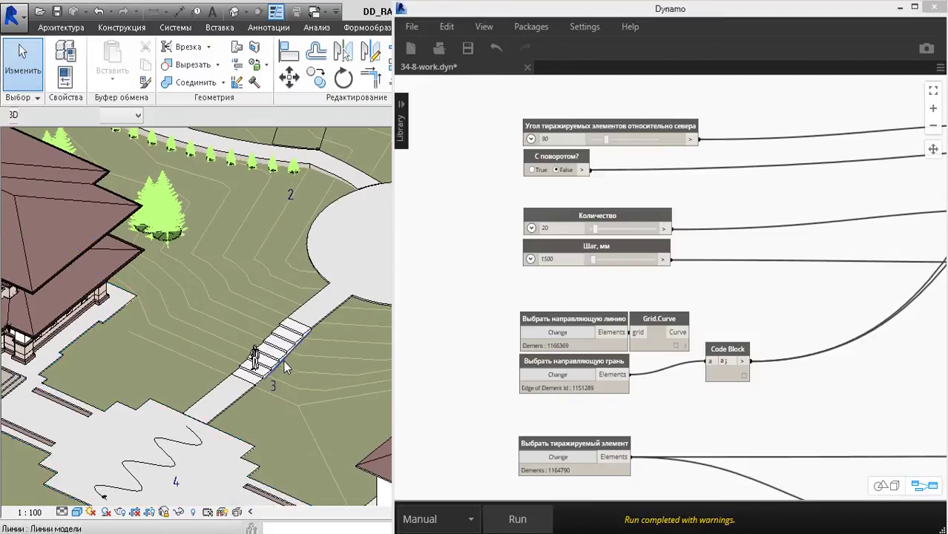
scroll(285, 361, up, 1)
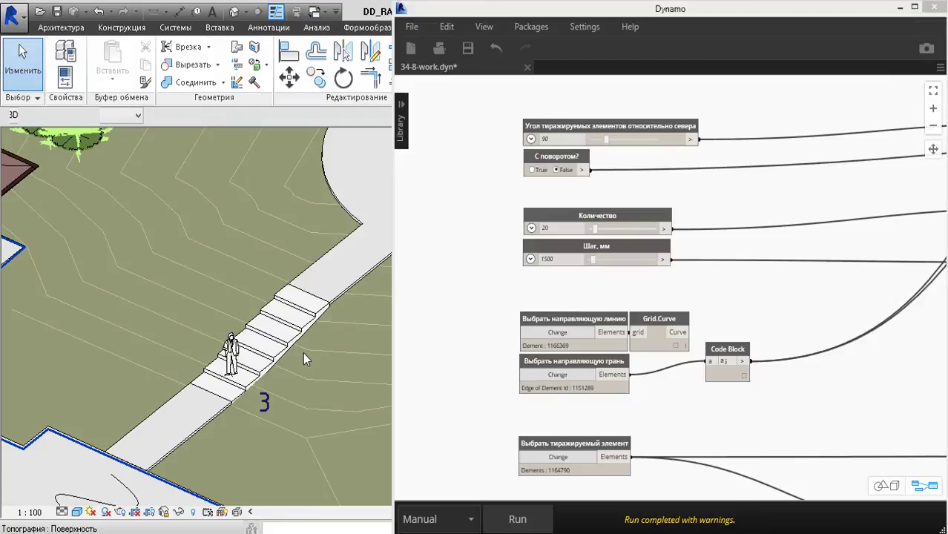
middle_drag(343, 353, 329, 354)
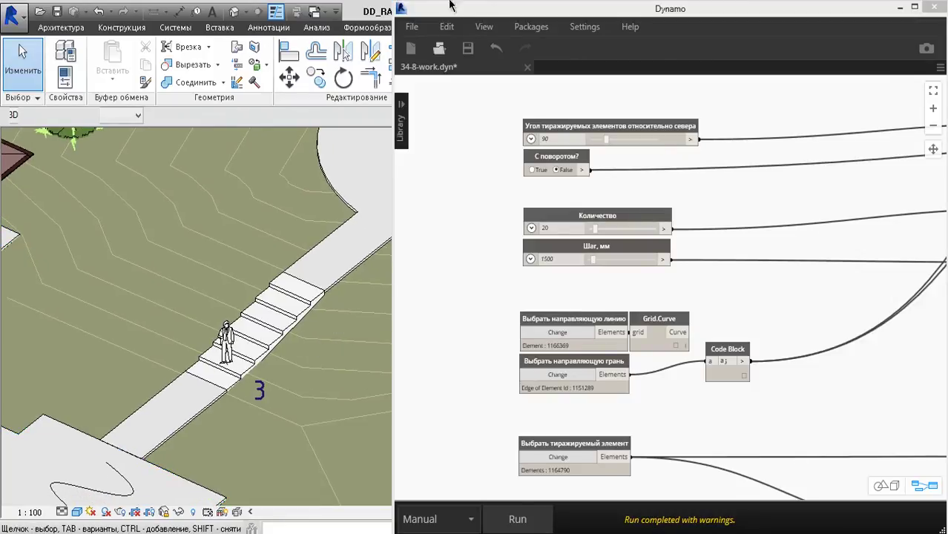
click(468, 48)
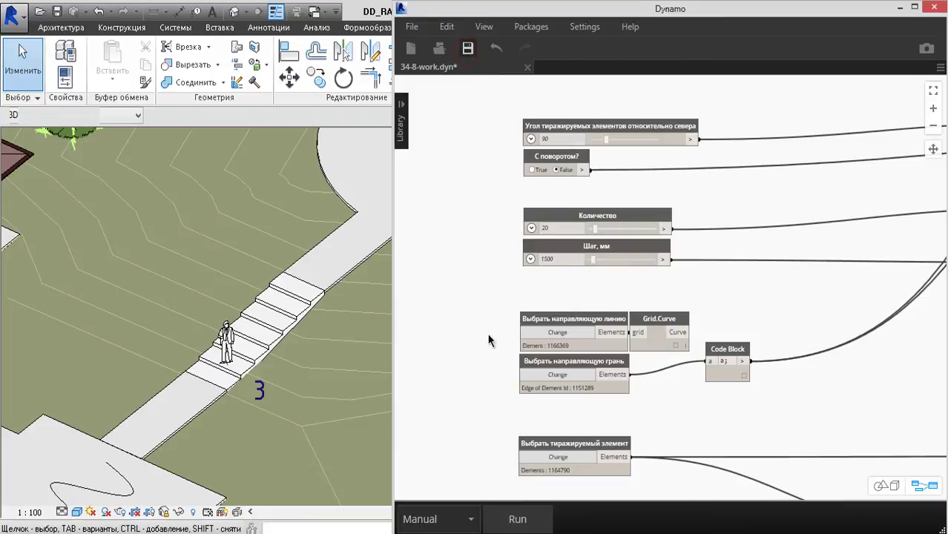
click(545, 458)
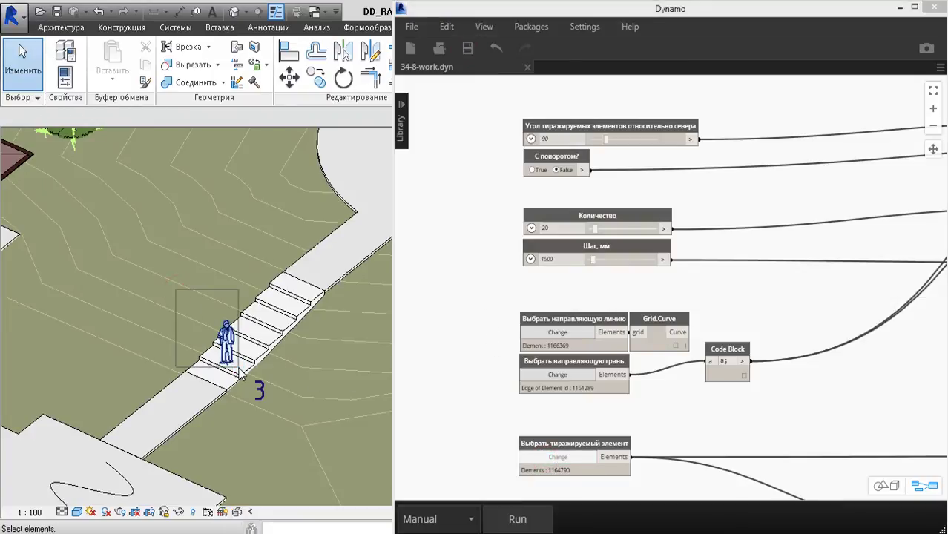
click(240, 372)
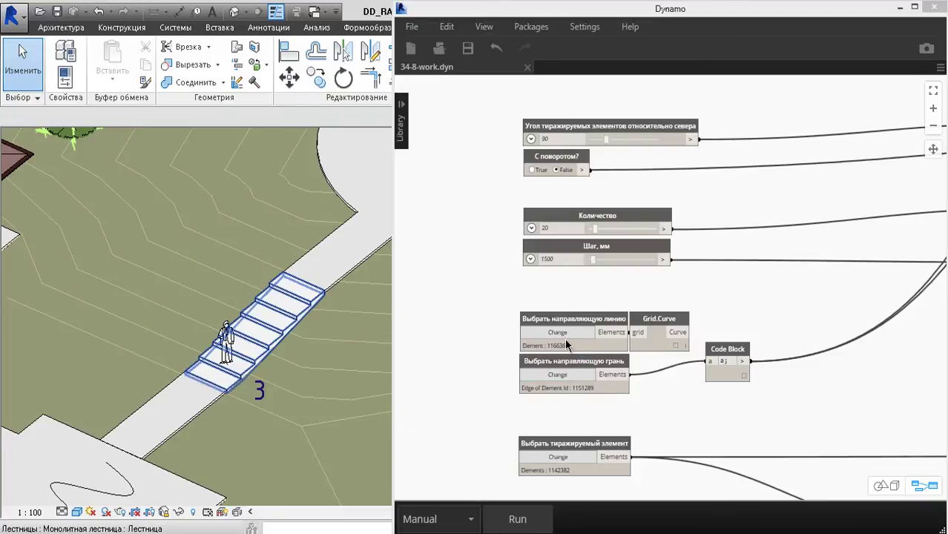
Pick the sloped model line along the edge of area 3's stairs as the guide line.
click(560, 373)
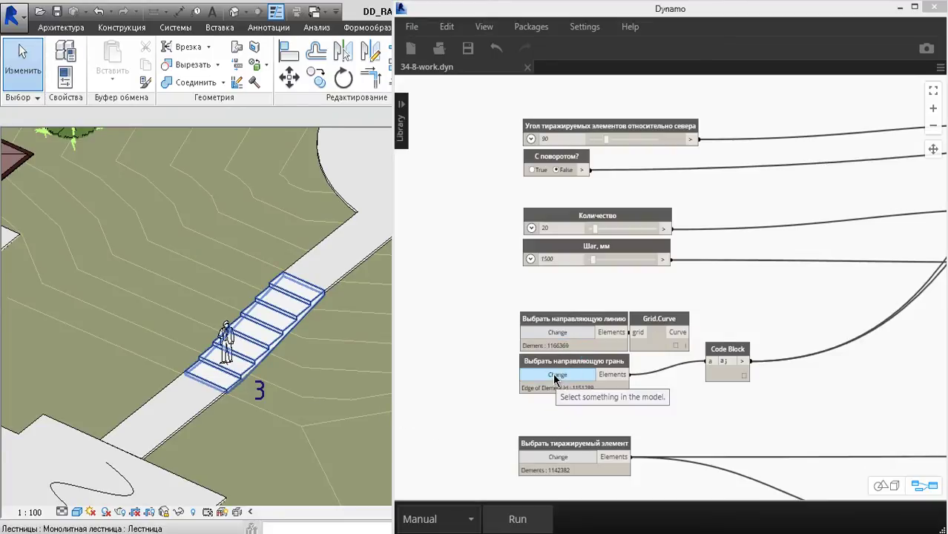
click(556, 332)
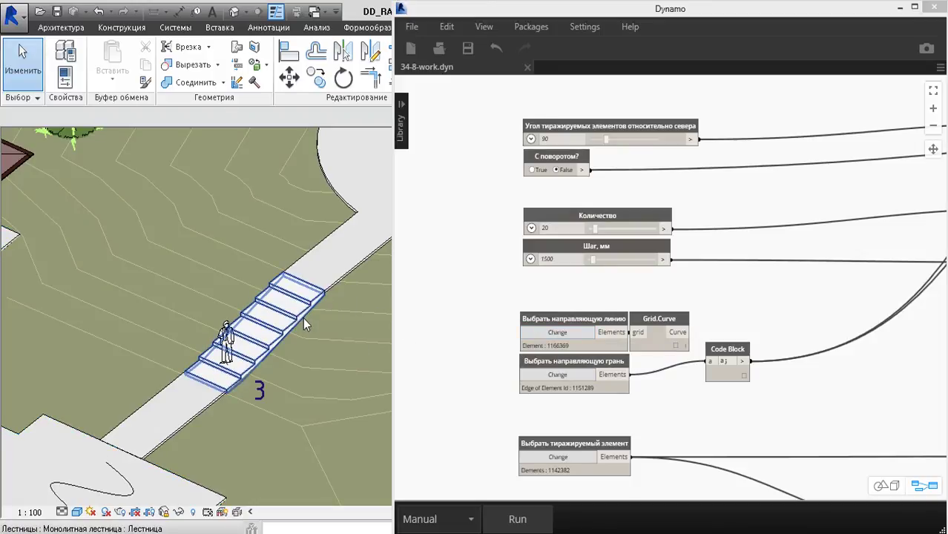
click(557, 332)
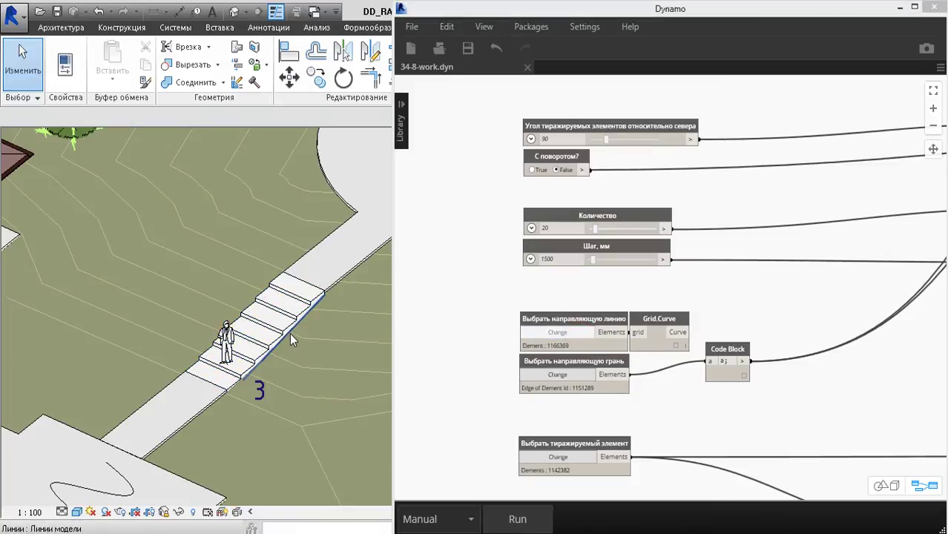
click(289, 332)
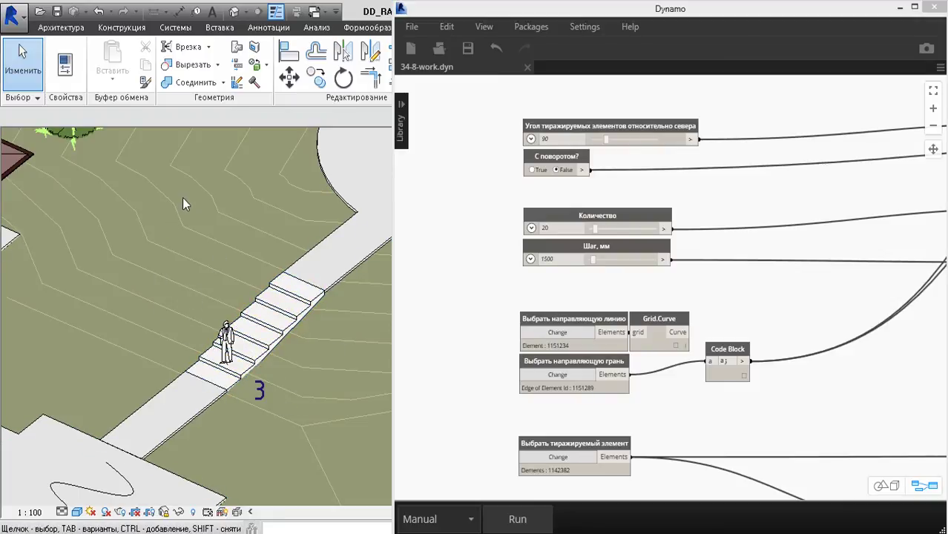
scroll(186, 297, down, 2)
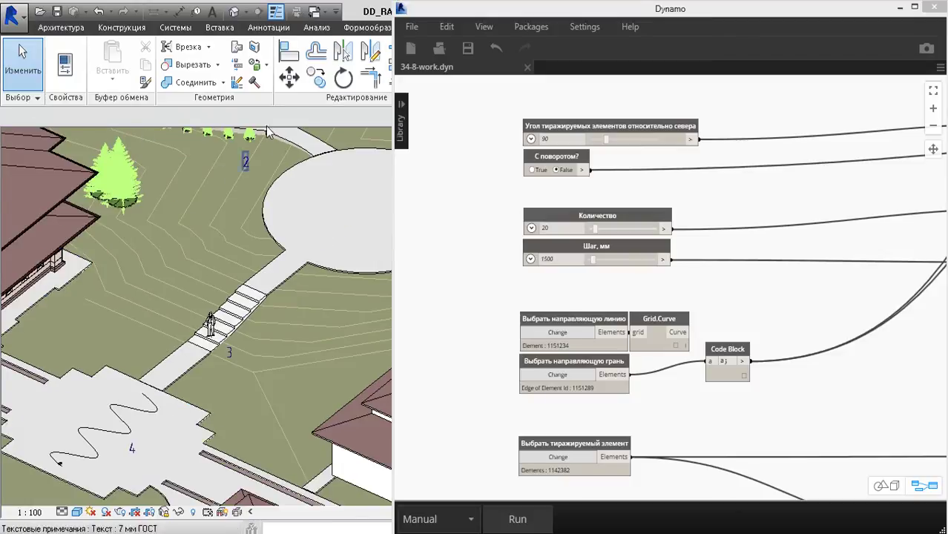
scroll(222, 334, up, 5)
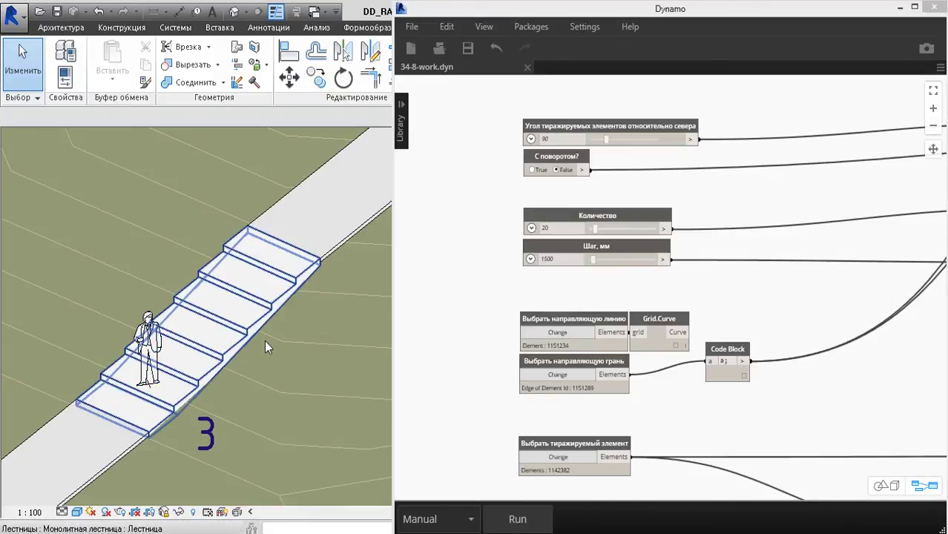
click(548, 376)
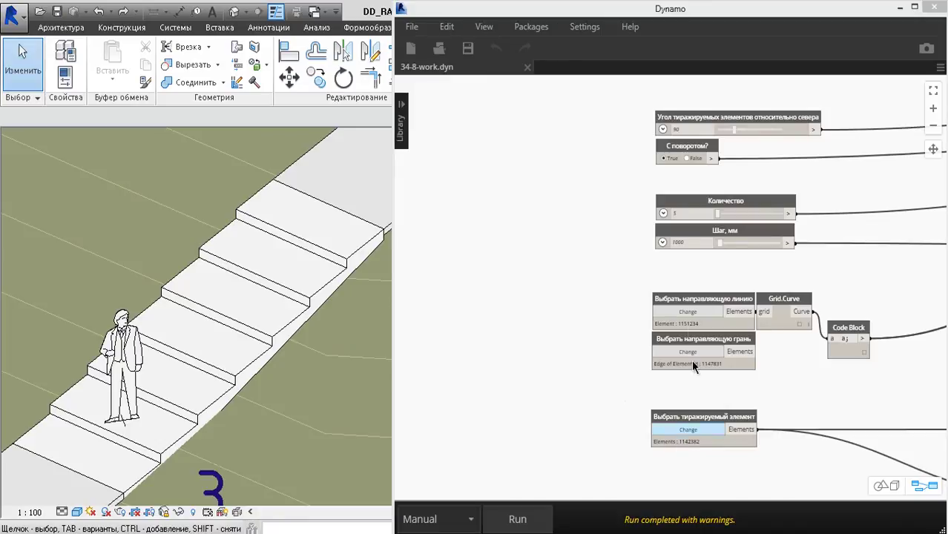
Reselect the model line beside area 3's stairs as the guide line and the human figure as the element to replicate.
click(689, 312)
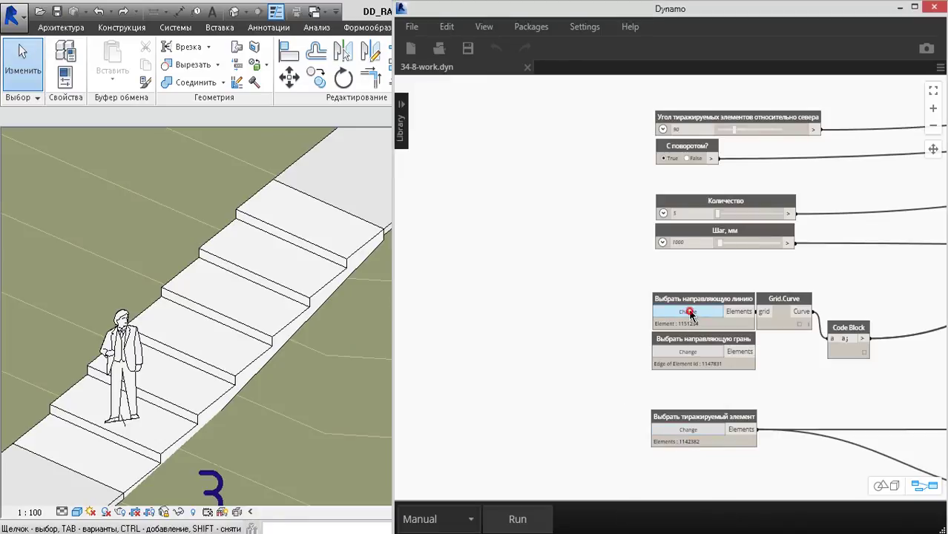
click(279, 349)
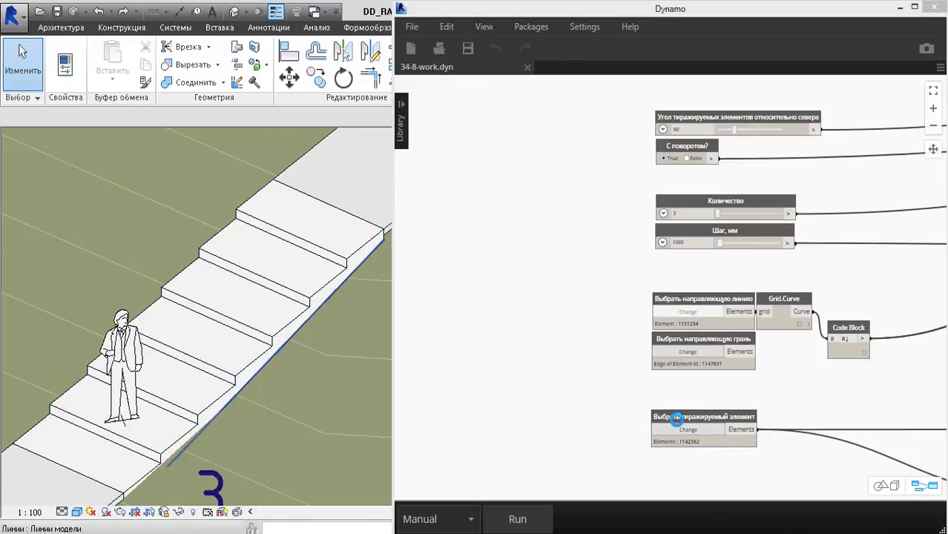
click(677, 427)
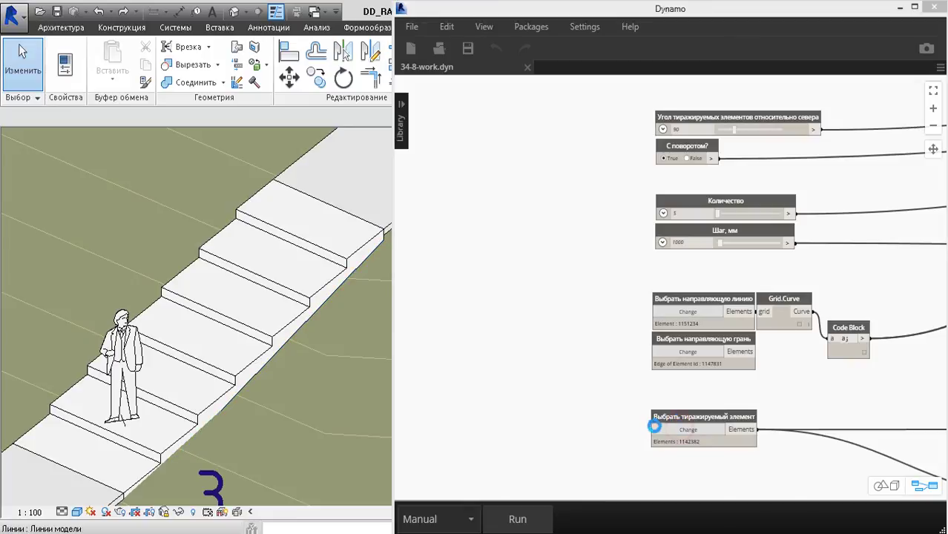
drag(59, 286, 192, 442)
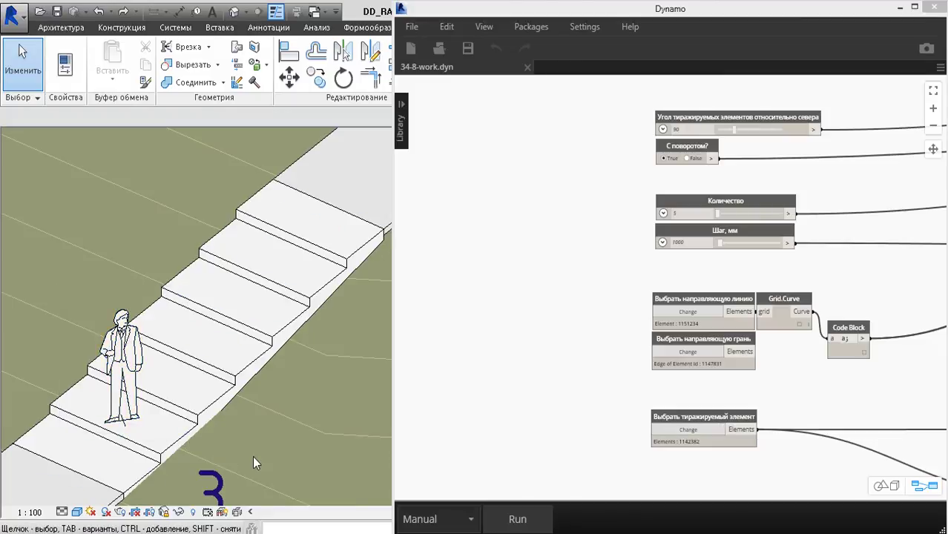
Set the spacing (Шаг) to 1200 mm and the count to 4, and run the graph to place figures up the stairs.
double_click(694, 244)
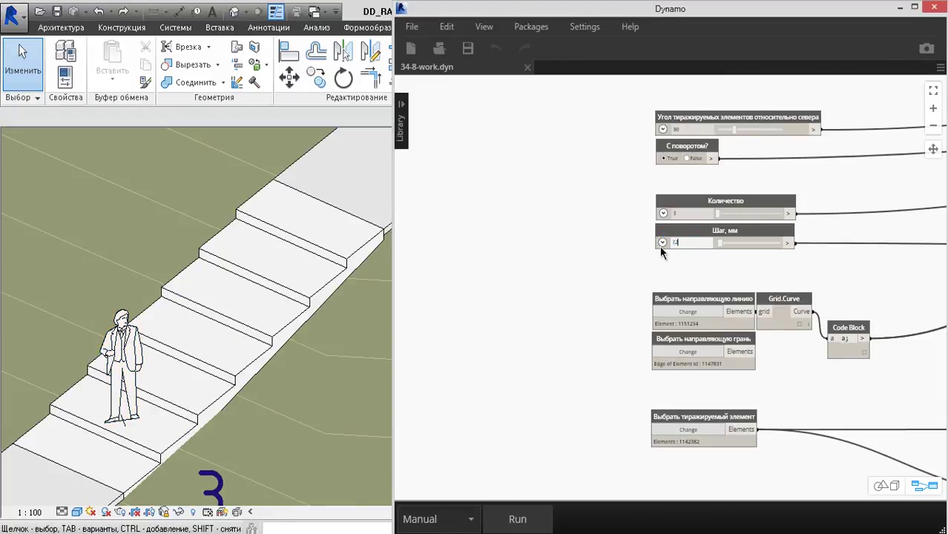
text(1200)
double_click(687, 214)
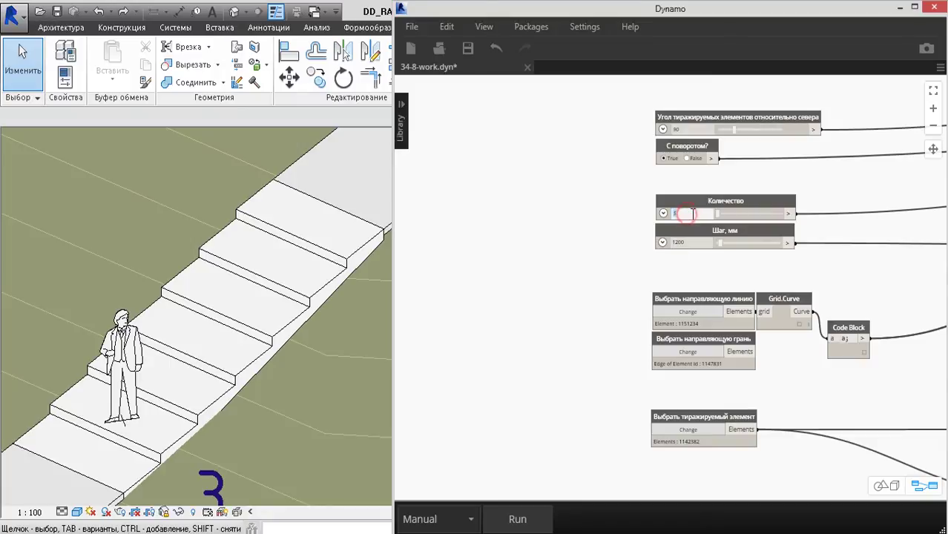
text(4)
click(647, 168)
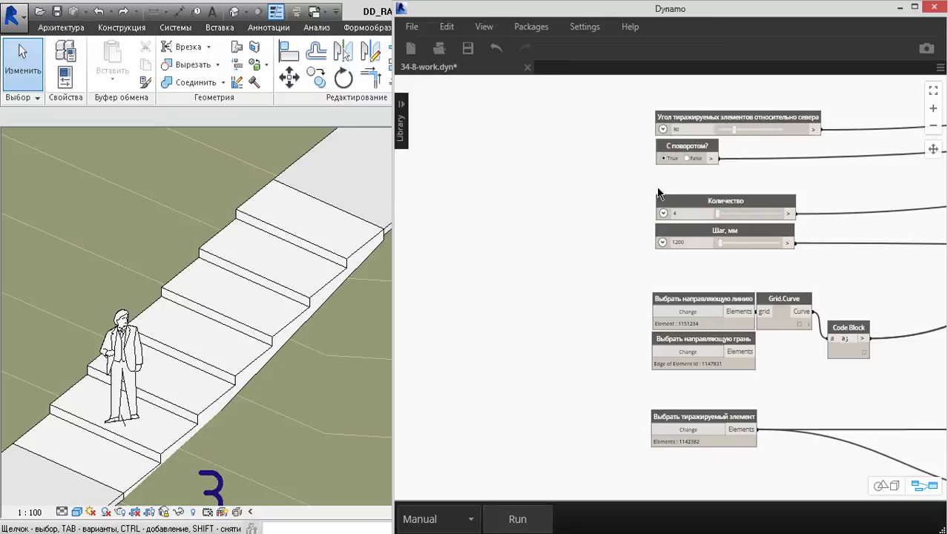
click(513, 523)
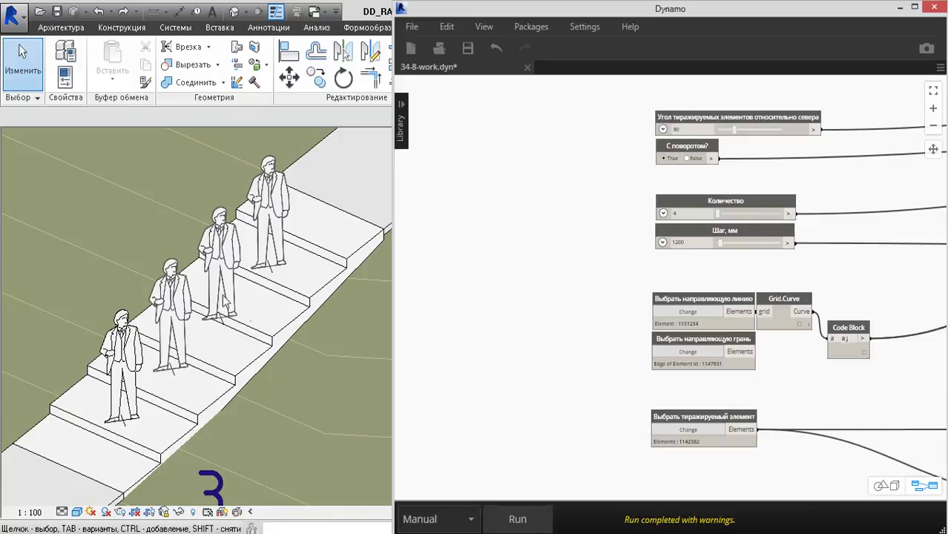
Undo the figures placed on area 3's stairs, set the spacing (Шаг) to 1000 mm and rerun the graph.
click(301, 352)
key(ctrl+z)
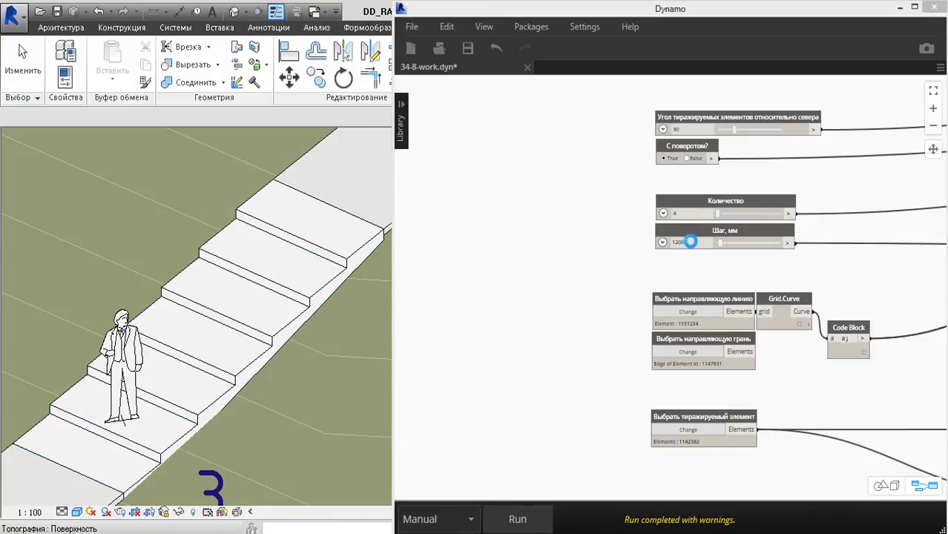
double_click(694, 243)
text(700)
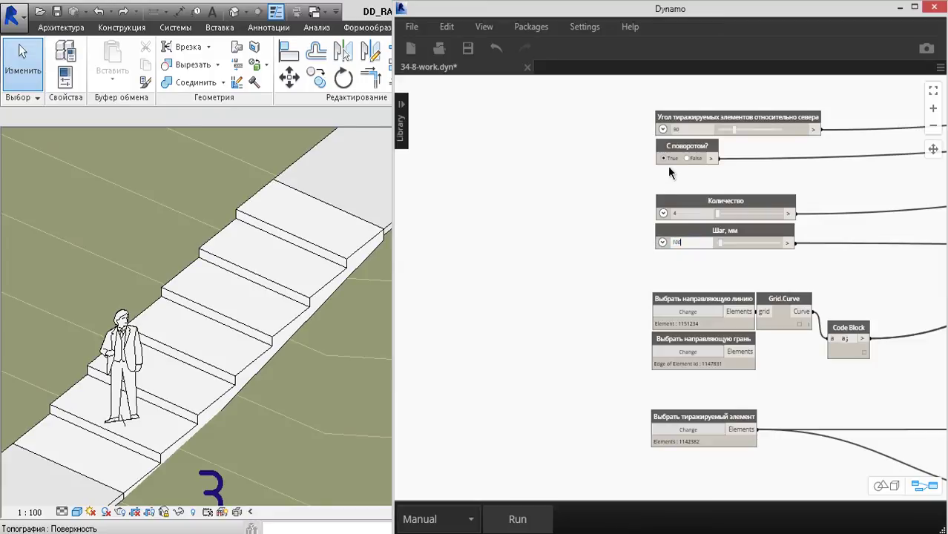
key(Return)
key(Return)
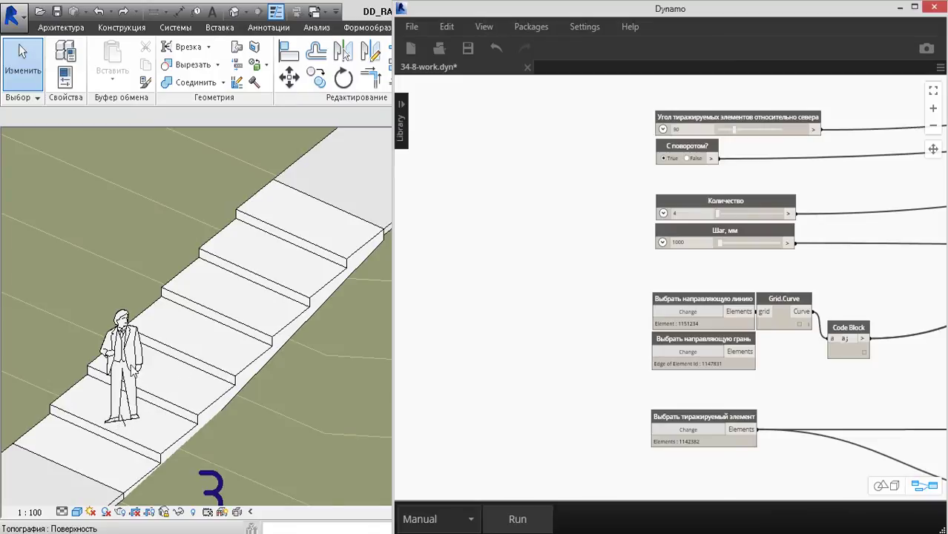
click(519, 522)
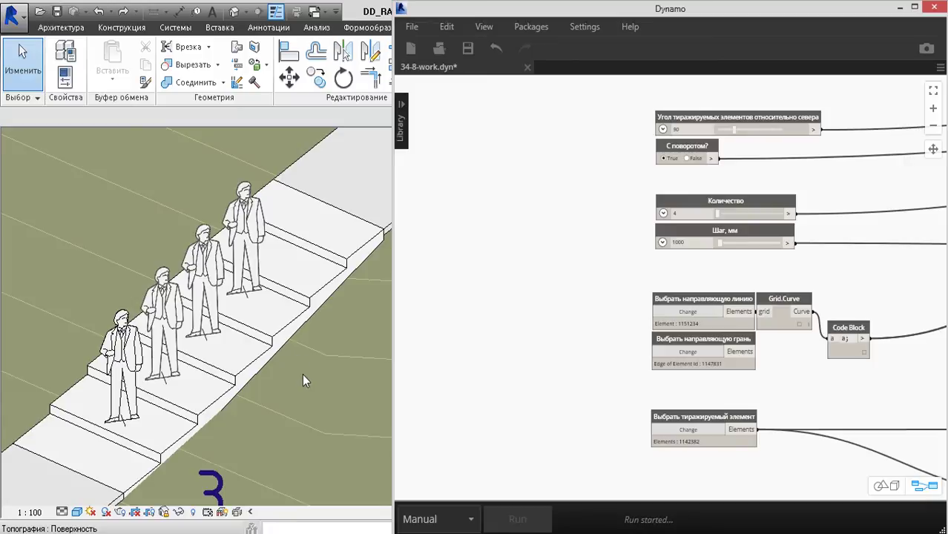
Review the replicated figures on area 3's stairs and the row of trees along area 2's path.
scroll(185, 337, down, 2)
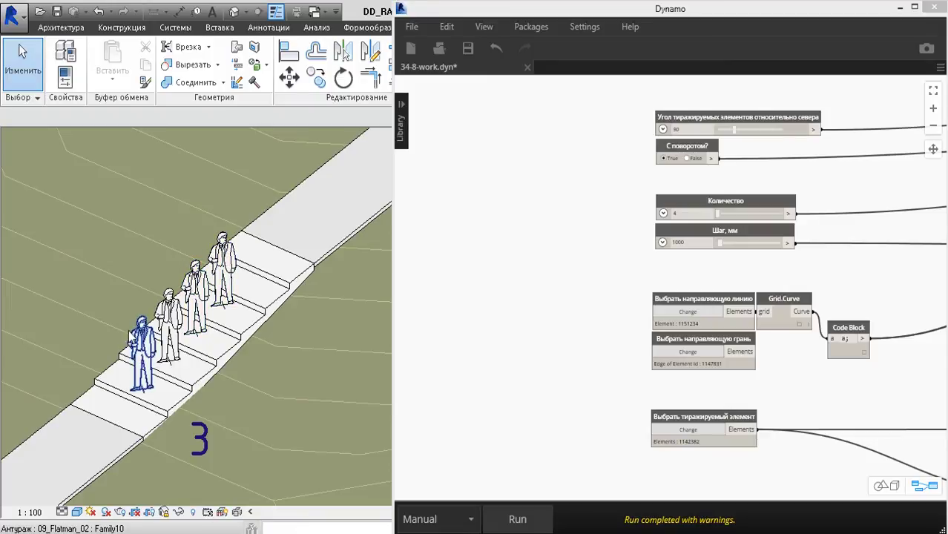
scroll(216, 271, down, 2)
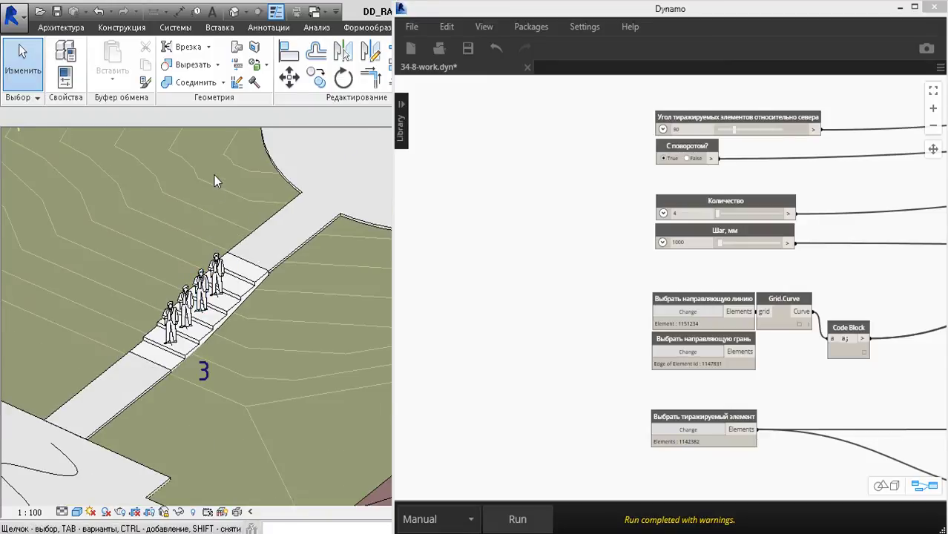
middle_drag(198, 253, 69, 382)
middle_drag(105, 203, 277, 426)
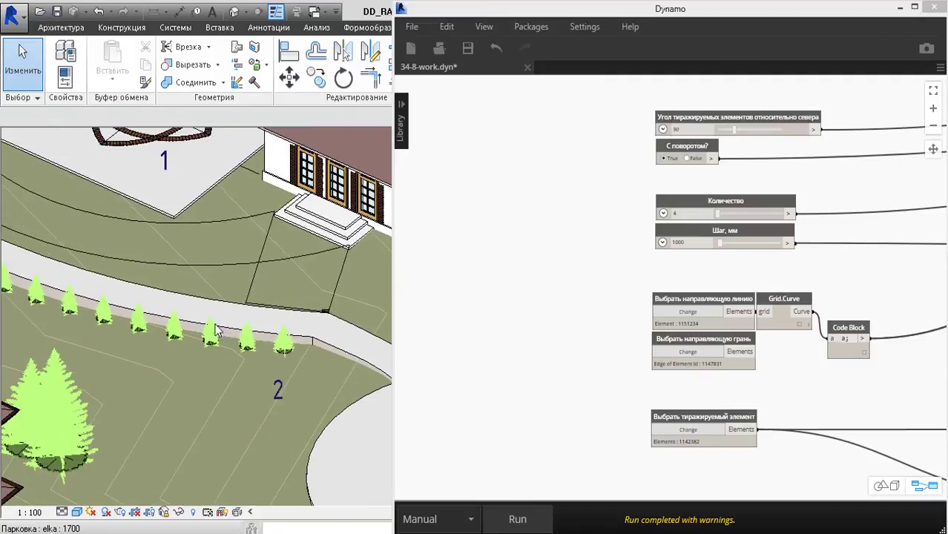
scroll(223, 338, down, 2)
middle_drag(171, 399, 180, 192)
scroll(246, 399, up, 1)
scroll(261, 371, up, 2)
scroll(212, 389, down, 2)
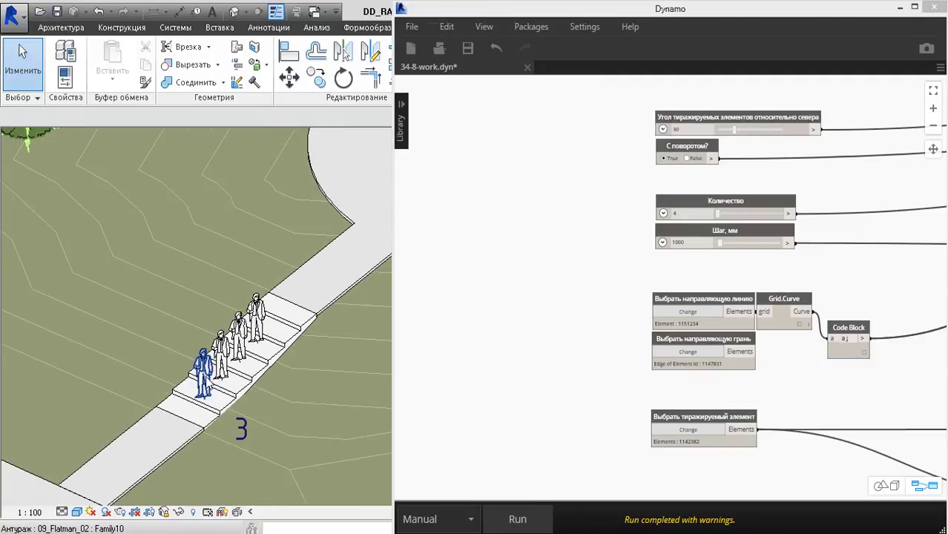
Pick the brick at the start of area 4's wavy line as the element to replicate and the wavy line as the guide.
scroll(138, 439, down, 1)
middle_drag(138, 440, 245, 263)
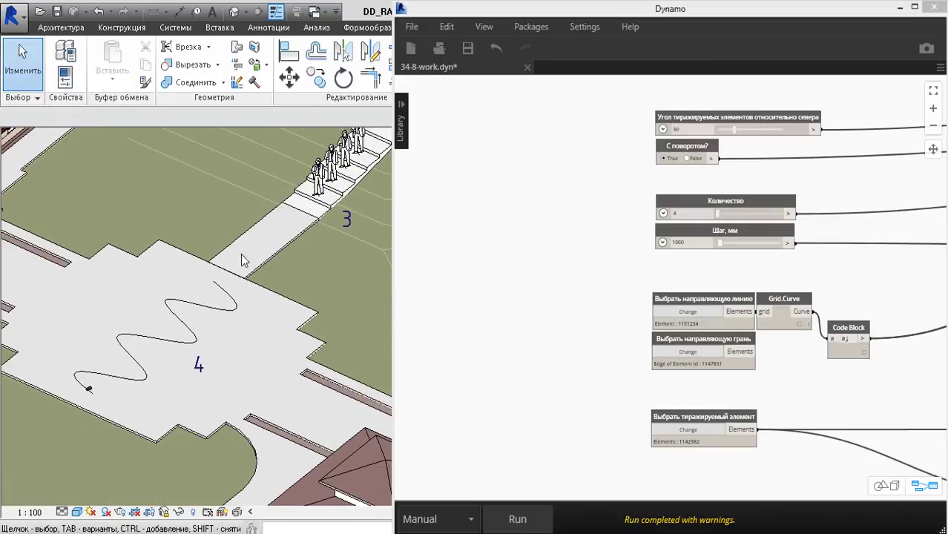
scroll(87, 387, up, 2)
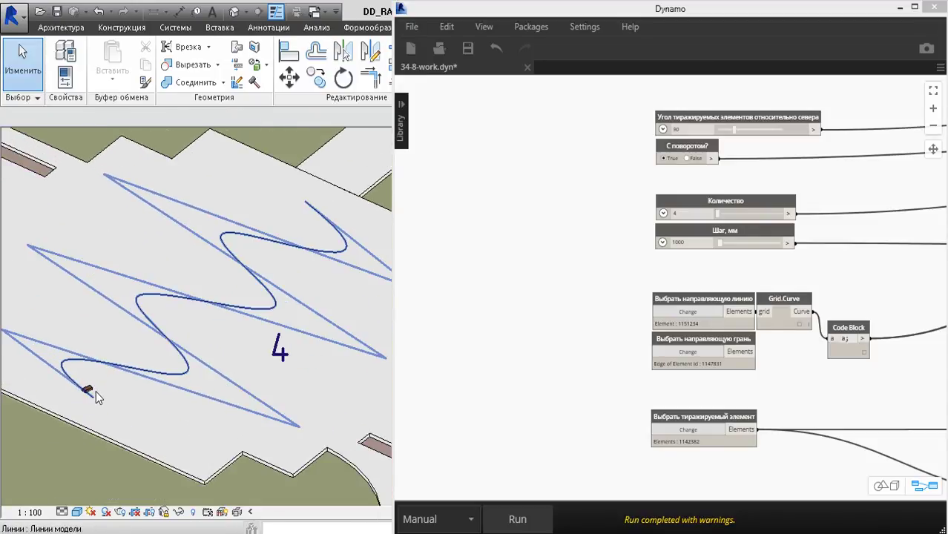
scroll(95, 391, up, 3)
scroll(98, 430, down, 2)
scroll(95, 418, down, 1)
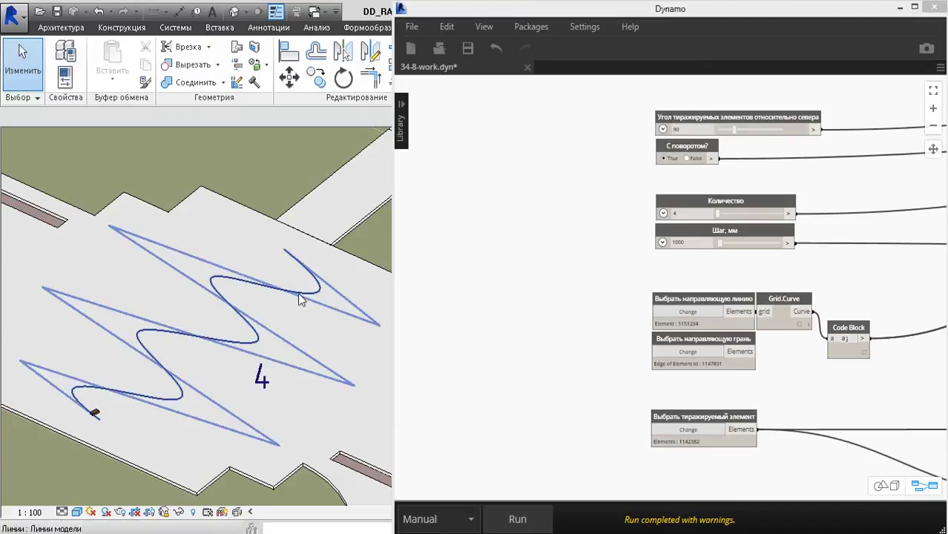
scroll(88, 422, up, 2)
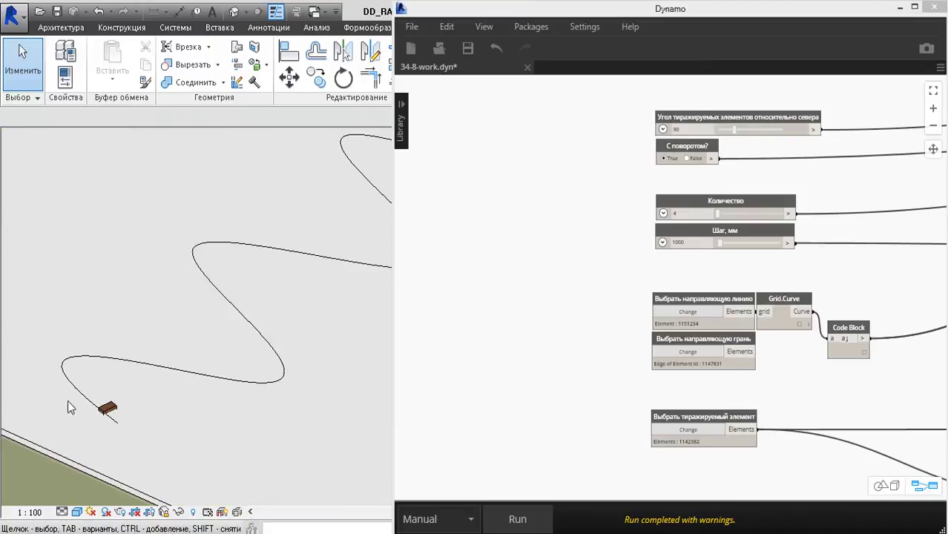
scroll(148, 314, down, 1)
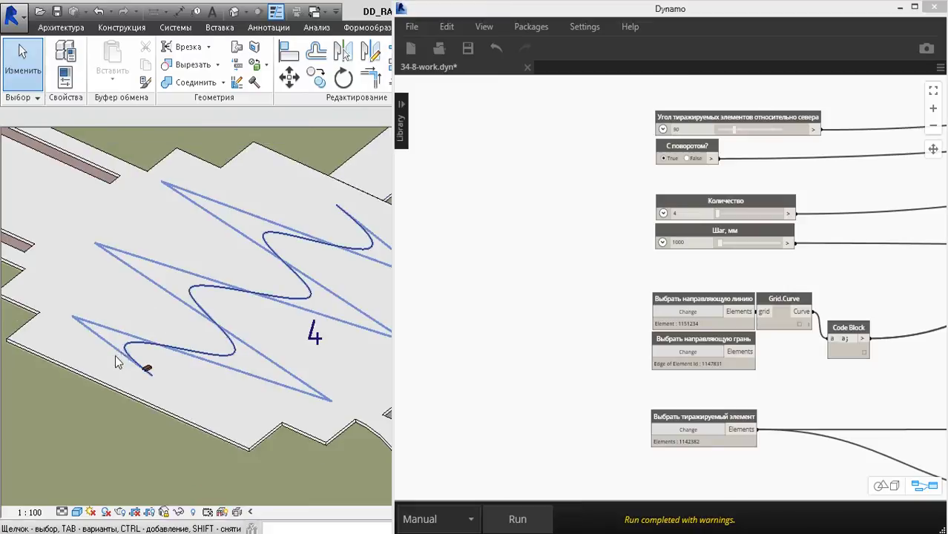
scroll(114, 360, up, 2)
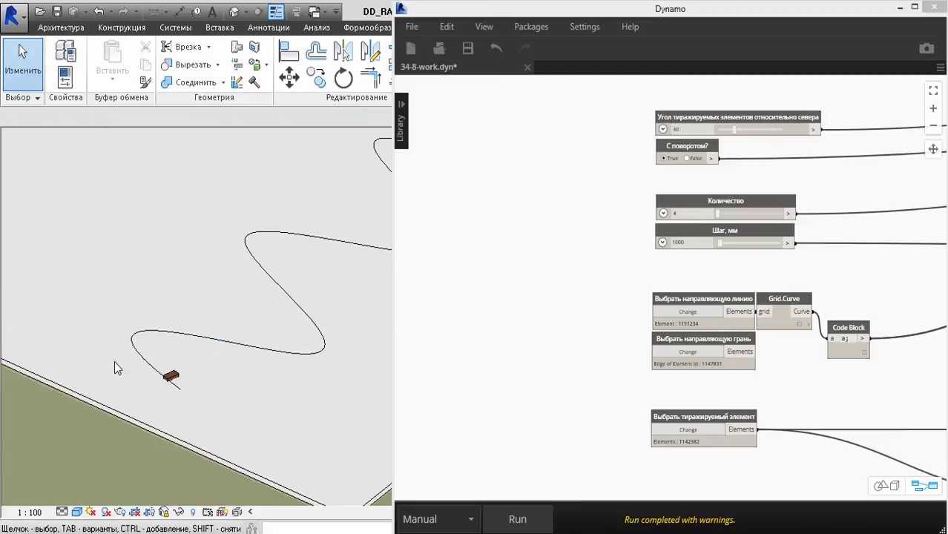
click(671, 429)
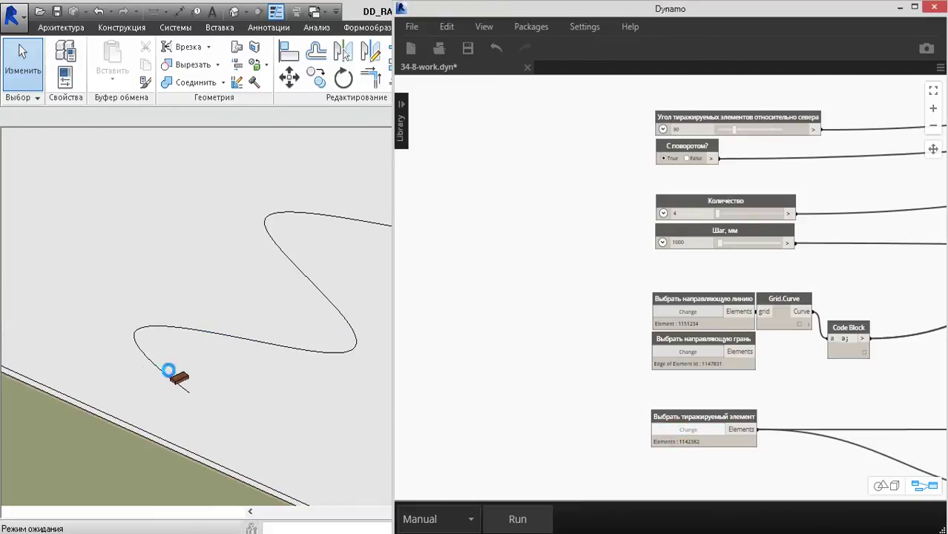
drag(106, 362, 251, 434)
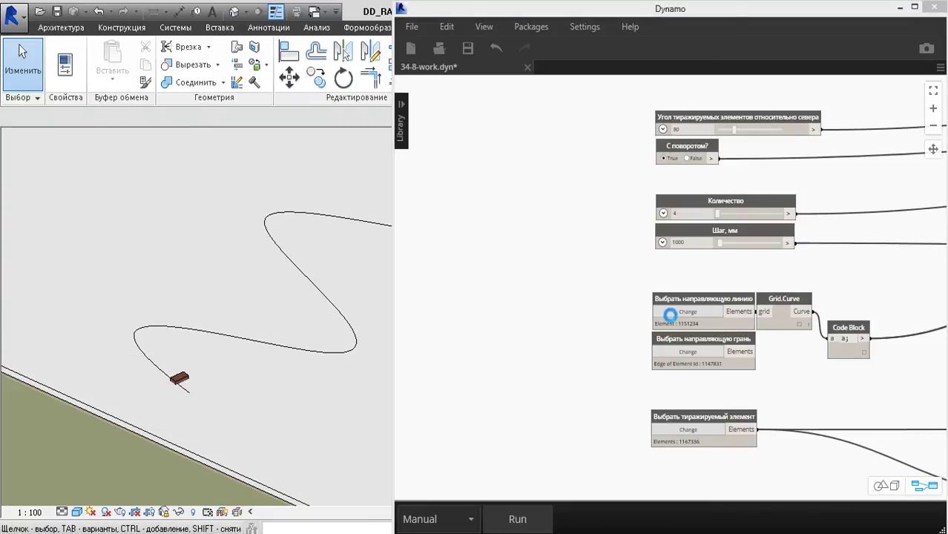
click(687, 311)
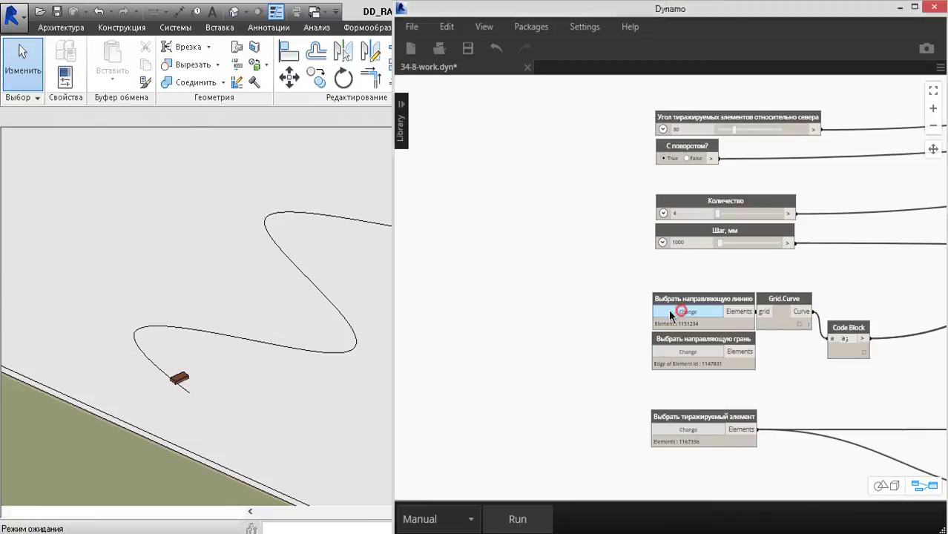
click(237, 334)
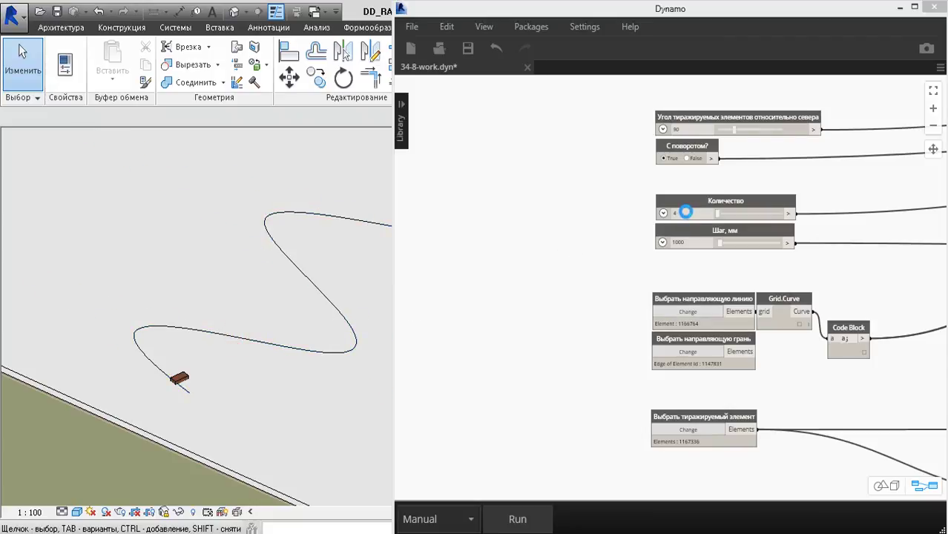
Set the count (Количество) to 150 and the spacing (Шаг) to 130 mm, and run the graph to lay bricks along area 4's wavy line.
click(688, 213)
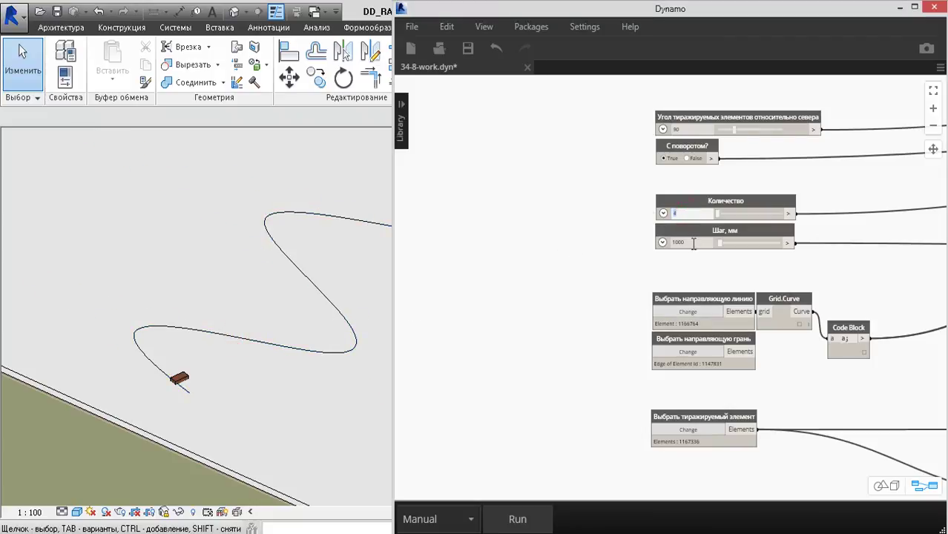
drag(692, 245, 641, 247)
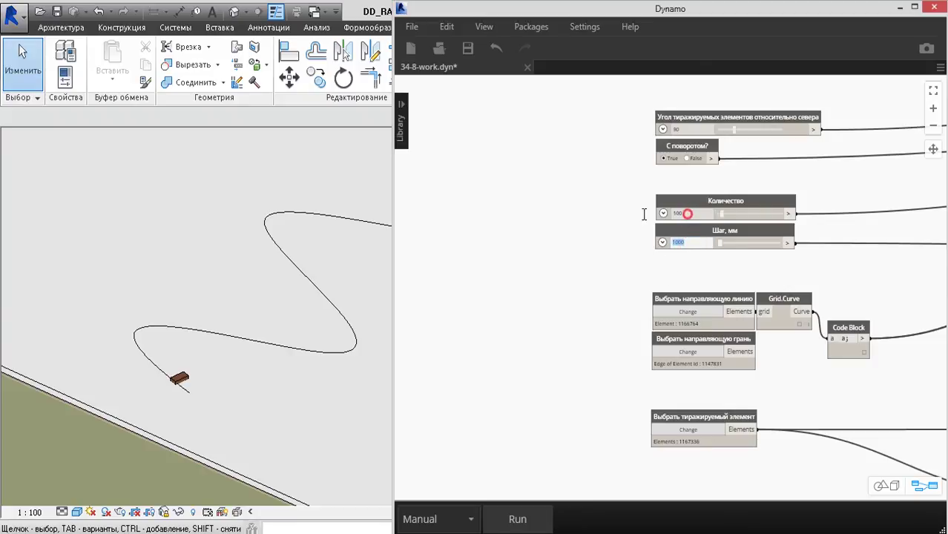
drag(688, 214, 644, 214)
text(150)
double_click(690, 243)
text(130)
click(642, 276)
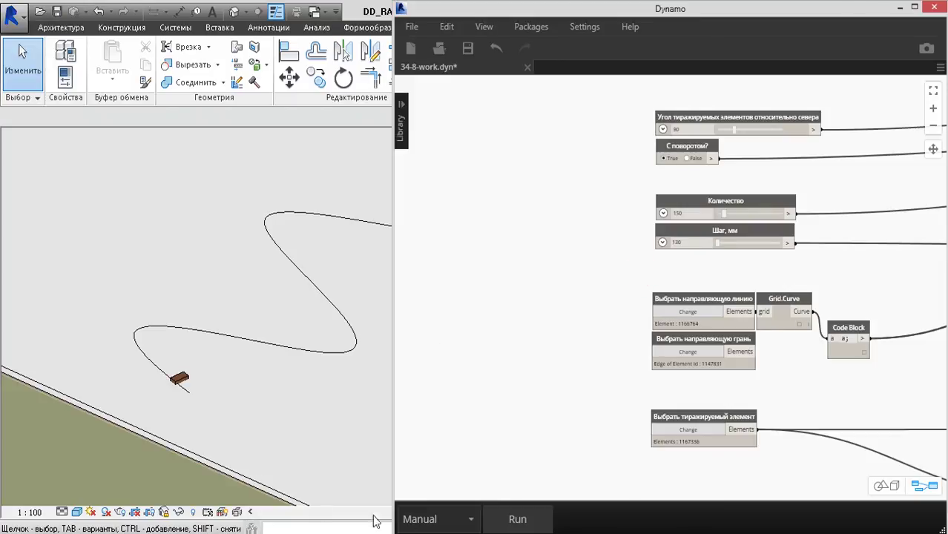
click(510, 519)
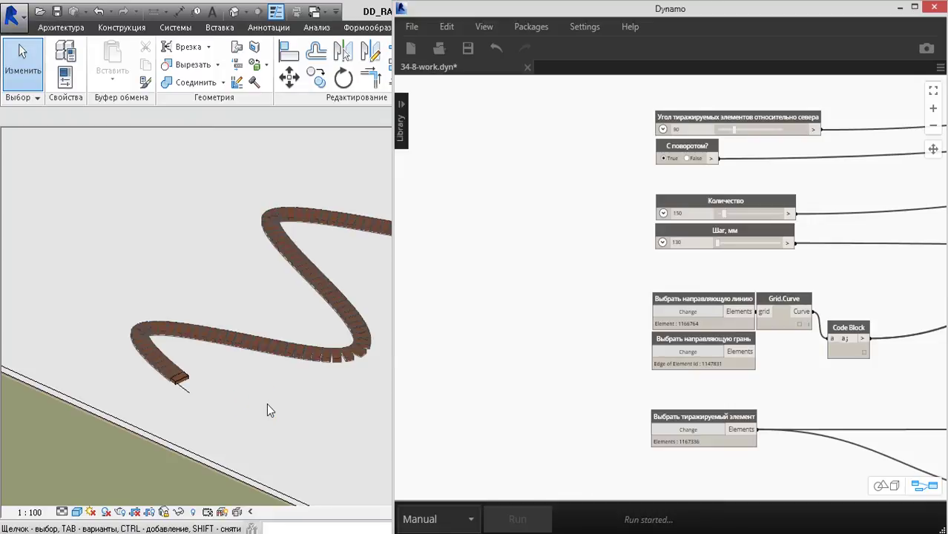
Undo the bricks laid in area 4, set the count (Количество) to 160 and rerun the graph along the wavy line.
click(267, 403)
scroll(277, 369, down, 2)
middle_drag(337, 338, 158, 407)
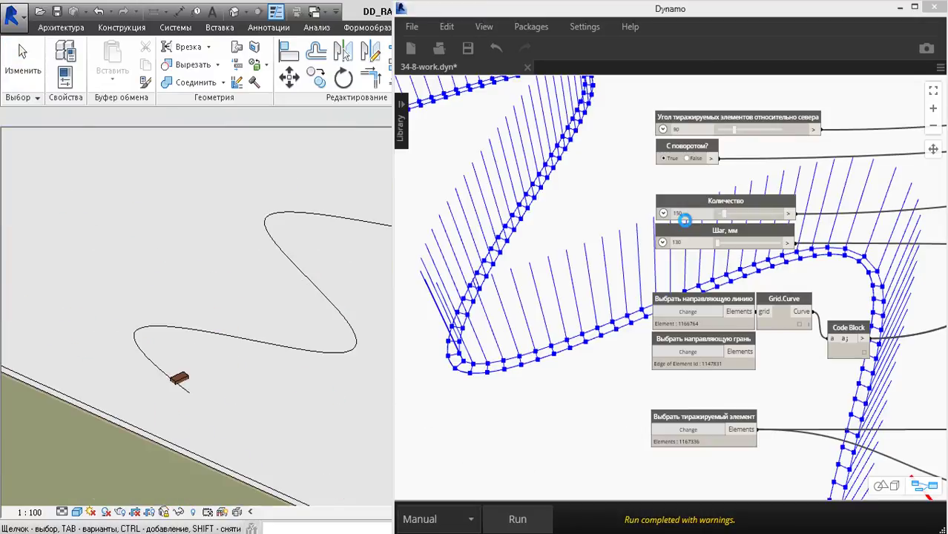
double_click(687, 243)
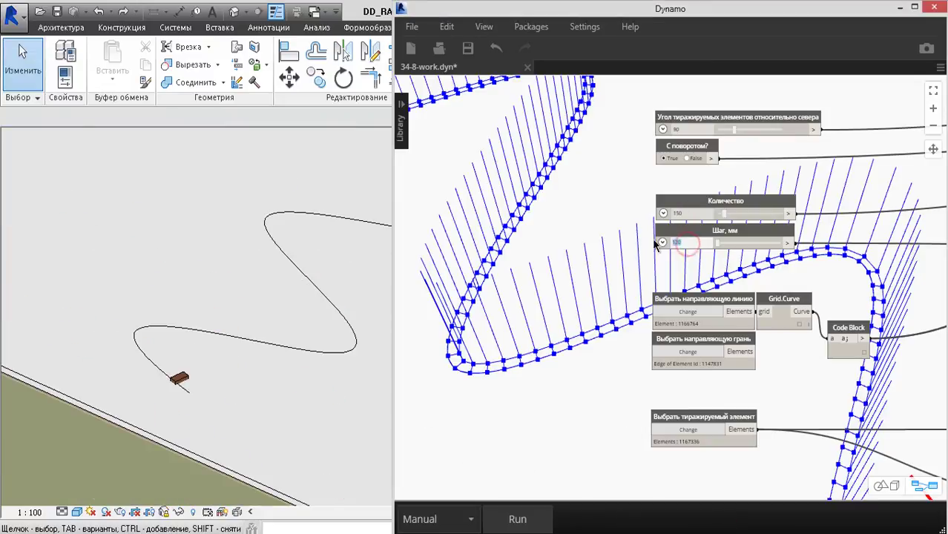
double_click(684, 214)
text(10)
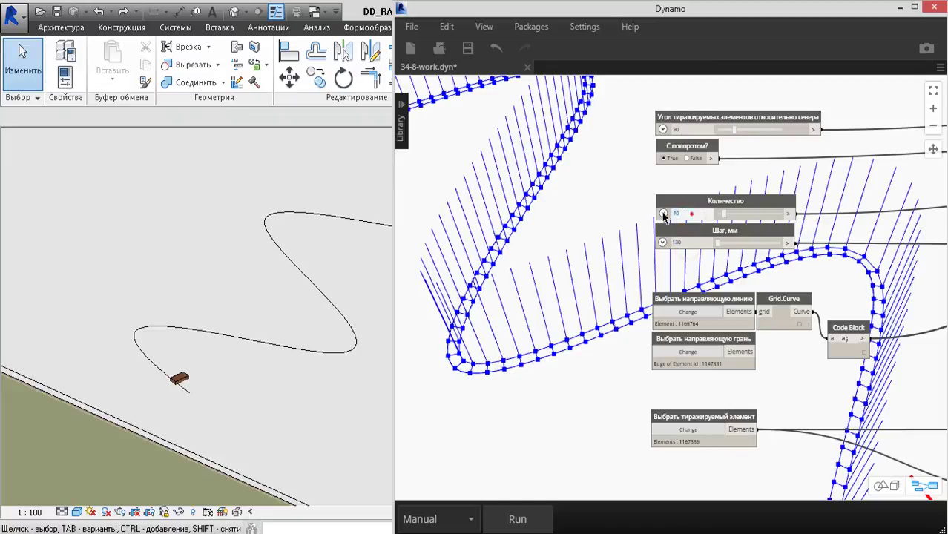
text(100)
click(528, 519)
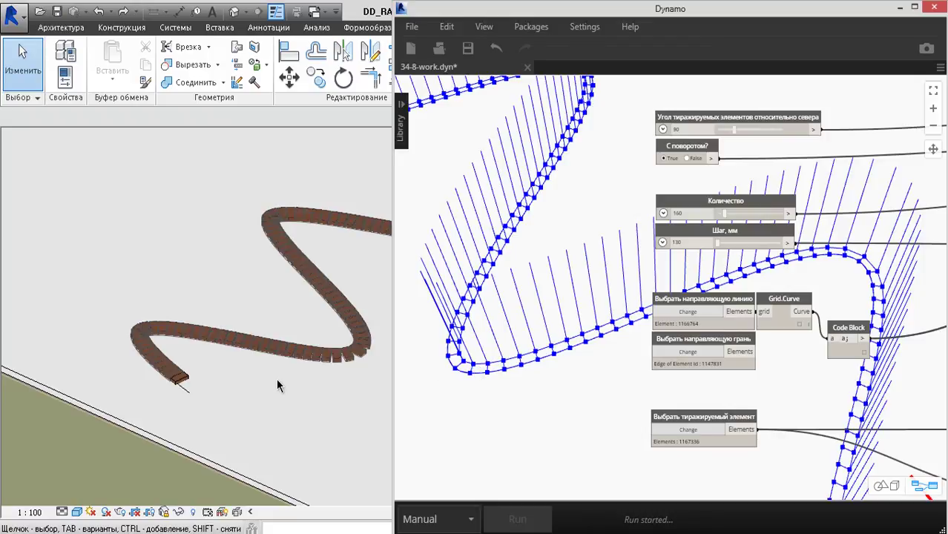
Examine the bricks along area 4's wavy line, checking the bends and both ends up close.
middle_drag(353, 383, 252, 401)
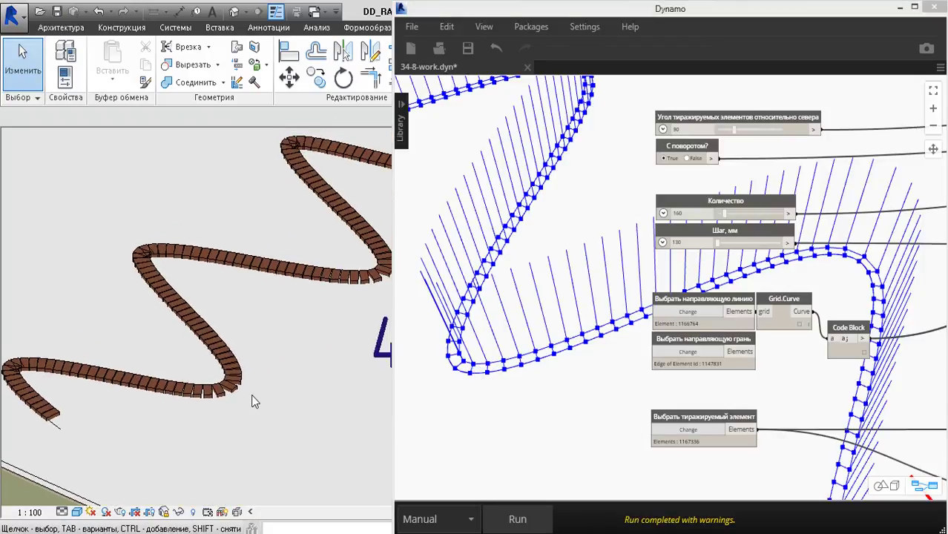
scroll(252, 402, down, 4)
scroll(318, 227, up, 2)
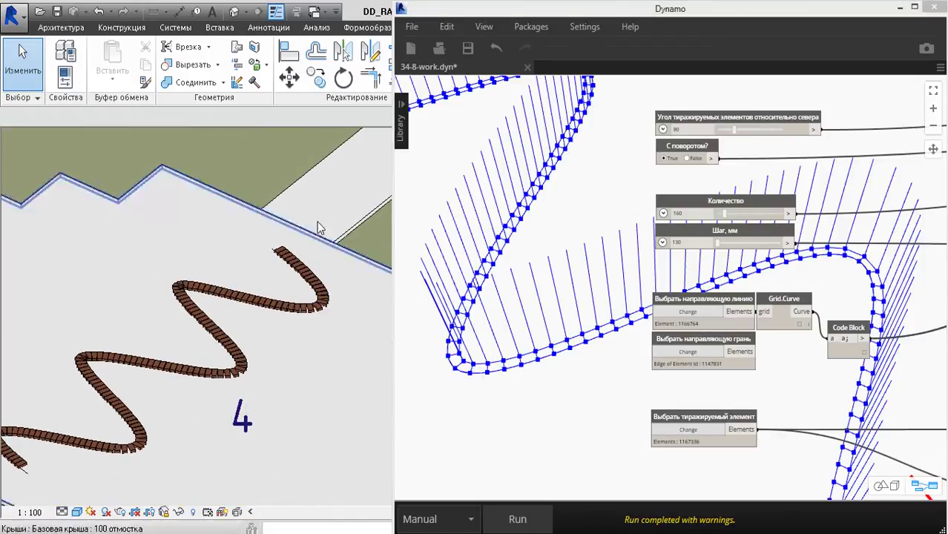
scroll(264, 251, up, 4)
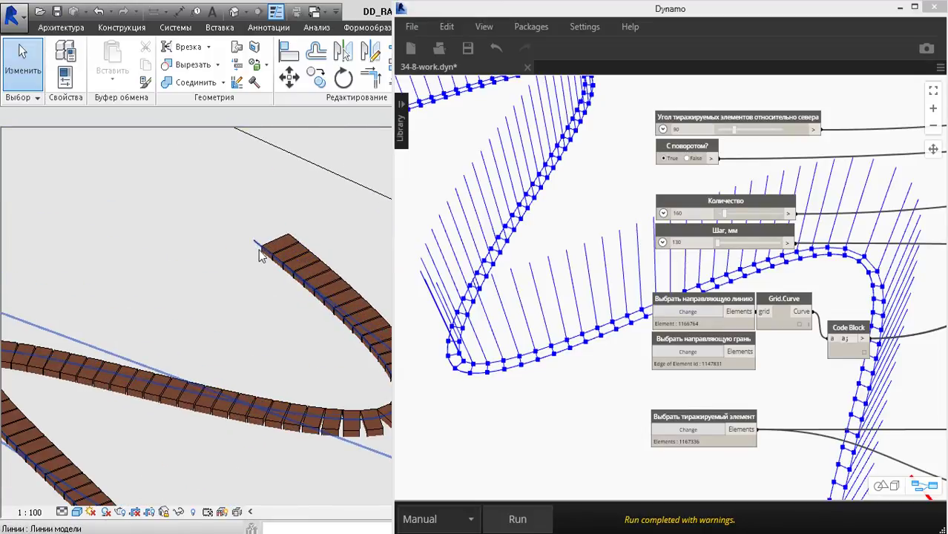
scroll(259, 256, down, 3)
scroll(271, 296, up, 6)
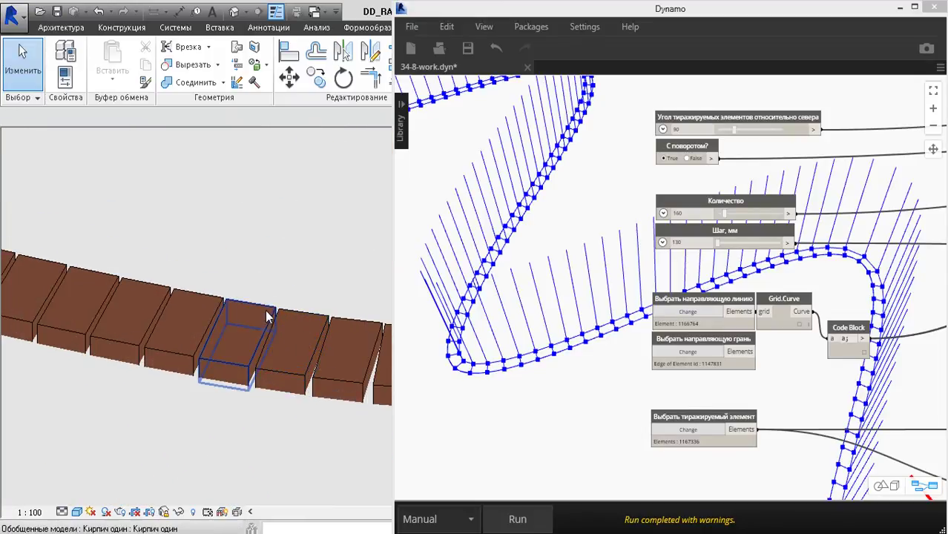
scroll(268, 317, down, 5)
scroll(250, 319, up, 3)
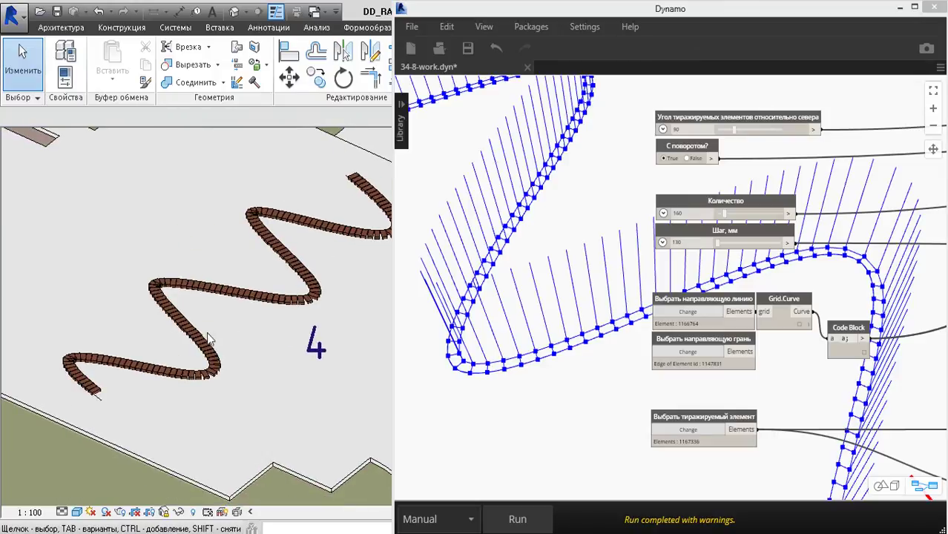
scroll(209, 339, down, 2)
scroll(119, 375, up, 5)
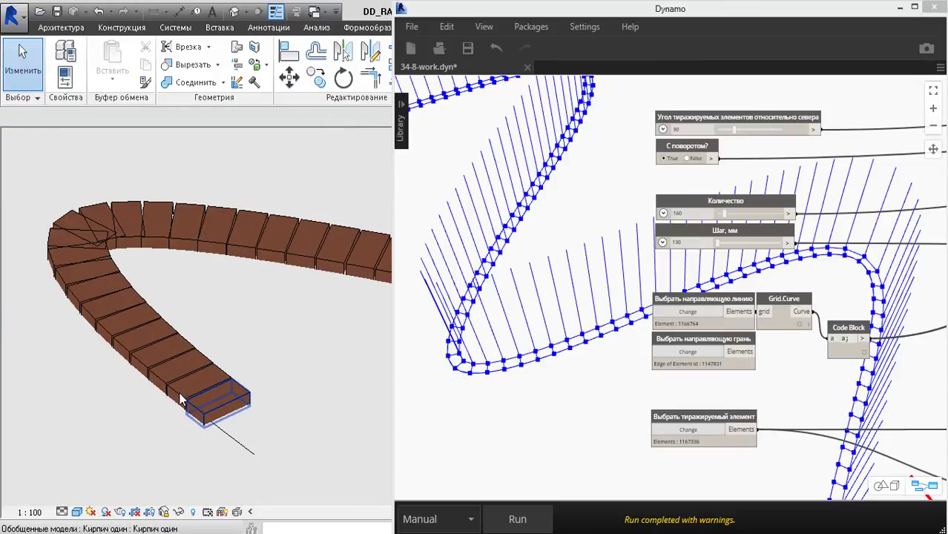
middle_drag(298, 306, 61, 329)
middle_drag(291, 335, 150, 405)
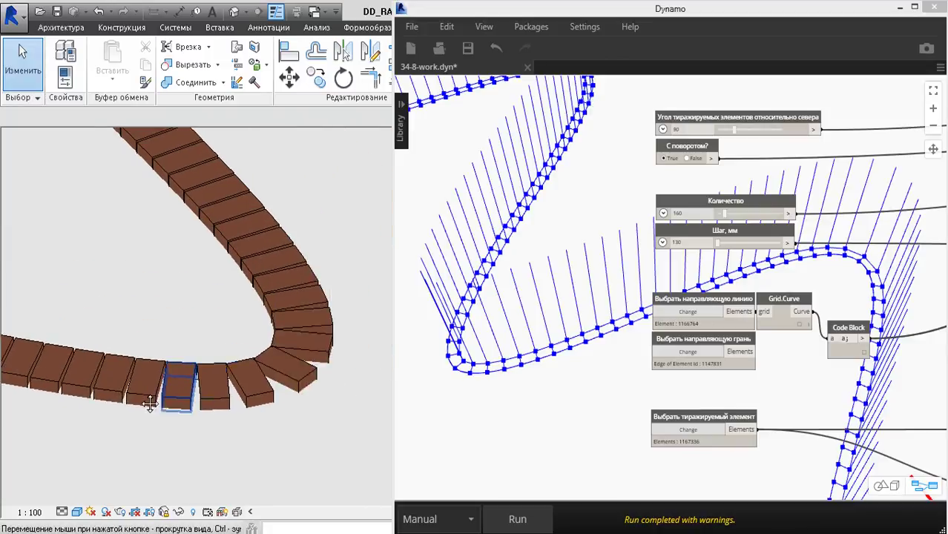
scroll(211, 228, down, 4)
scroll(119, 234, up, 3)
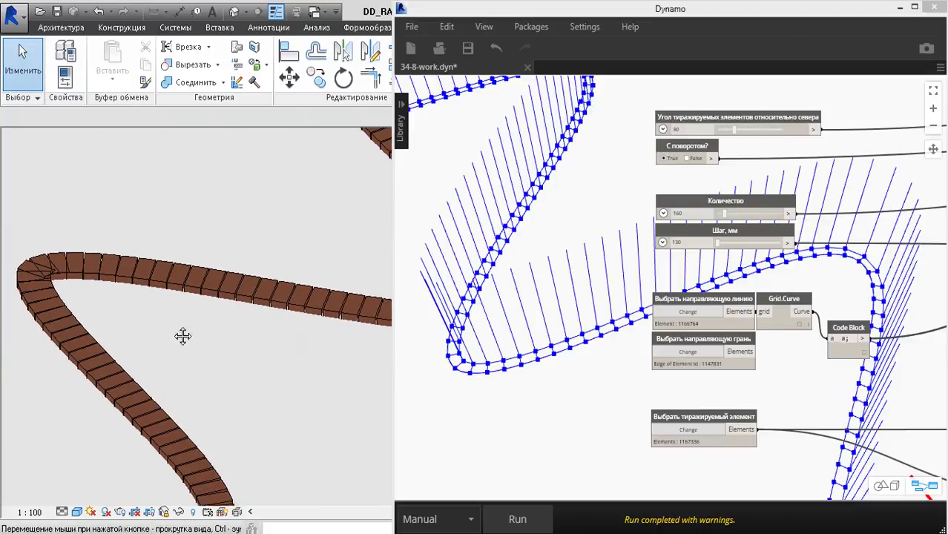
middle_drag(184, 336, 283, 167)
middle_drag(240, 283, 202, 389)
middle_drag(173, 254, 17, 304)
middle_drag(338, 268, 257, 326)
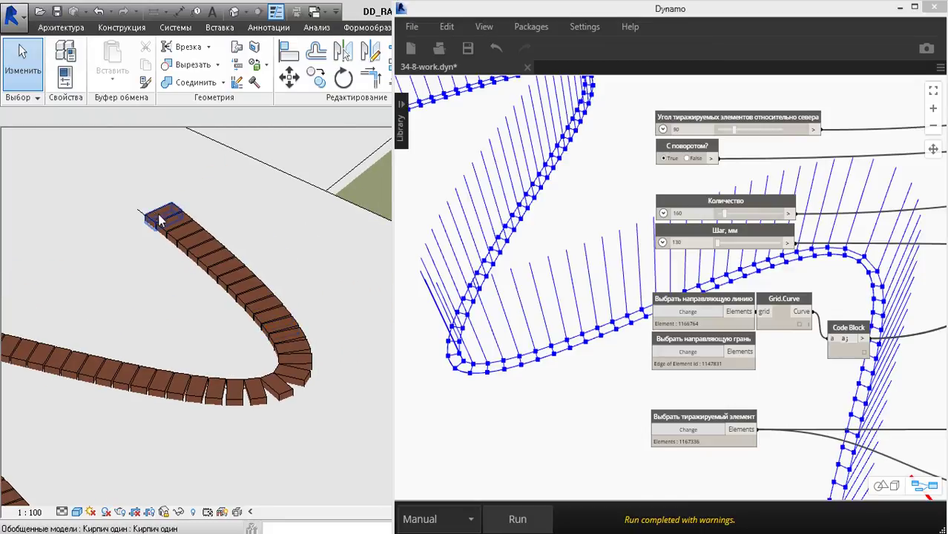
scroll(170, 215, up, 4)
scroll(178, 224, down, 4)
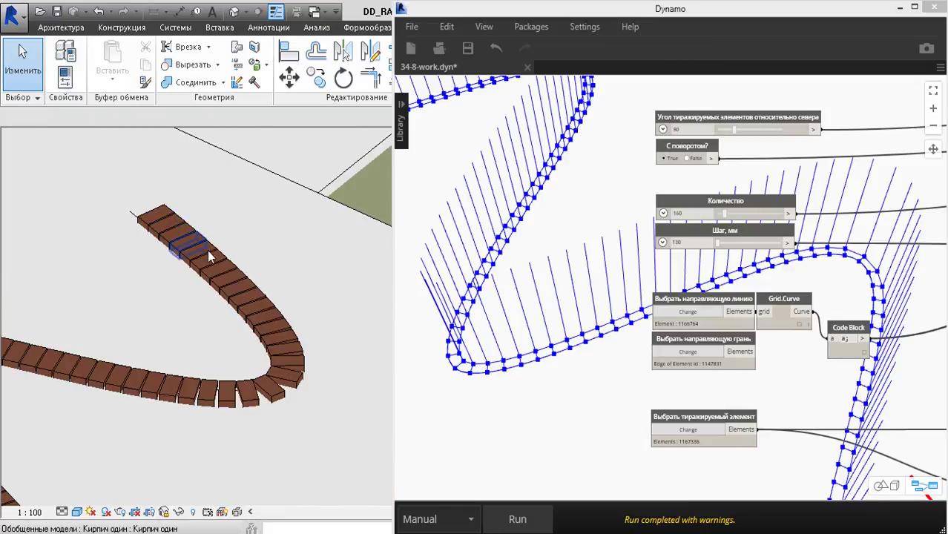
Review the whole site with the replicated elements in areas 1 to 4.
scroll(256, 315, down, 8)
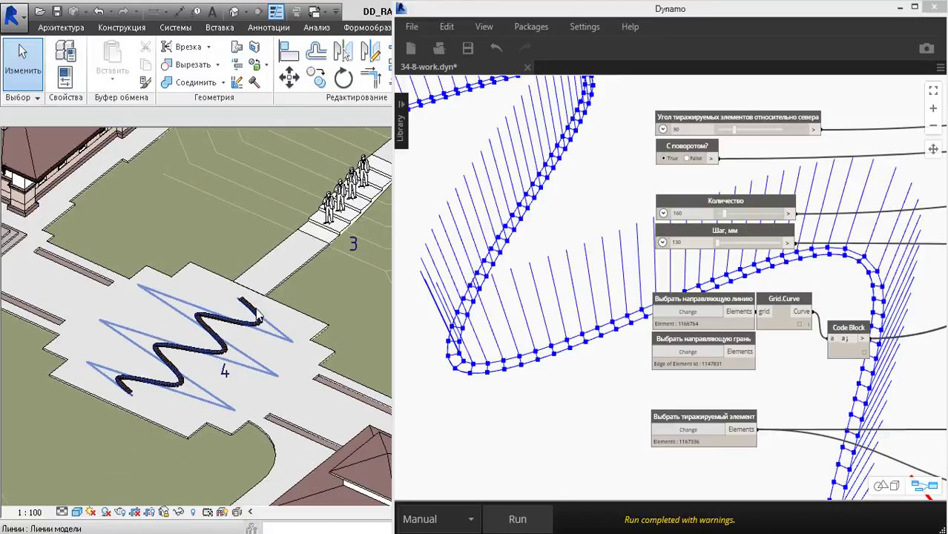
scroll(256, 311, down, 2)
middle_drag(329, 213, 243, 312)
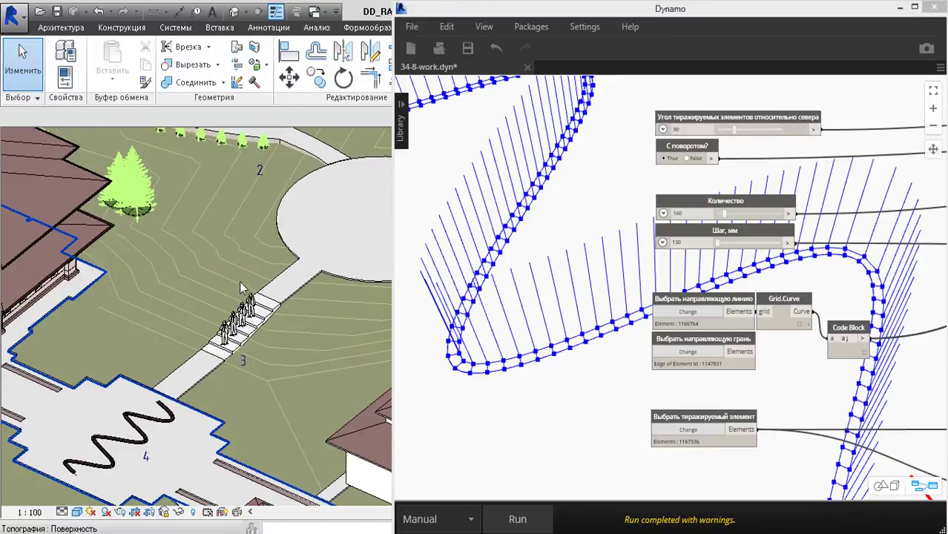
scroll(271, 236, down, 1)
scroll(287, 231, down, 1)
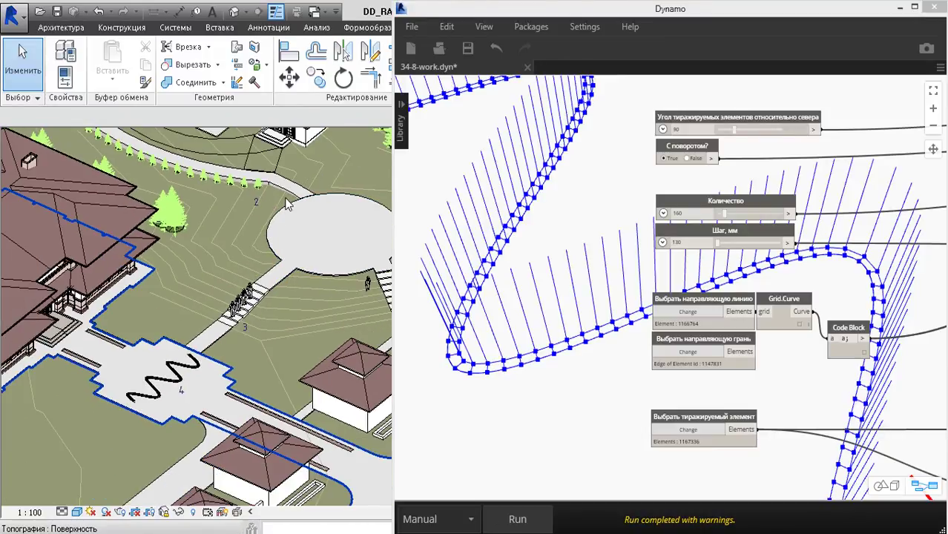
middle_drag(288, 236, 293, 296)
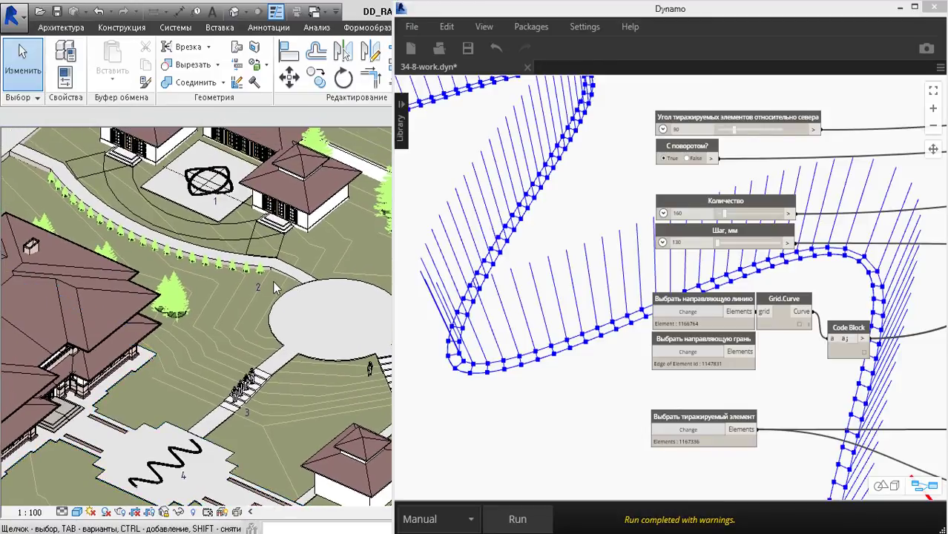